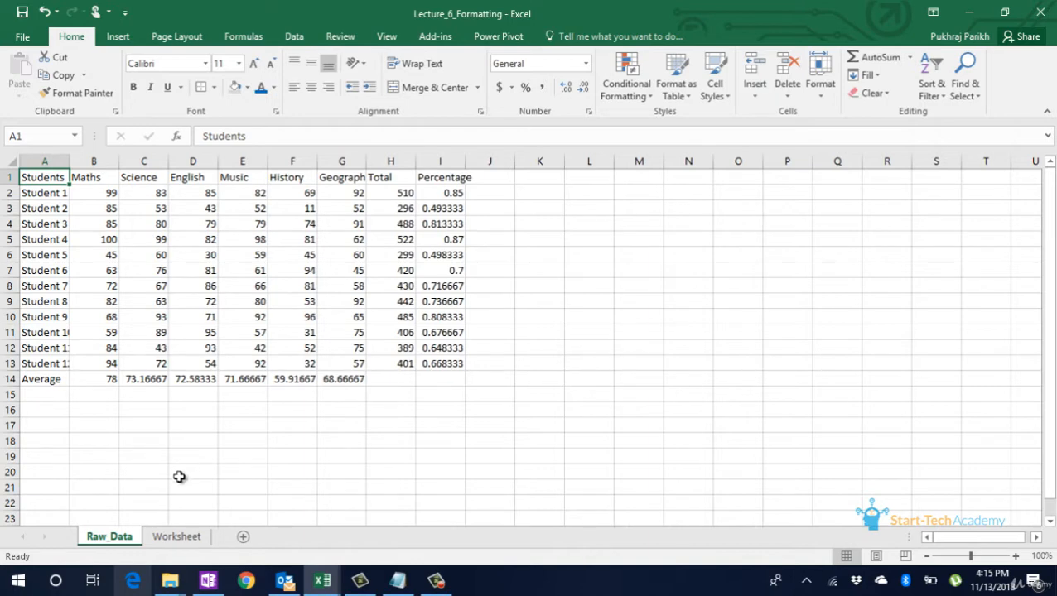
On the Worksheet sheet, make the header row from Students to Percentage (A1:I1) bold
left_click(178, 537)
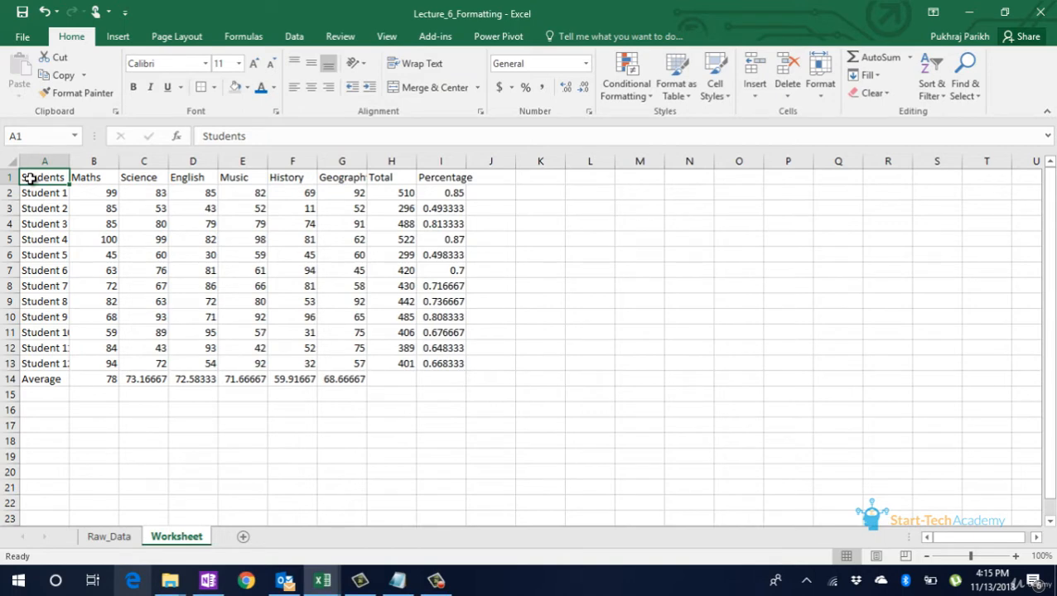
key("ctrl+shift+Right")
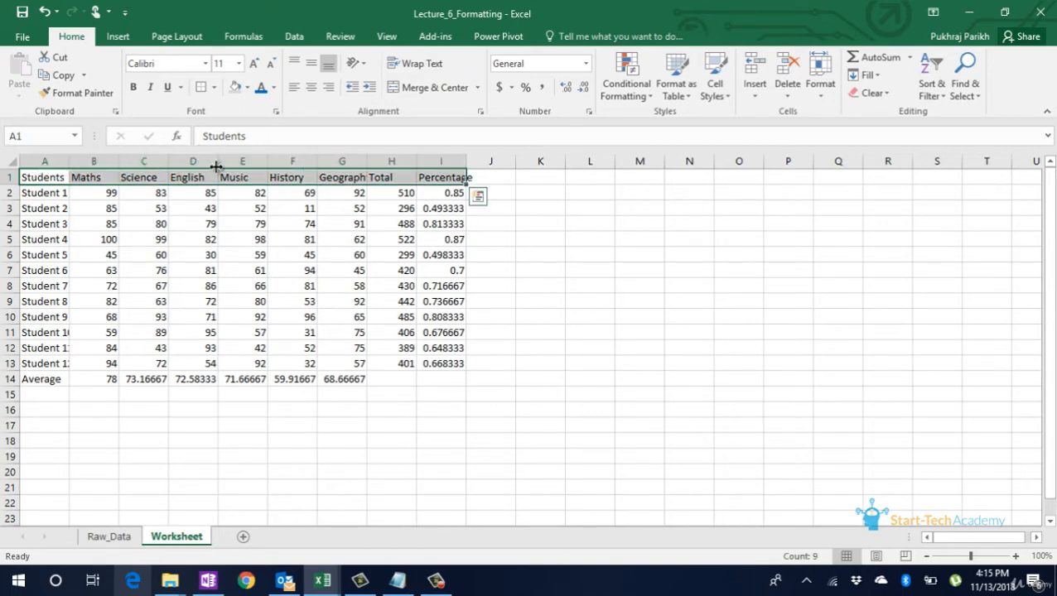
left_click(133, 88)
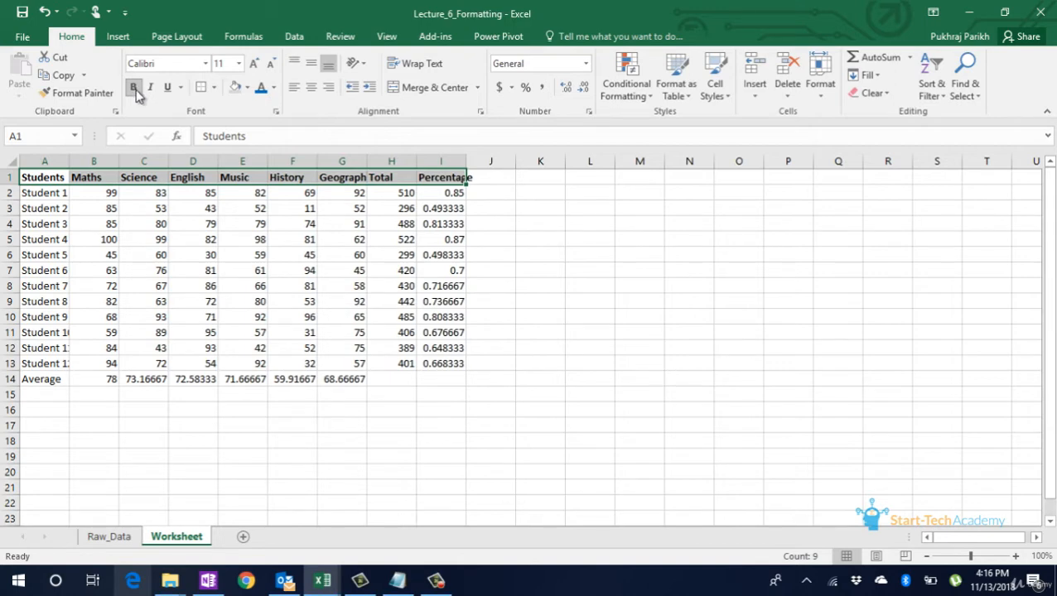
left_click(138, 191)
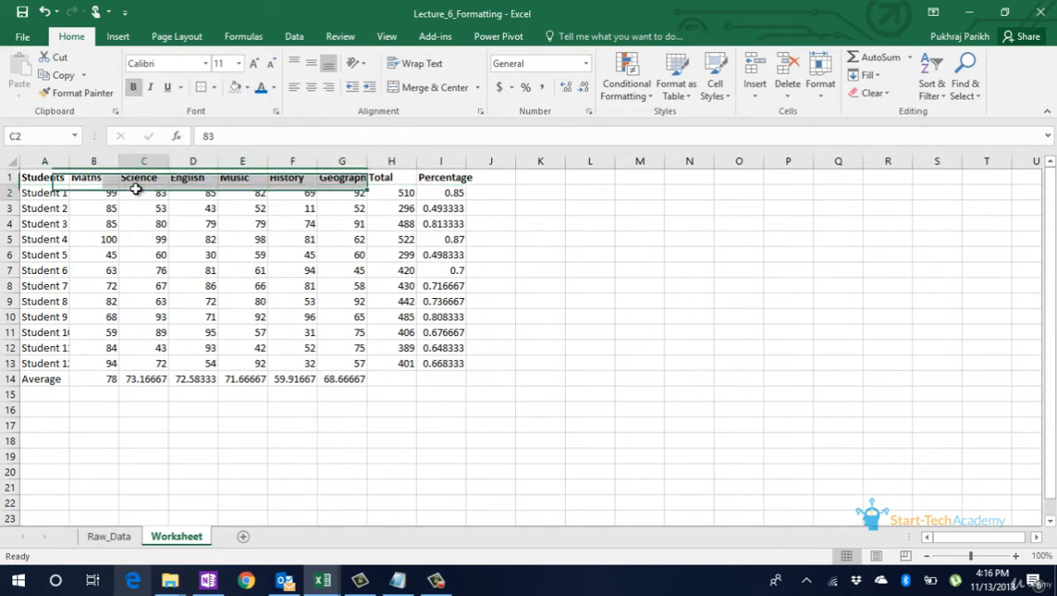
left_click(57, 178)
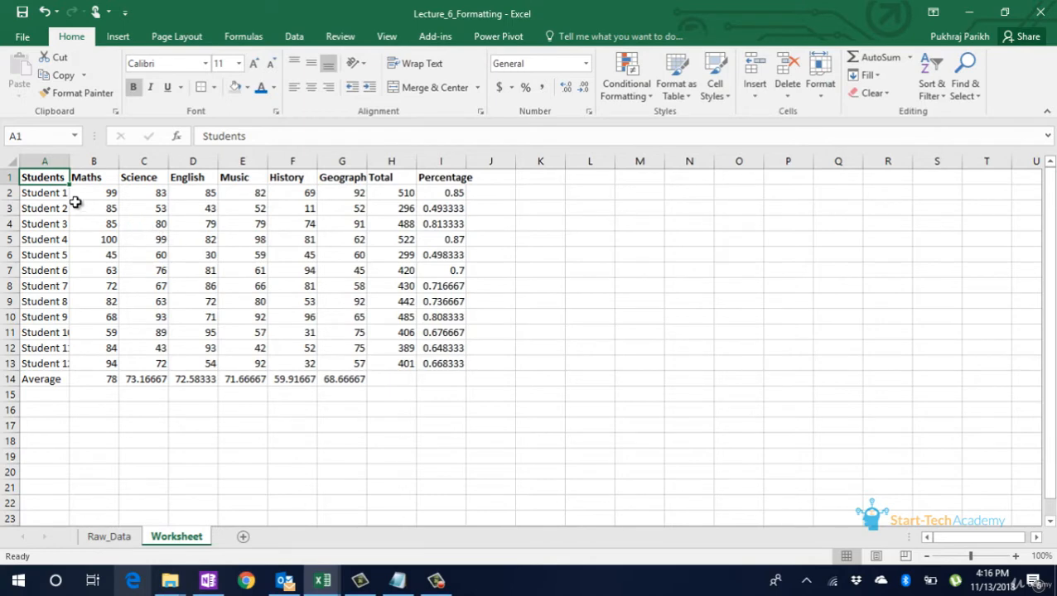
Italicize the student names in A2:A13, leaving out the Average label
left_click(51, 196)
key("ctrl+shift+Down")
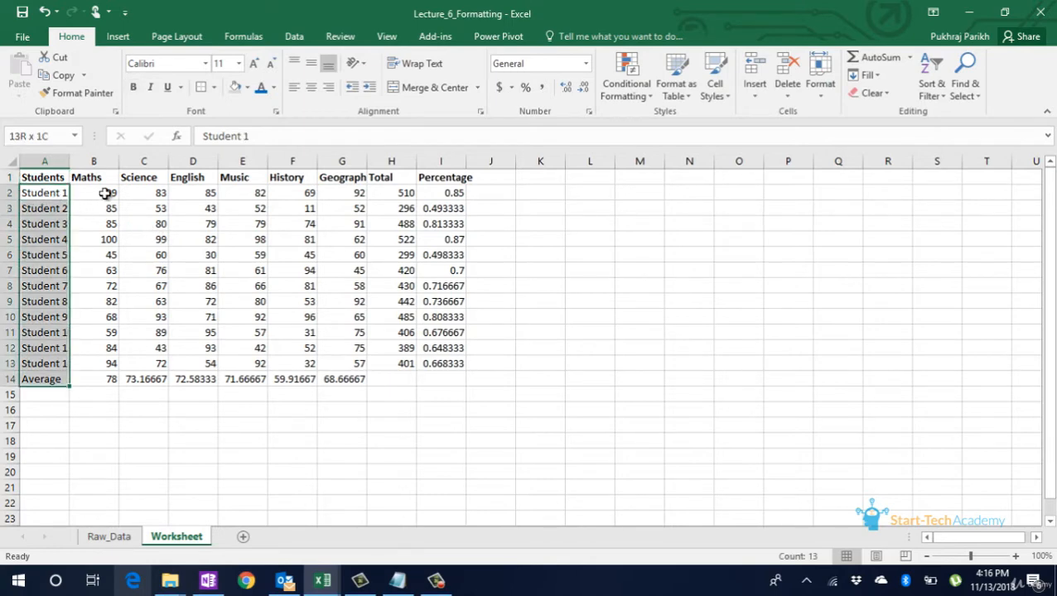
key("shift+Up")
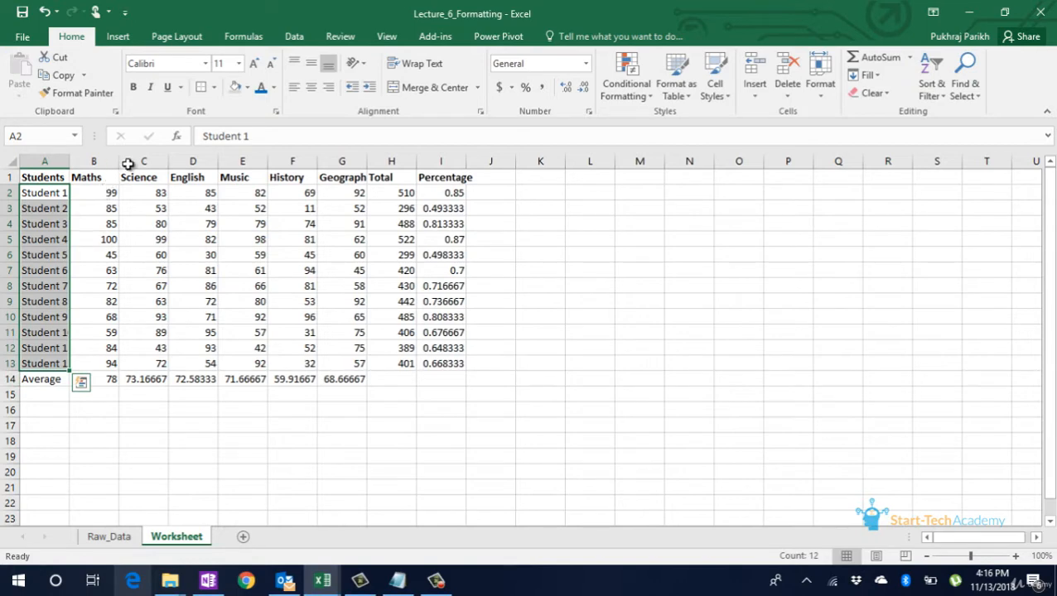
left_click(151, 91)
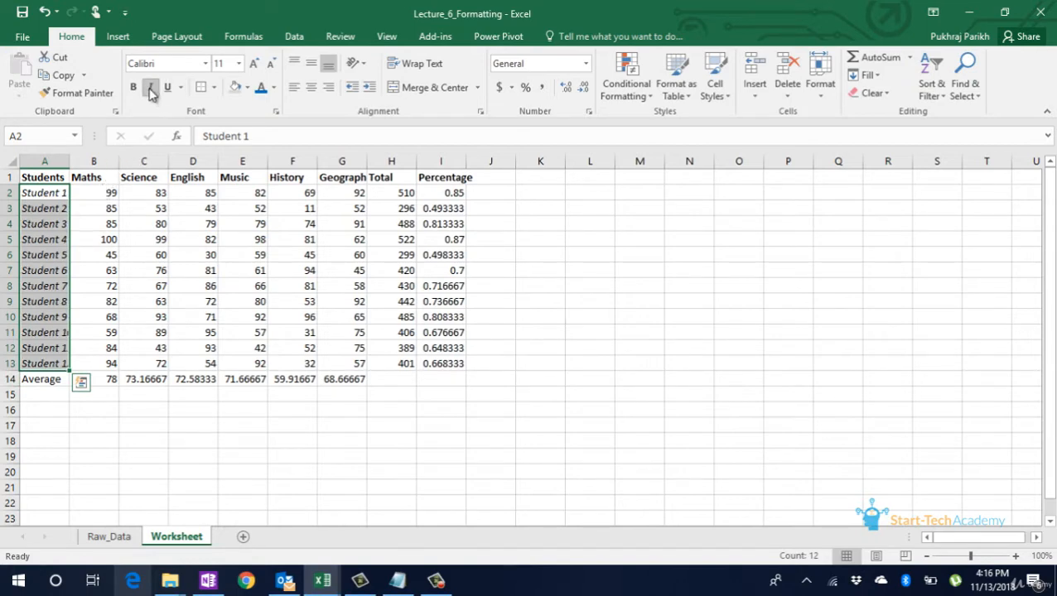
left_click(50, 195)
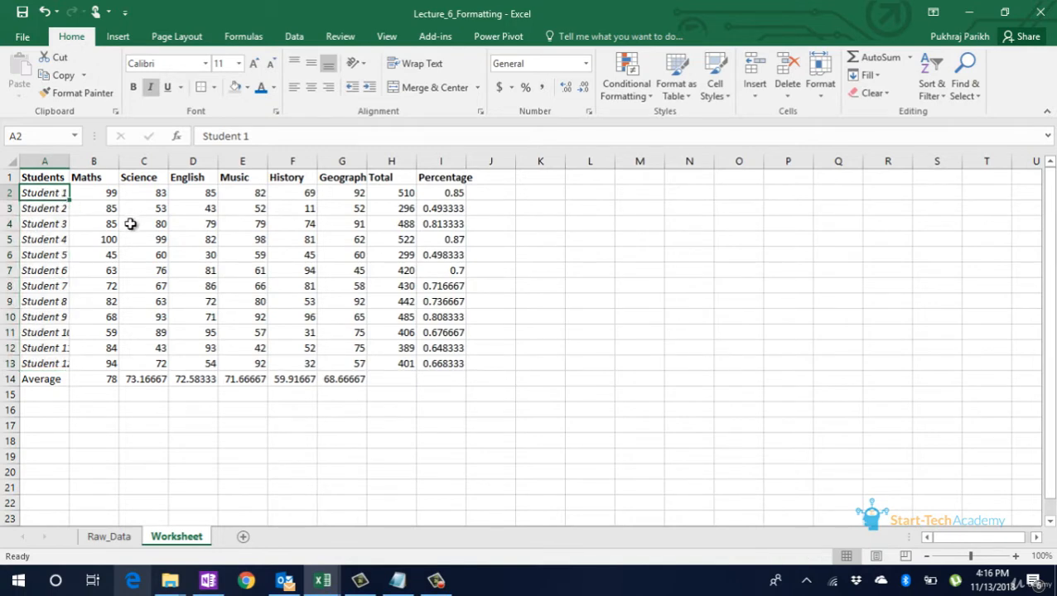
Copy the header formatting from A1:G1 onto the Average row A14:G14 with Format Painter
left_click(42, 380)
left_click_drag(41, 381, 342, 380)
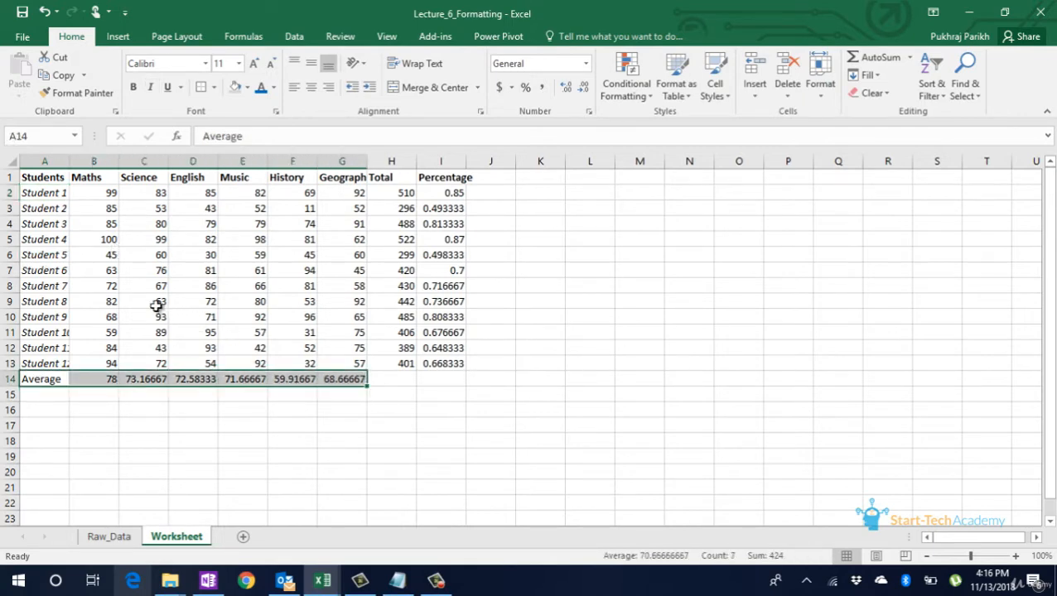
left_click(47, 378)
left_click_drag(47, 378, 327, 375)
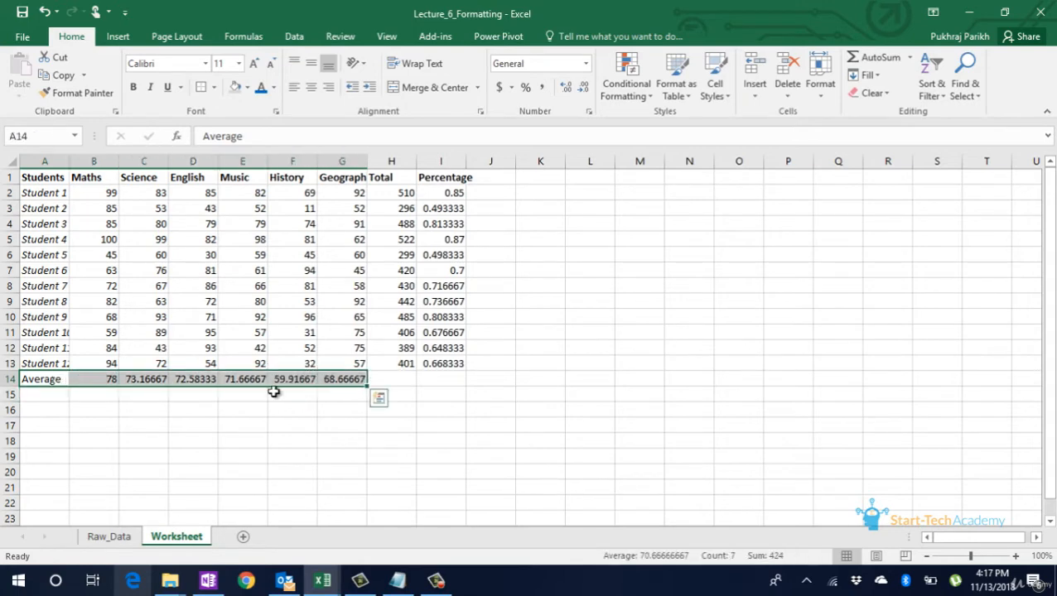
left_click(148, 347)
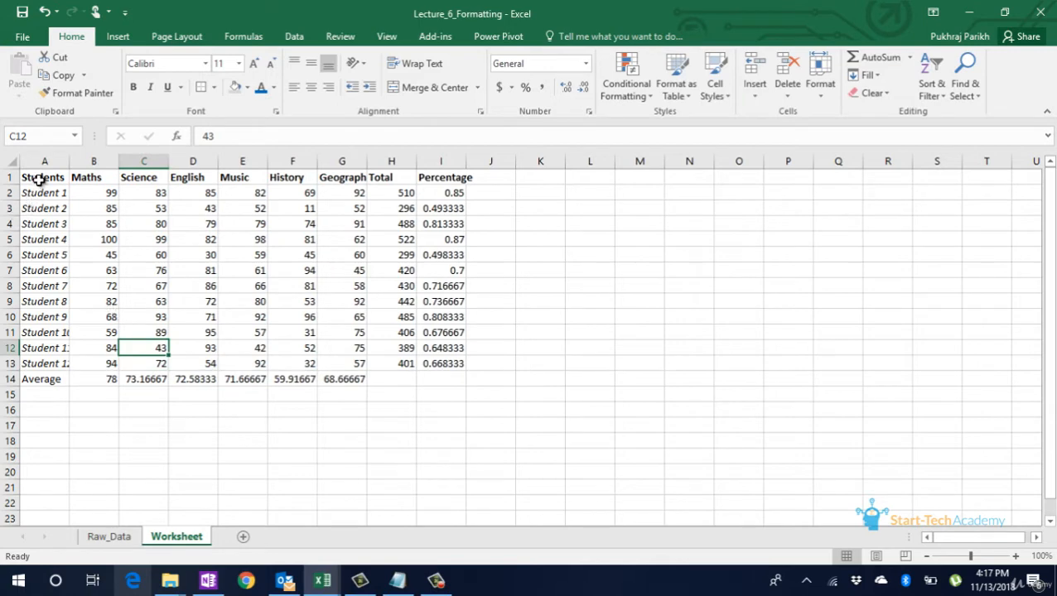
left_click_drag(38, 179, 364, 184)
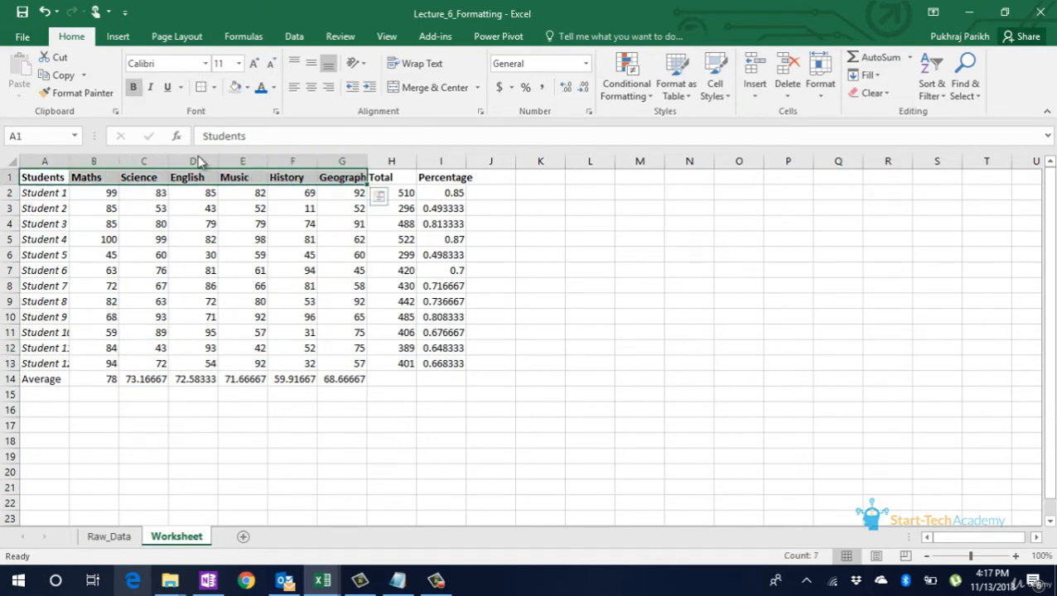
left_click(81, 94)
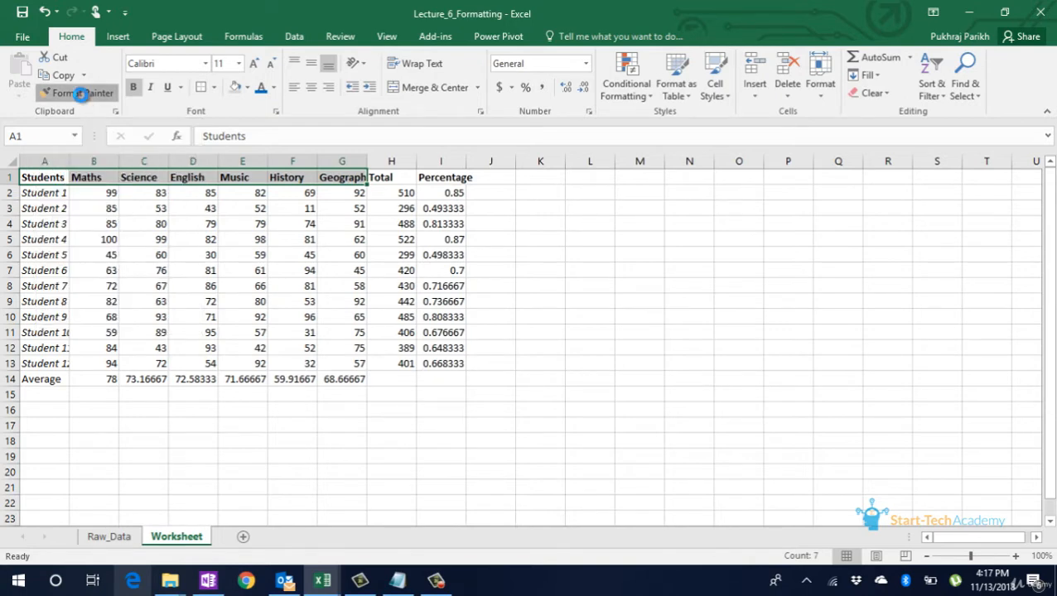
left_click(73, 381)
left_click_drag(73, 380, 345, 390)
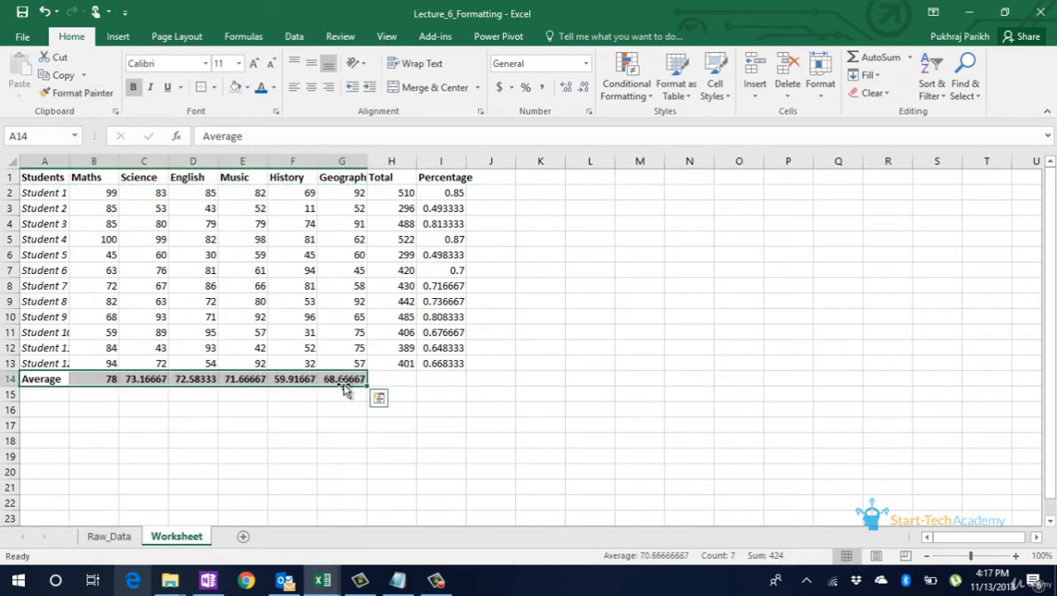
left_click(272, 359)
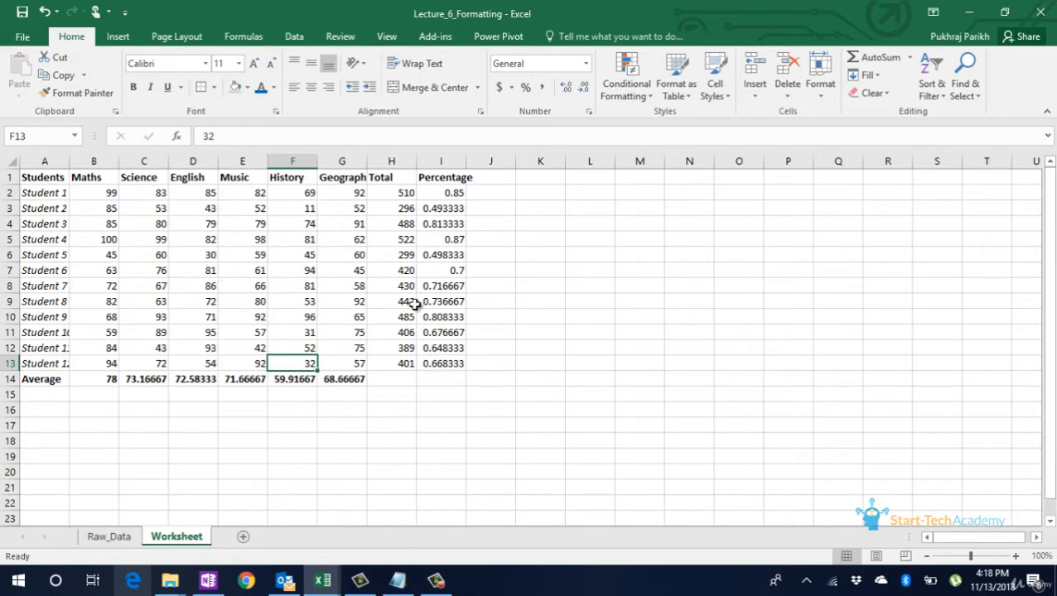
Underline the Total and Percentage headers in H1:I1
left_click_drag(389, 177, 448, 172)
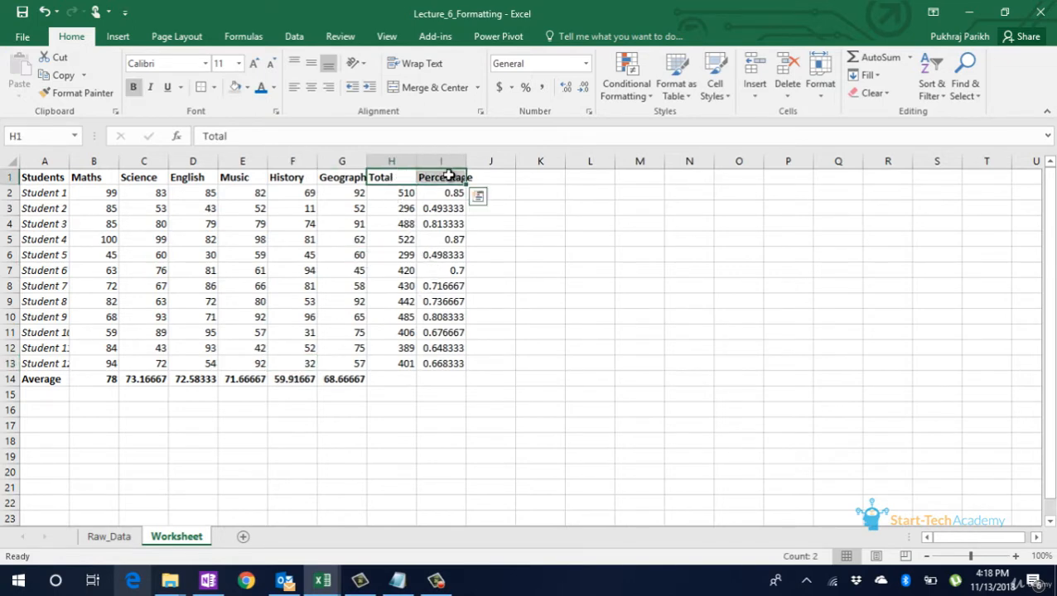
left_click(166, 87)
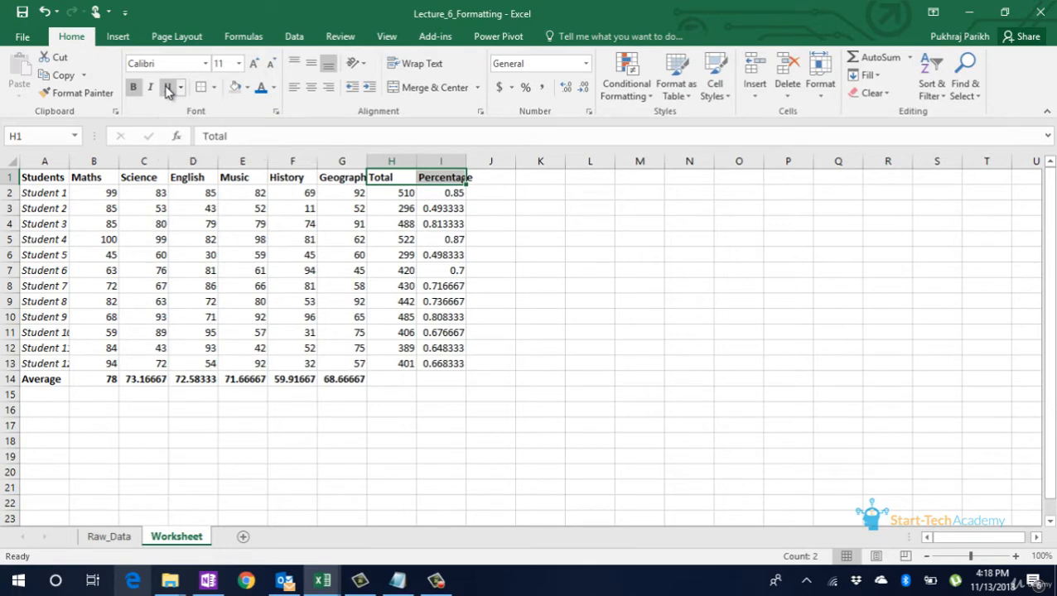
left_click(374, 255)
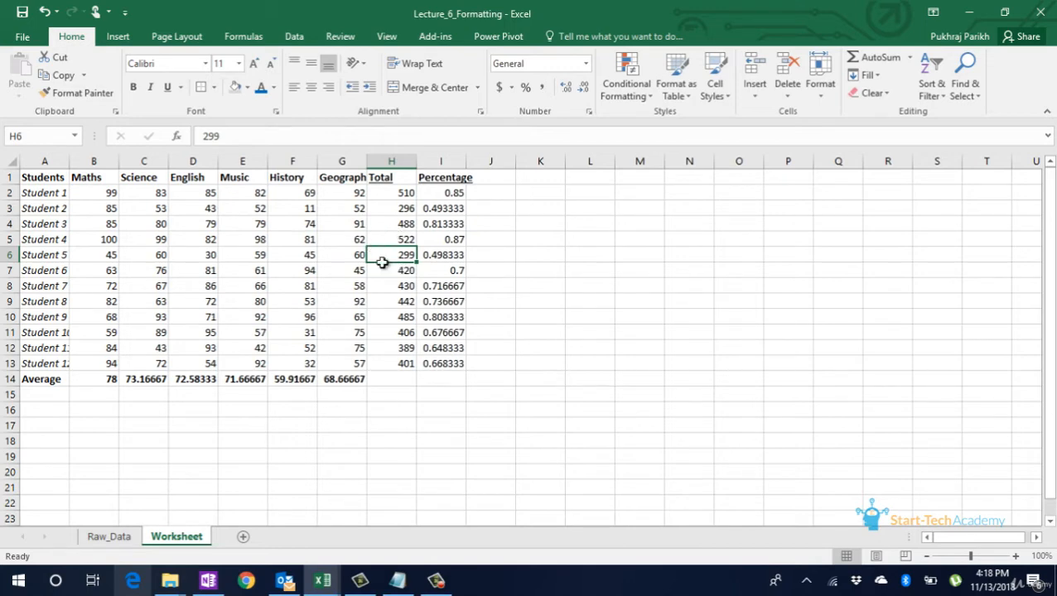
Change the font of the whole marks table, A1:I14, to Century Gothic
left_click(54, 179)
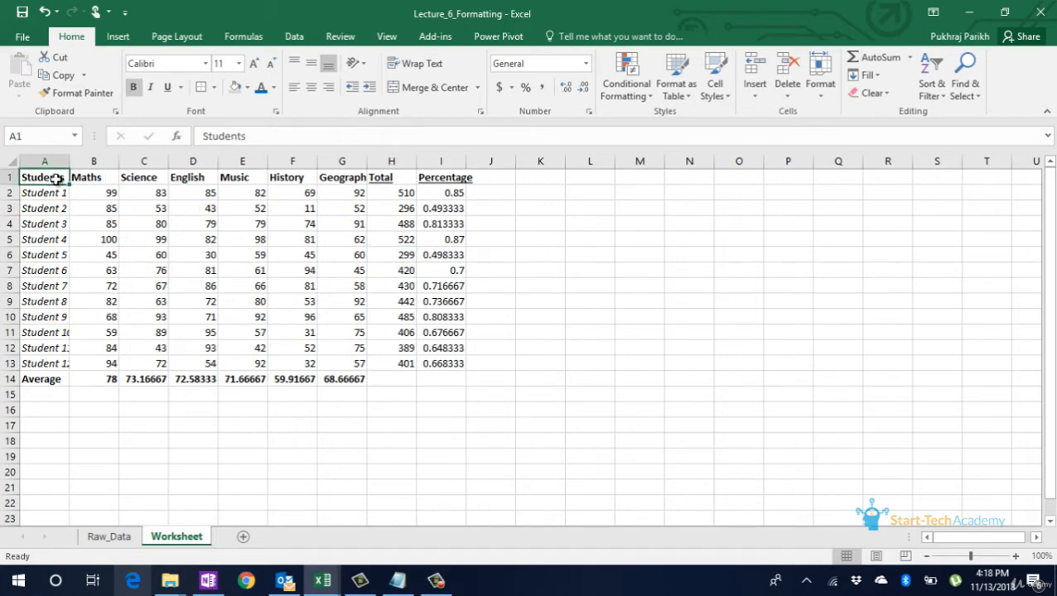
key("ctrl+shift+Right")
key("ctrl+shift+Down")
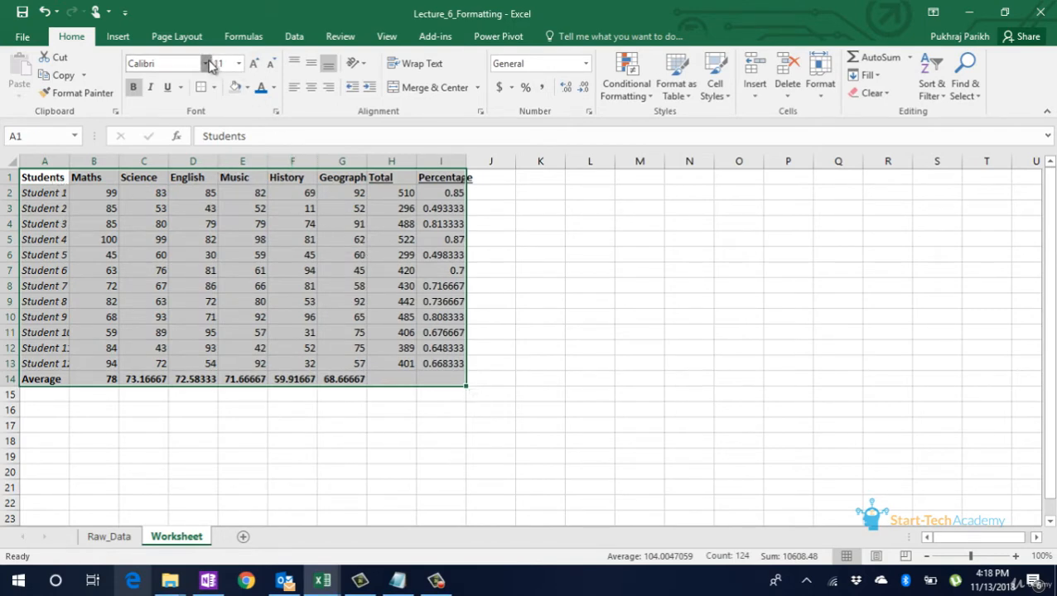
left_click(207, 64)
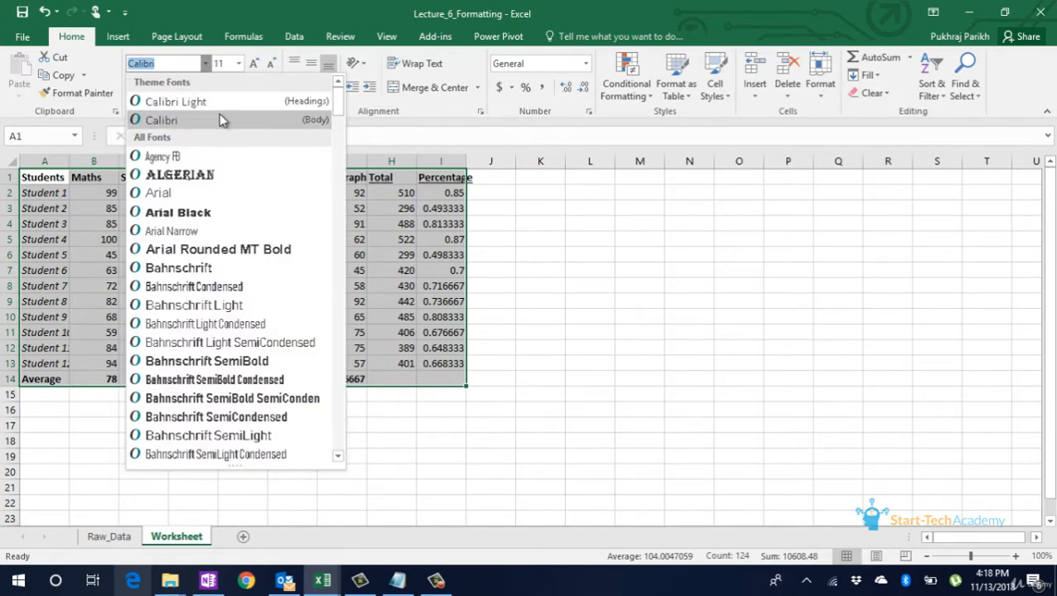
scroll(222, 120, "down", 6)
scroll(222, 120, "down", 2)
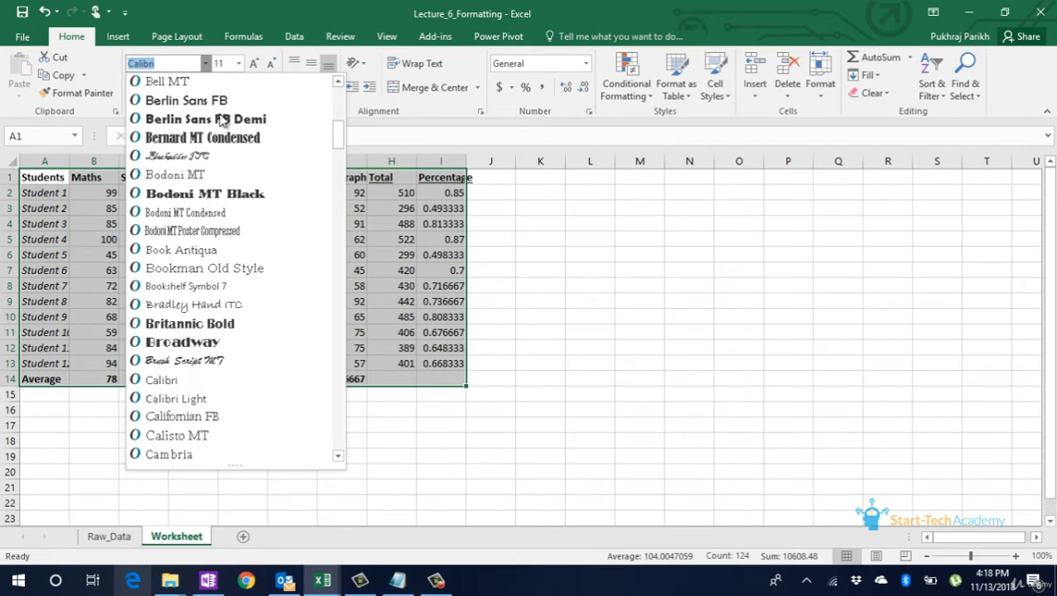
scroll(222, 121, "down", 2)
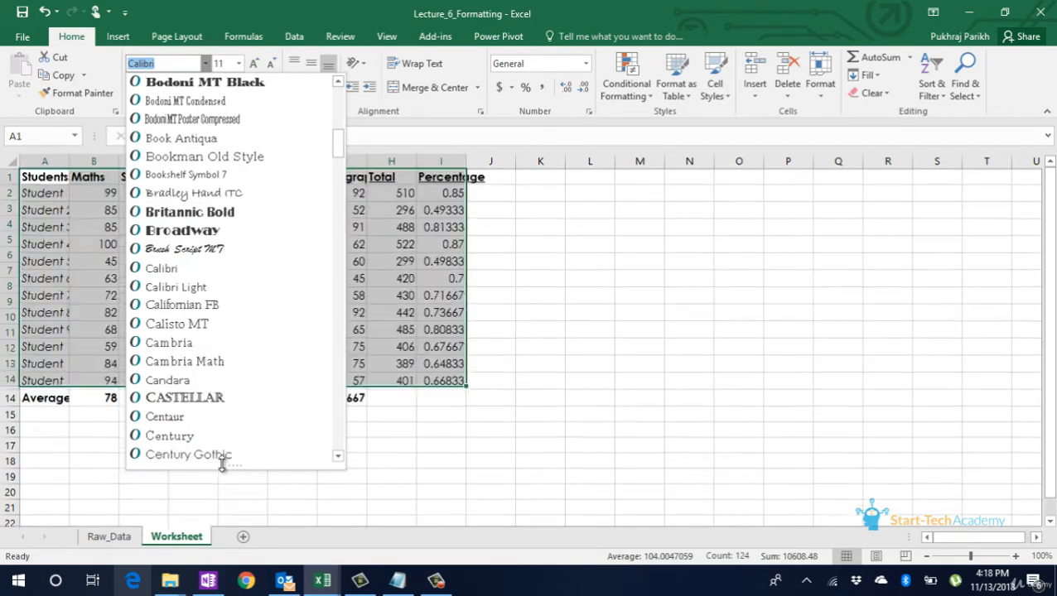
left_click(222, 455)
left_click(261, 397)
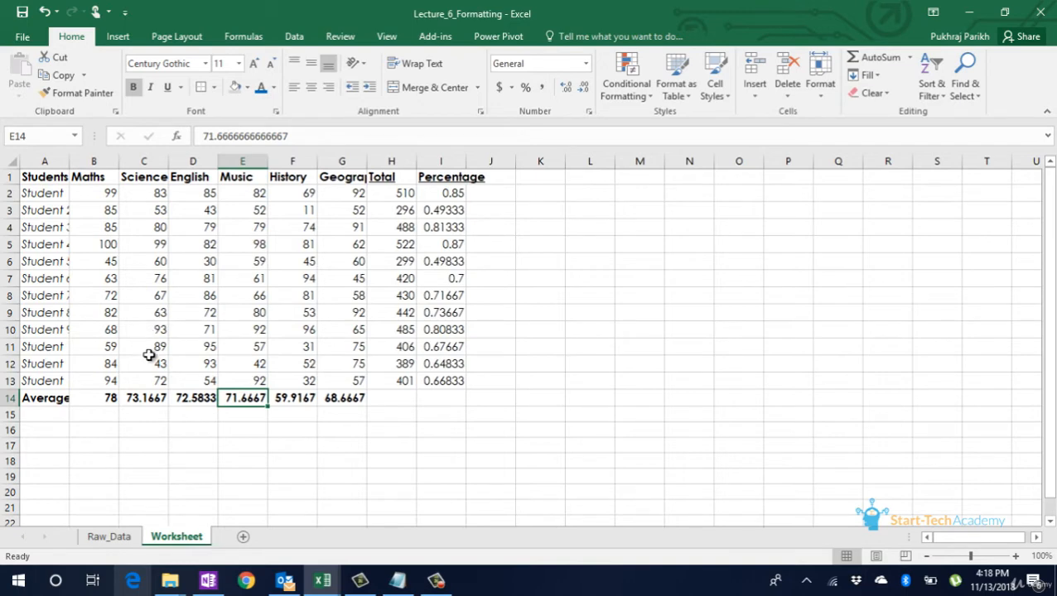
Increase the font size of the header row A1:I1 to 13
left_click(43, 177)
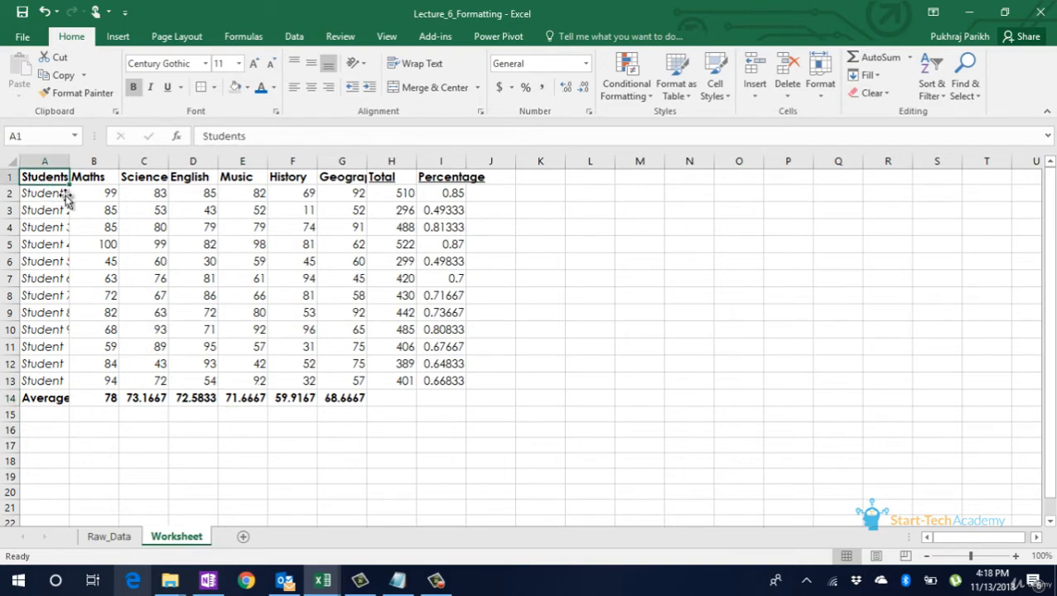
key("ctrl+shift+Right")
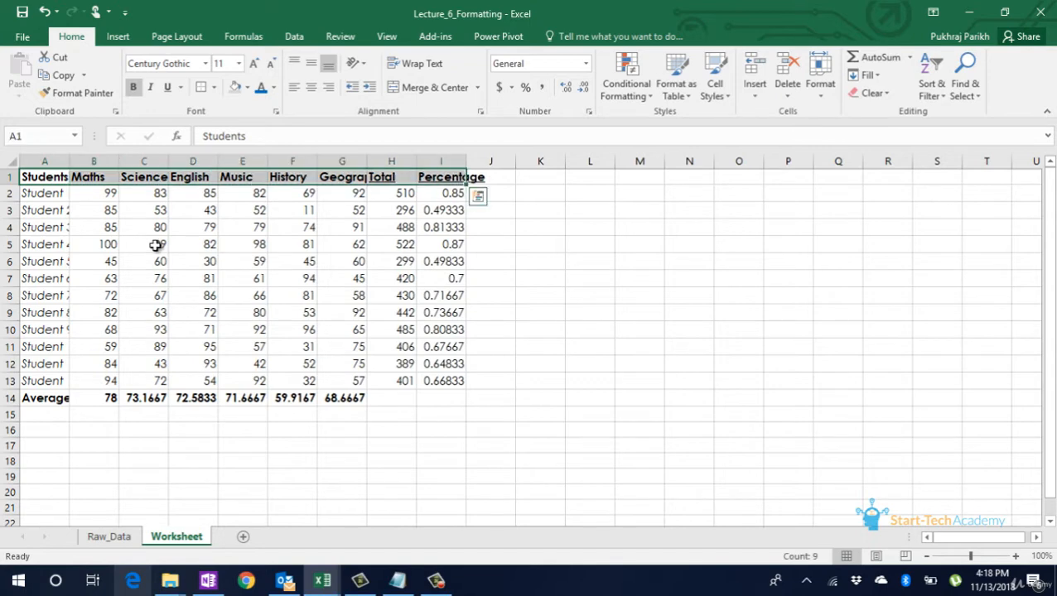
left_click(256, 64)
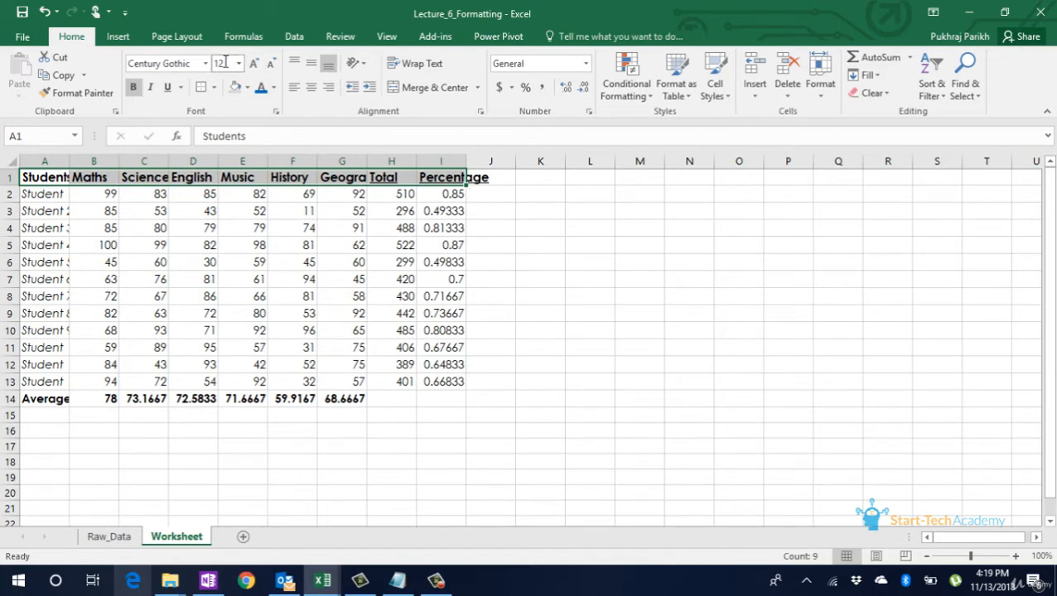
left_click(226, 66)
left_click(226, 65)
type("13")
key("Return")
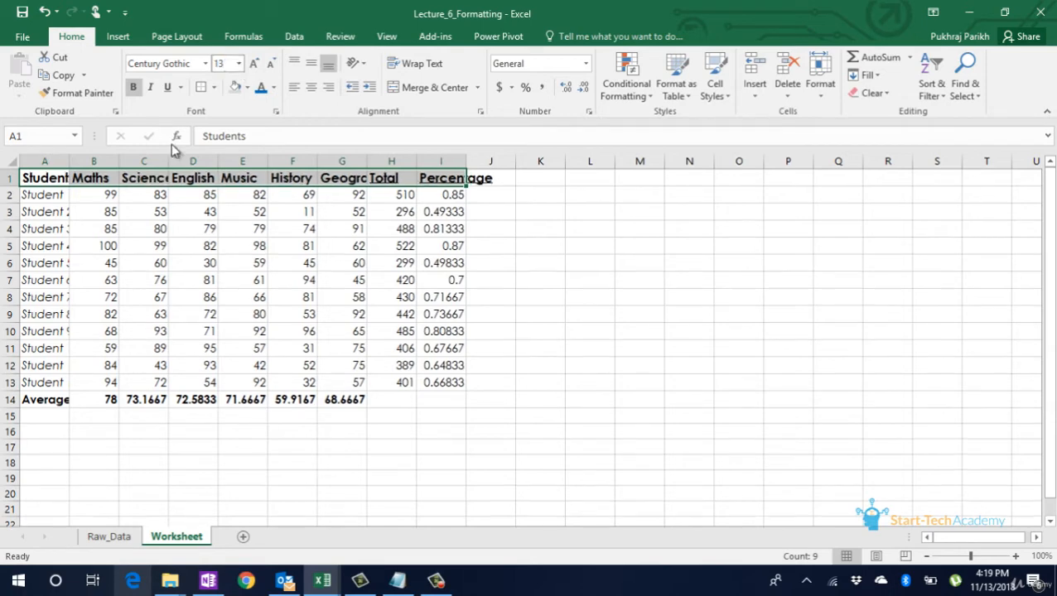
left_click(155, 279)
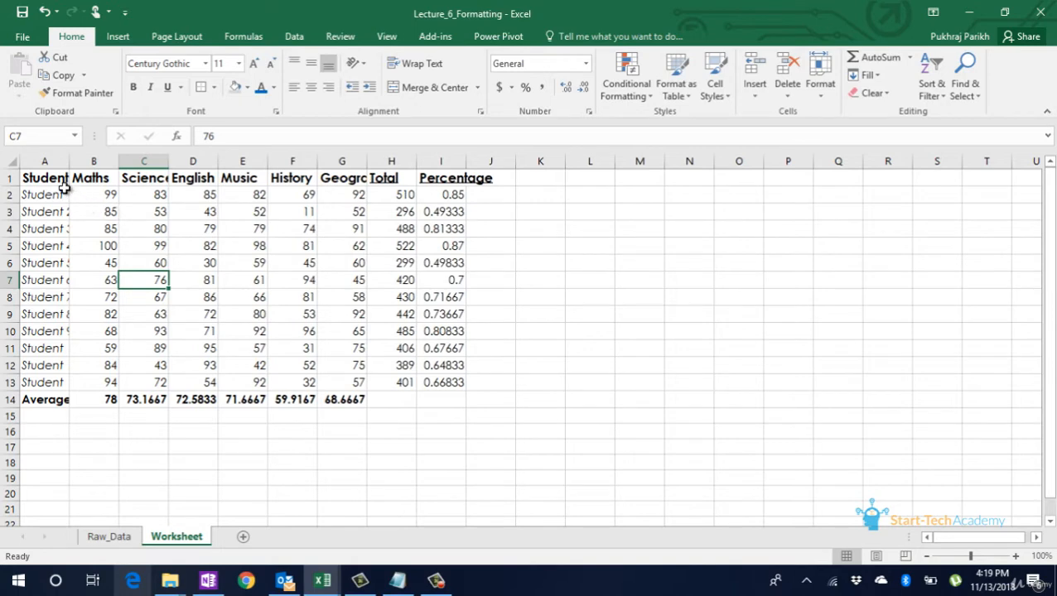
Set the font size of the subject marks in B2:G13 to 10, excluding the Average row
left_click(56, 180)
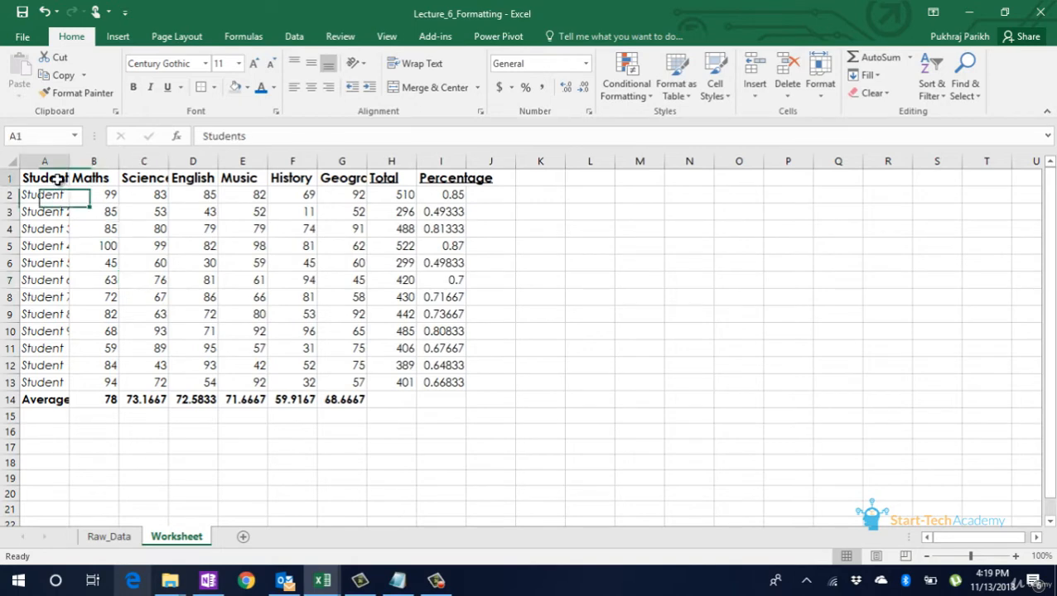
left_click_drag(56, 180, 344, 177)
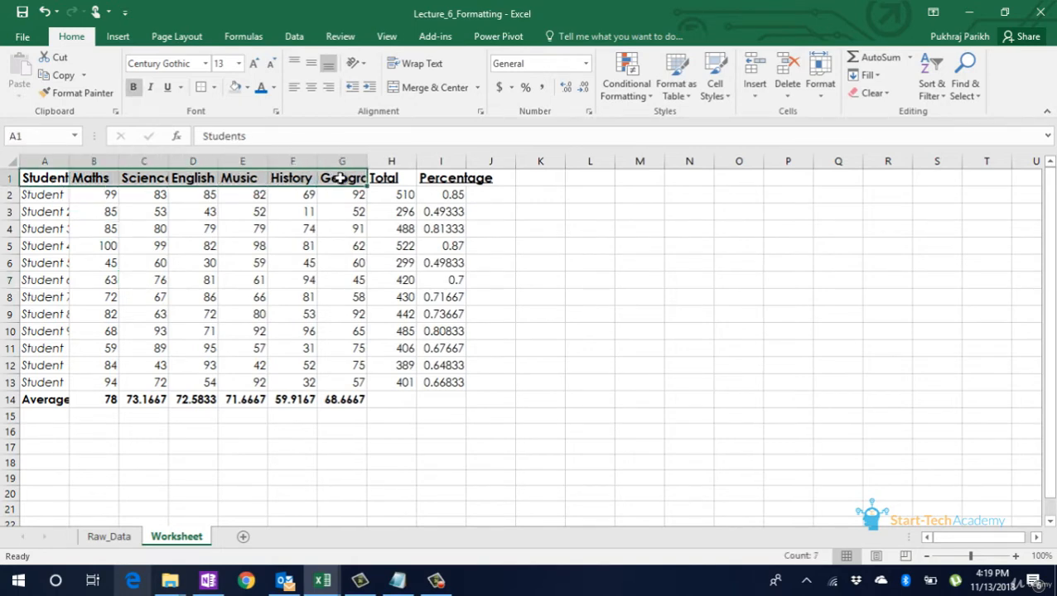
left_click(104, 196)
key("shift+Right")
key("shift+Right")
key("shift+Right")
key("shift+Right")
key("shift+Right")
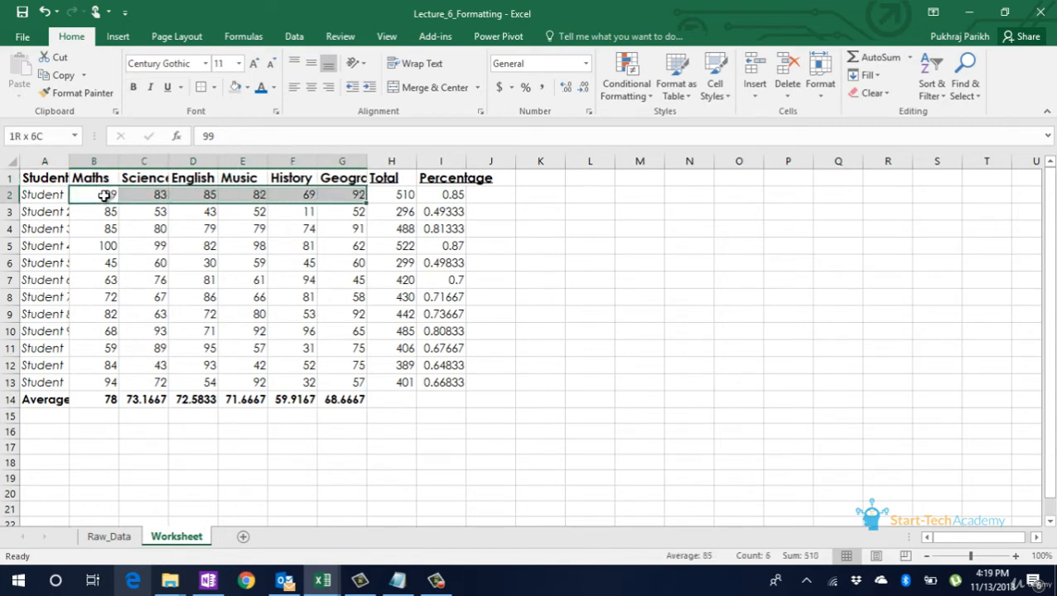
key("ctrl+shift+Down")
key("shift+Up")
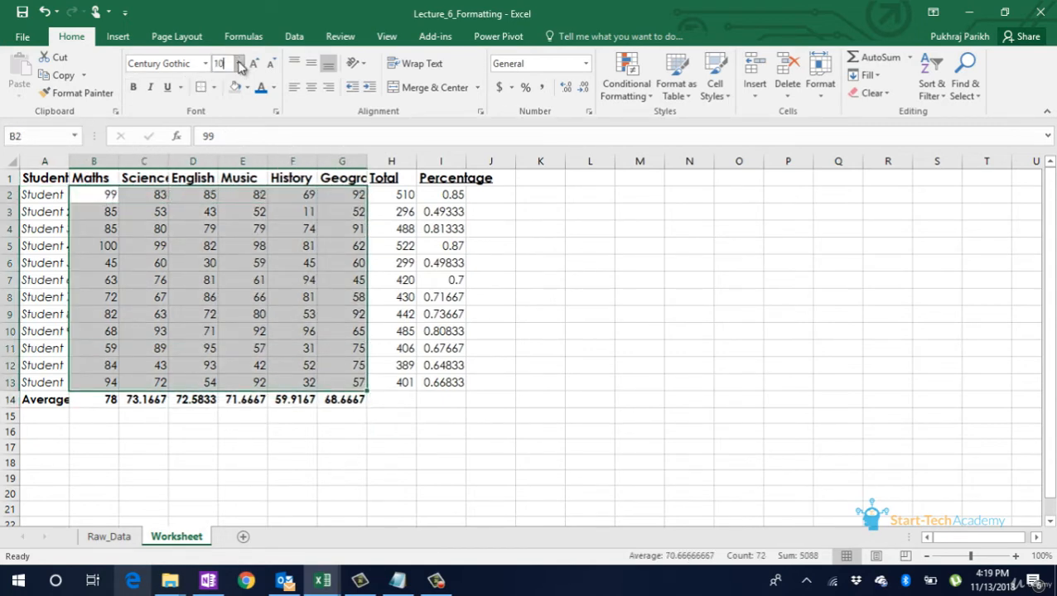
key("Return")
left_click(273, 211)
left_click(360, 192)
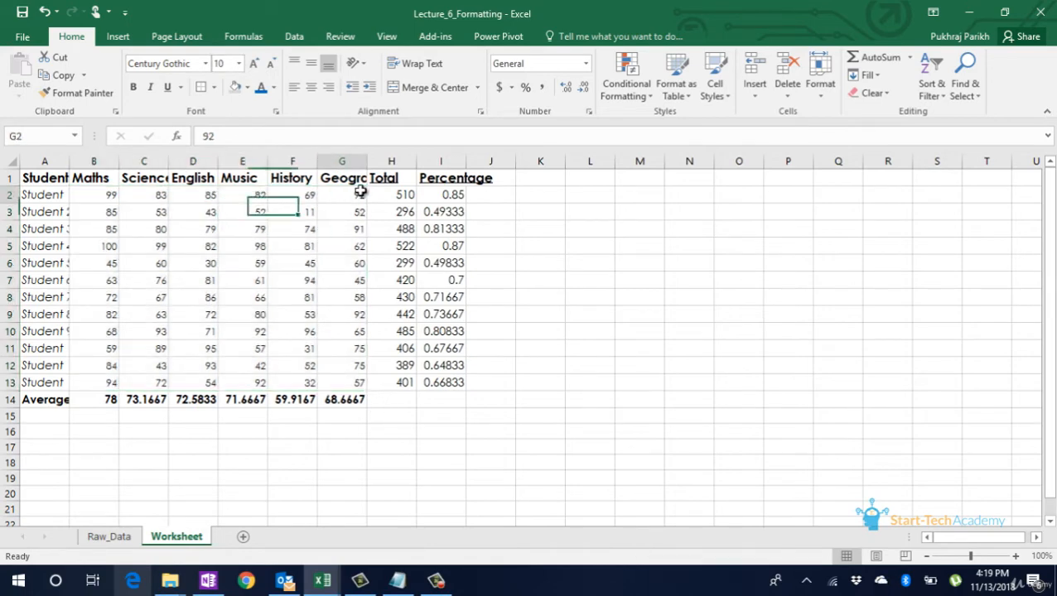
Copy the formatting of the Geography marks in G2:G13 onto the Total and Percentage values in H2:I13 with Format Painter
left_click_drag(361, 192, 356, 383)
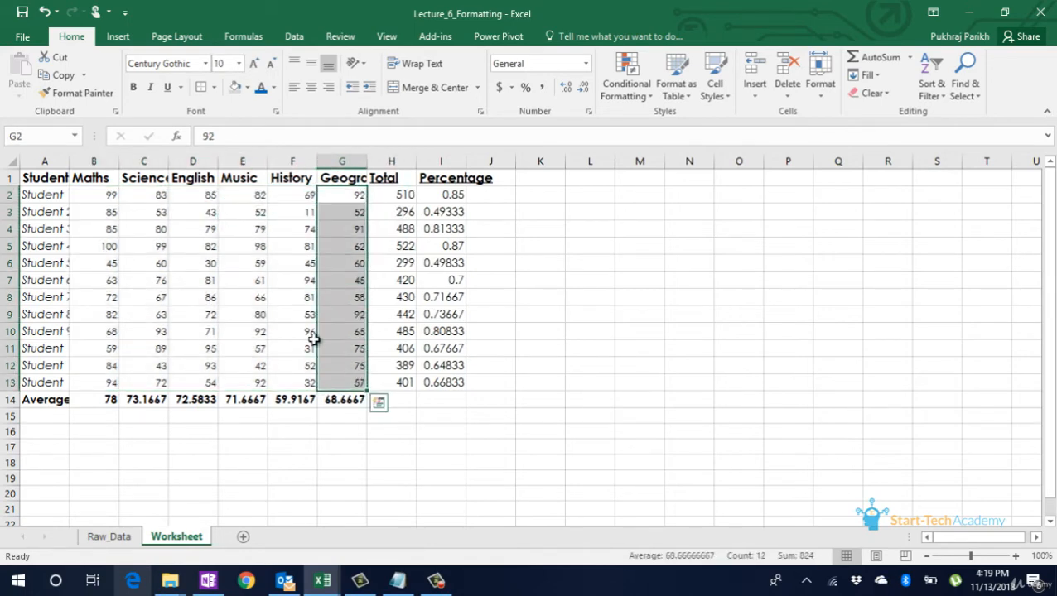
left_click(76, 92)
left_click_drag(406, 196, 460, 373)
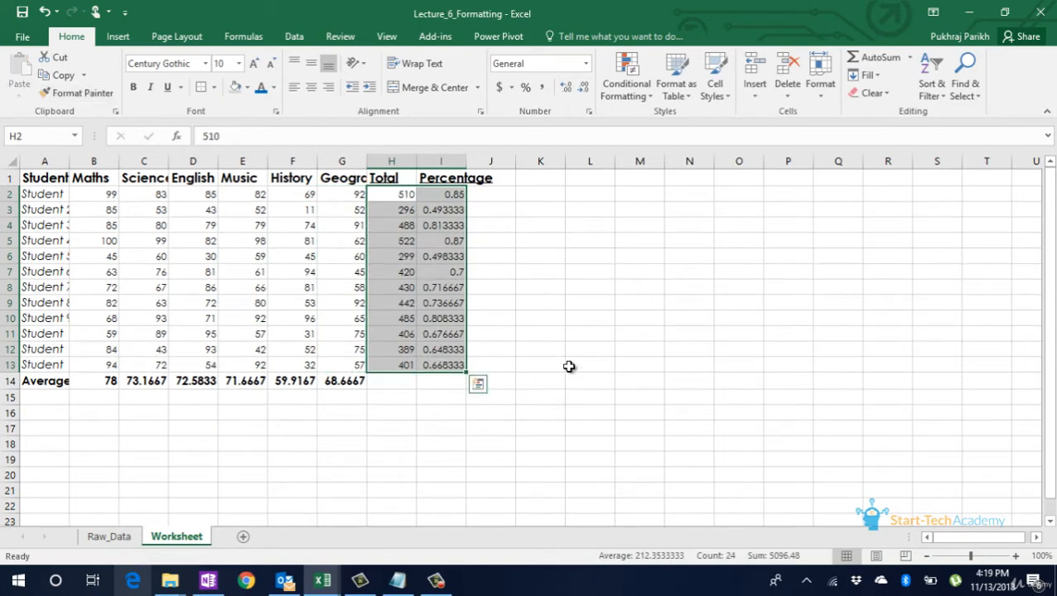
left_click(294, 363)
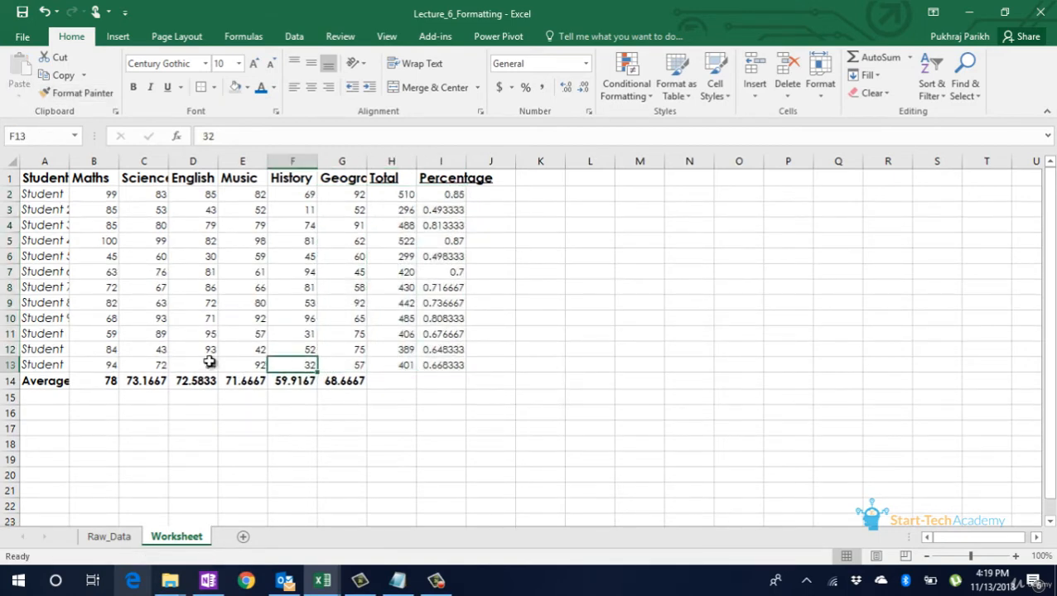
Apply Outside Borders around the whole marks table, A1:I14
left_click(37, 180)
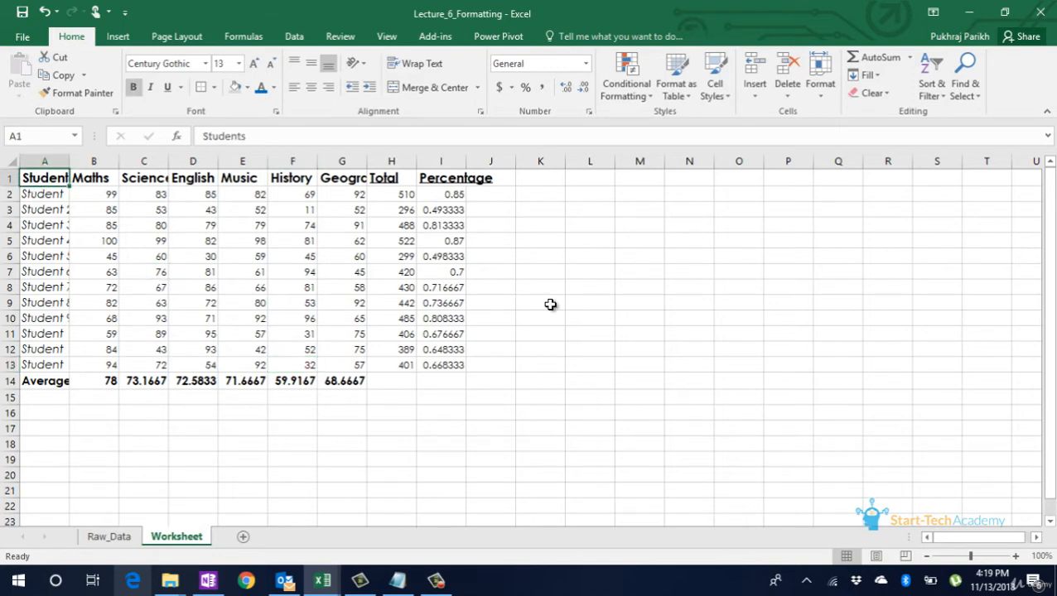
key("ctrl+shift+Right")
key("ctrl+shift+Down")
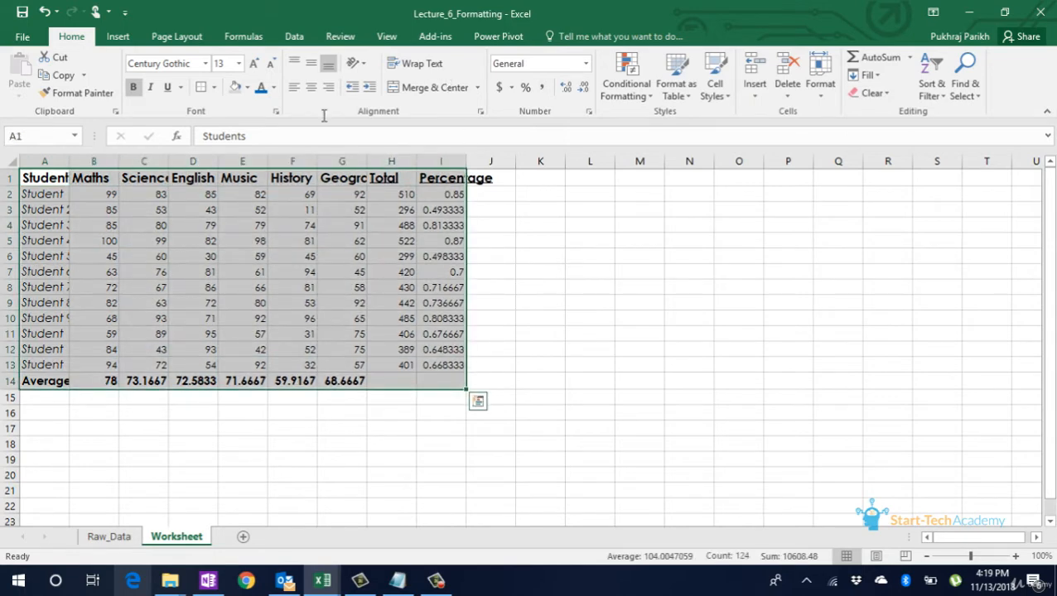
left_click(215, 88)
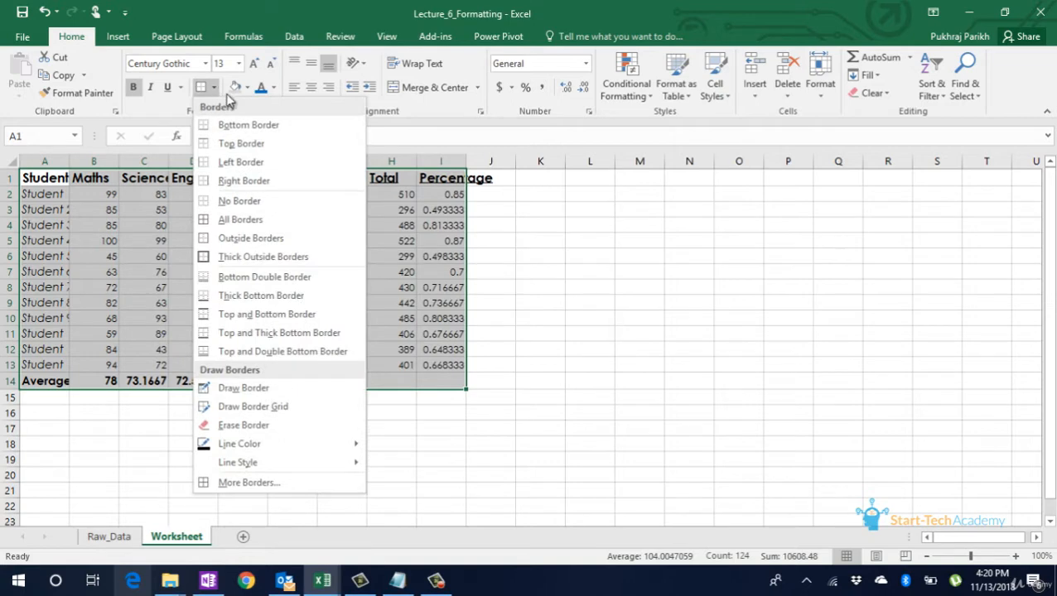
left_click(246, 238)
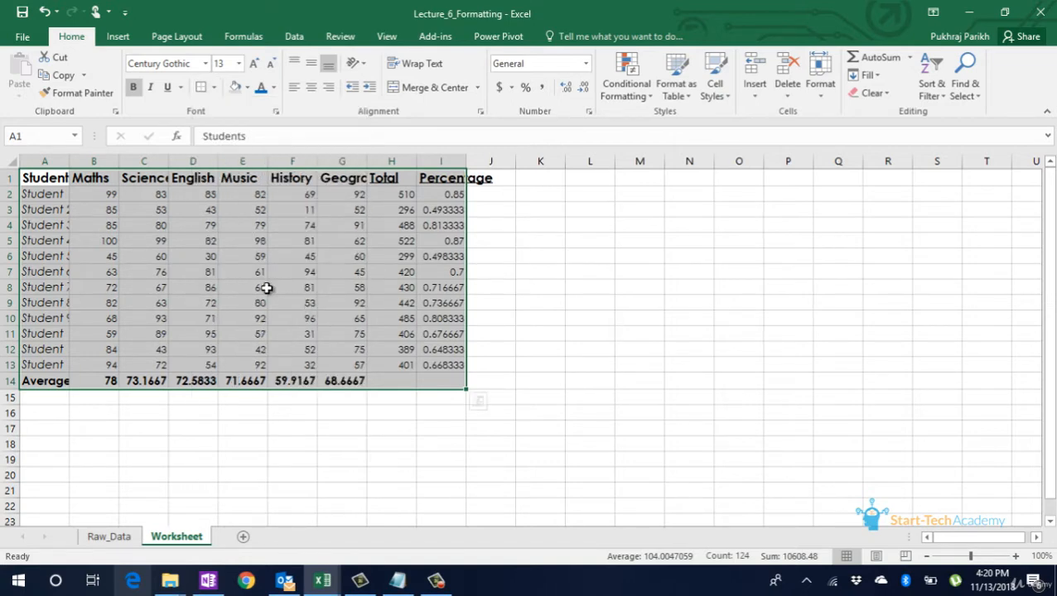
left_click(266, 287)
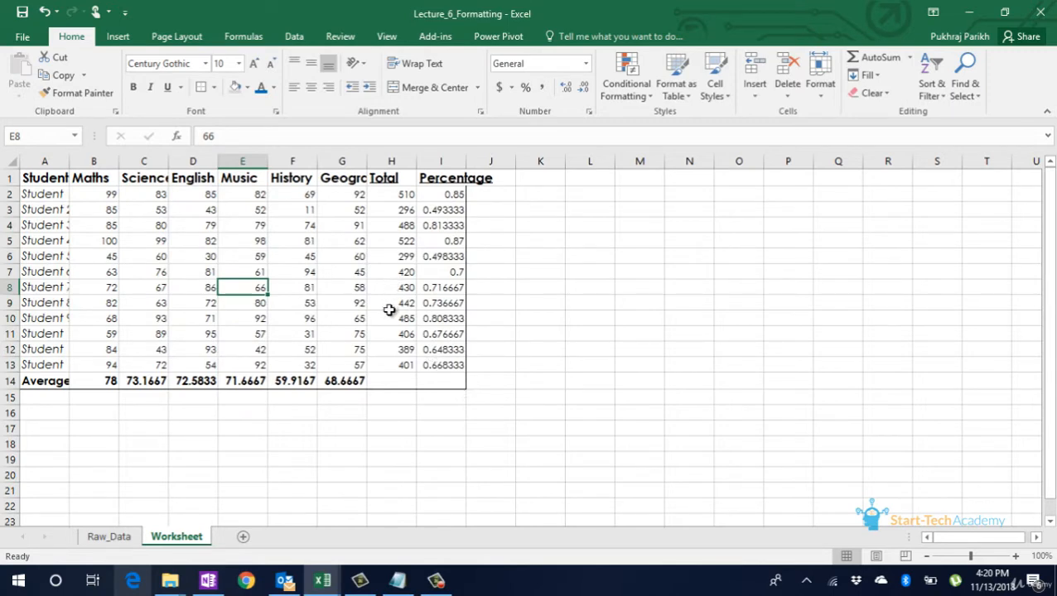
Add horizontal and vertical inside borders to the table A1:I14 using the finest line style and Automatic colour, keeping the outline
left_click(50, 180)
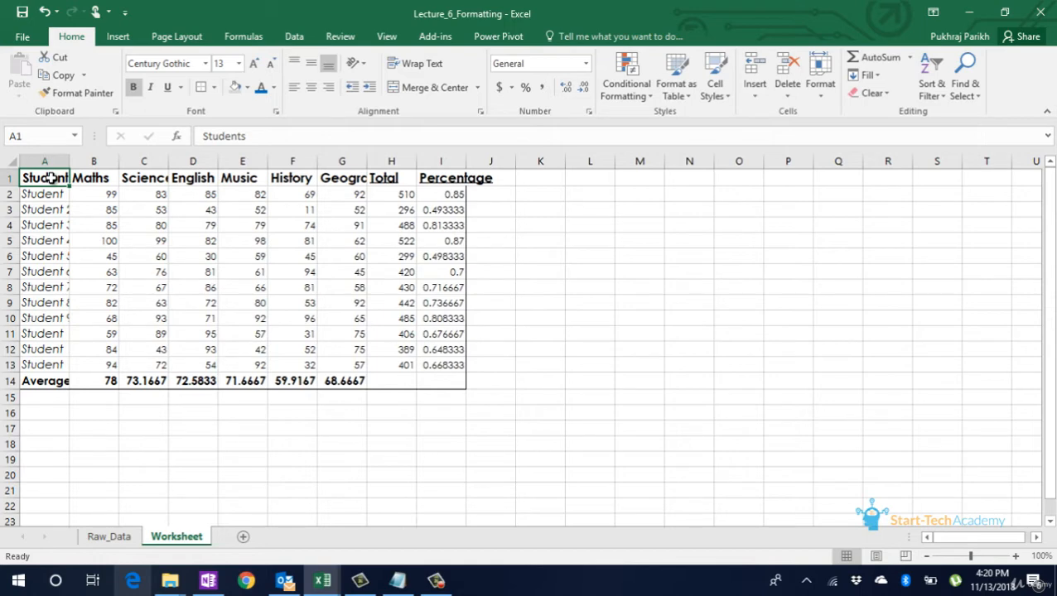
key("ctrl+shift+Right")
key("ctrl+shift+Down")
left_click(214, 88)
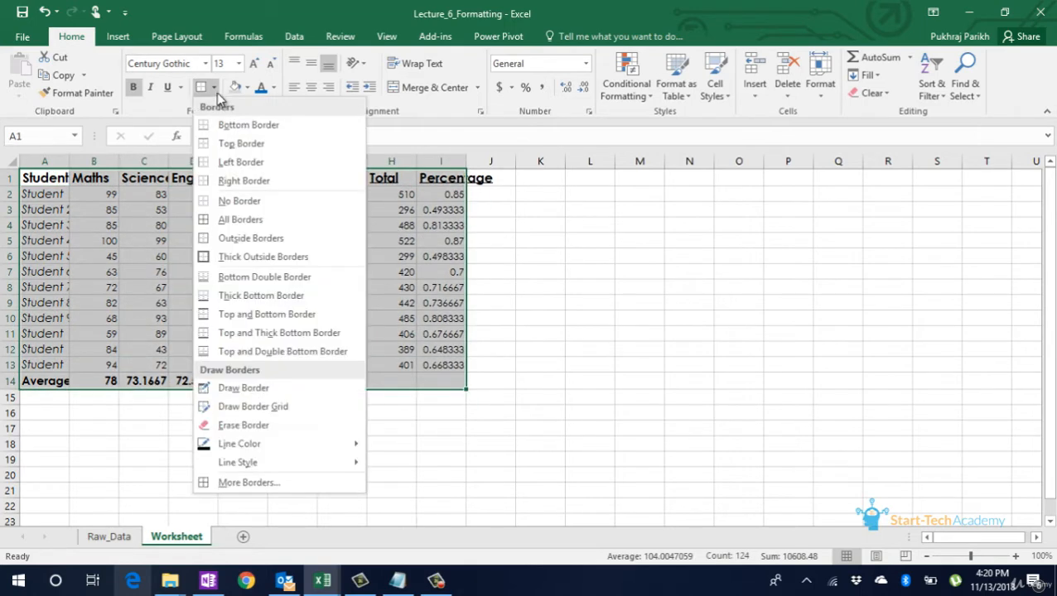
left_click(275, 486)
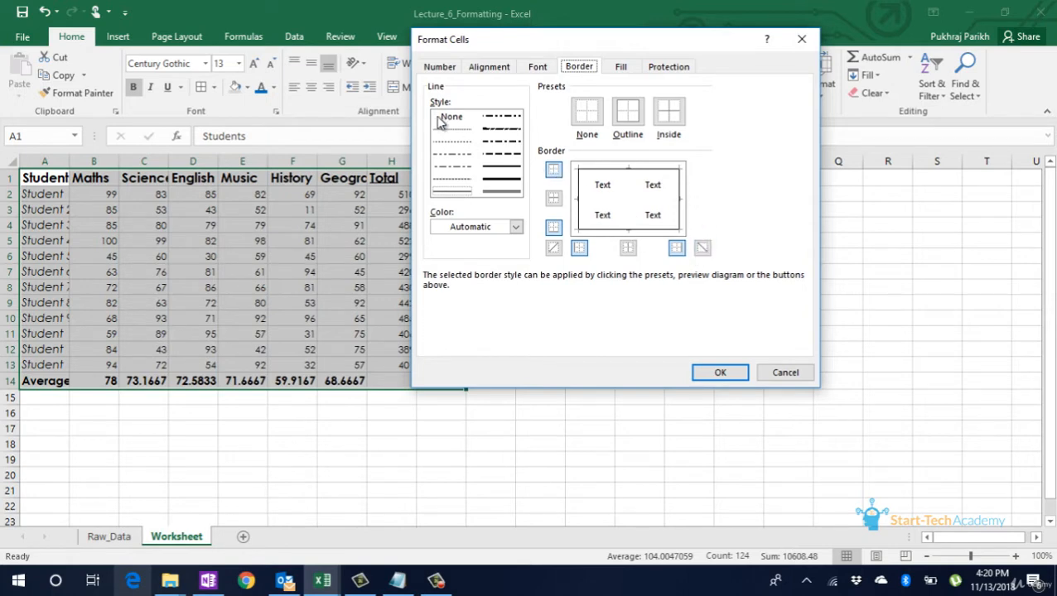
left_click(464, 129)
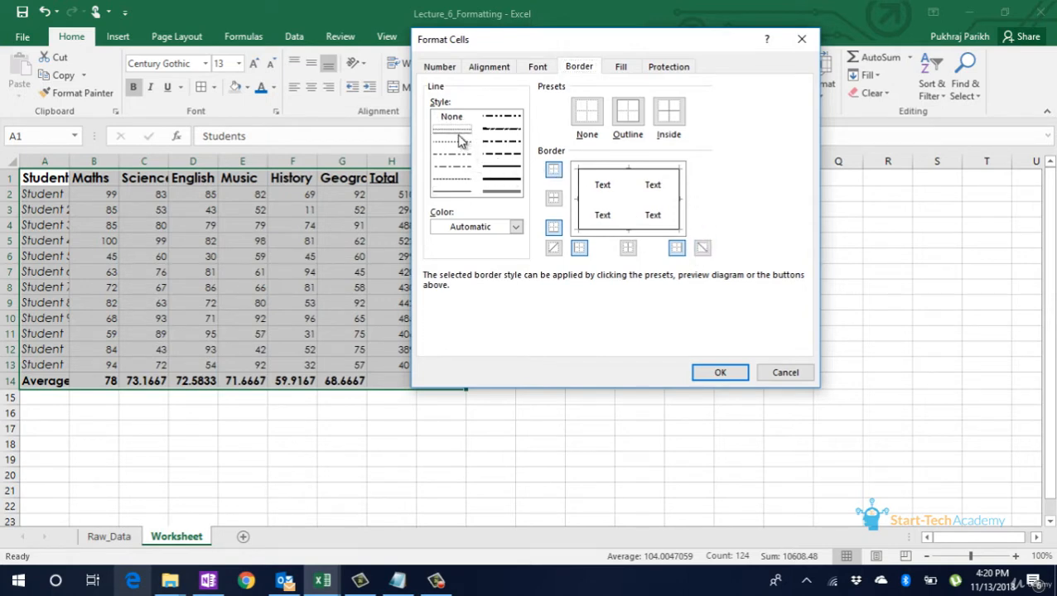
left_click(633, 184)
left_click(591, 203)
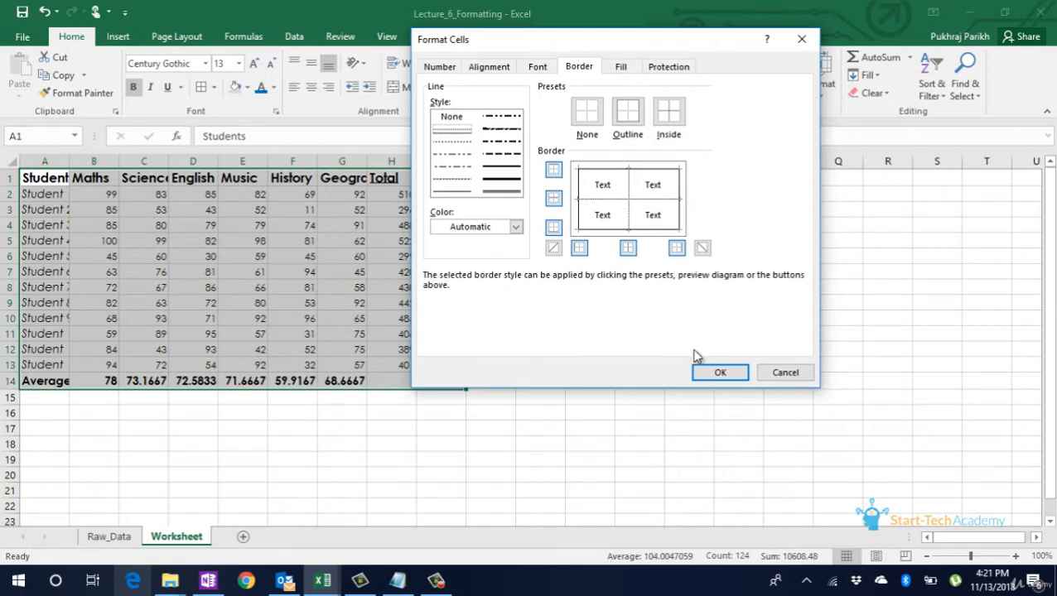
left_click(717, 373)
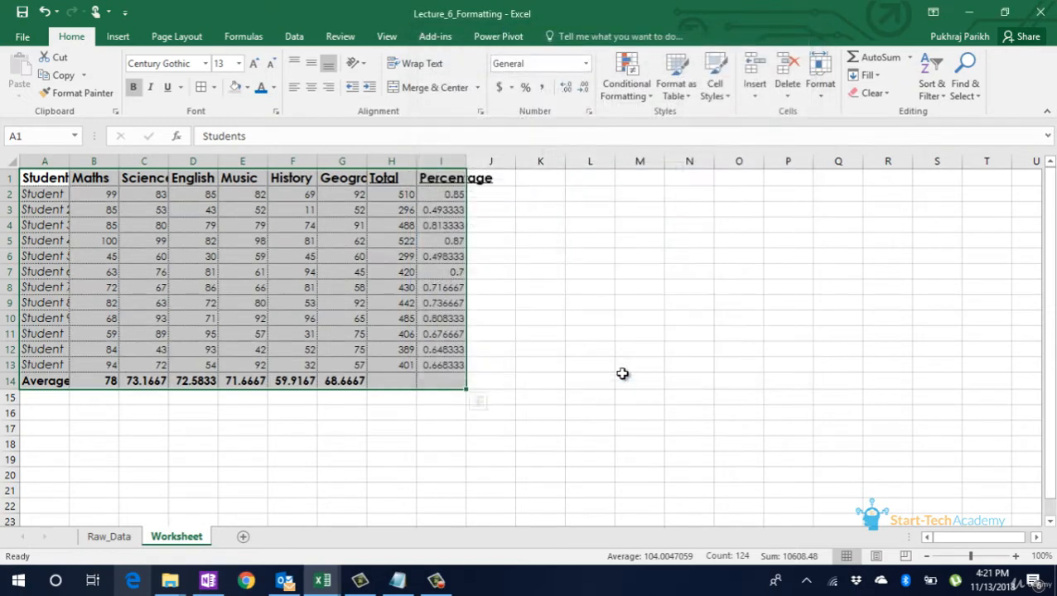
left_click(400, 352)
left_click(368, 406)
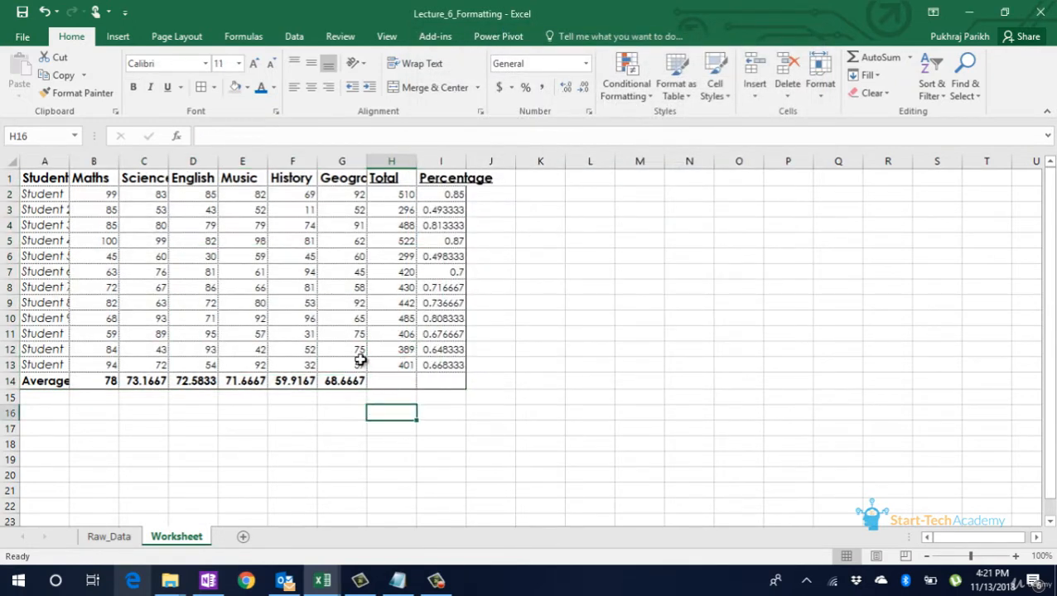
Reduce the font size of the header row A1:I1 to 12 and fill it with a light grey theme colour
left_click(45, 180)
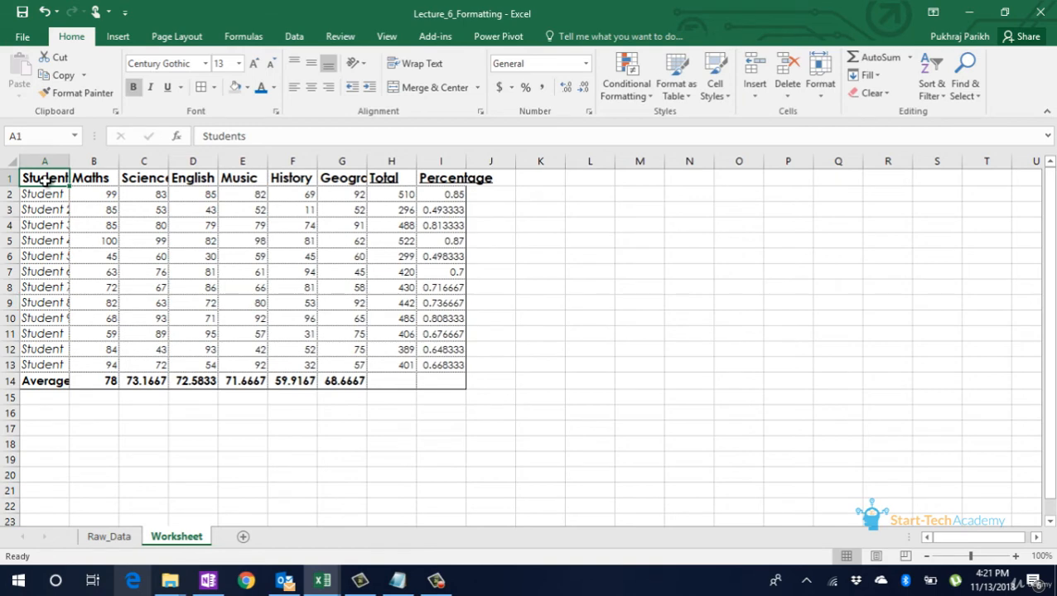
key("ctrl+shift+Right")
left_click(271, 64)
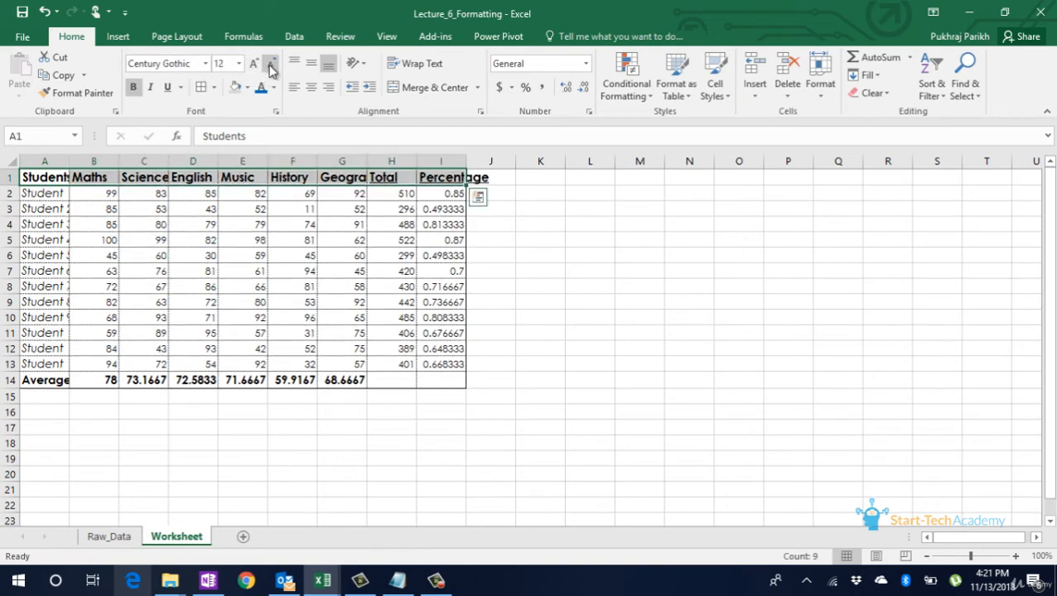
left_click(247, 87)
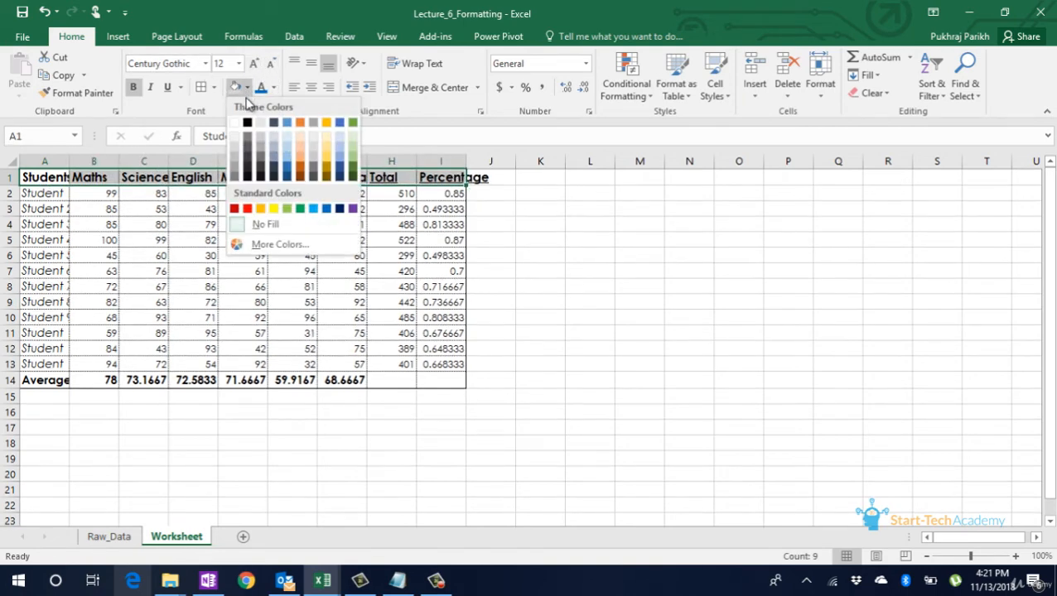
left_click(233, 154)
left_click(247, 192)
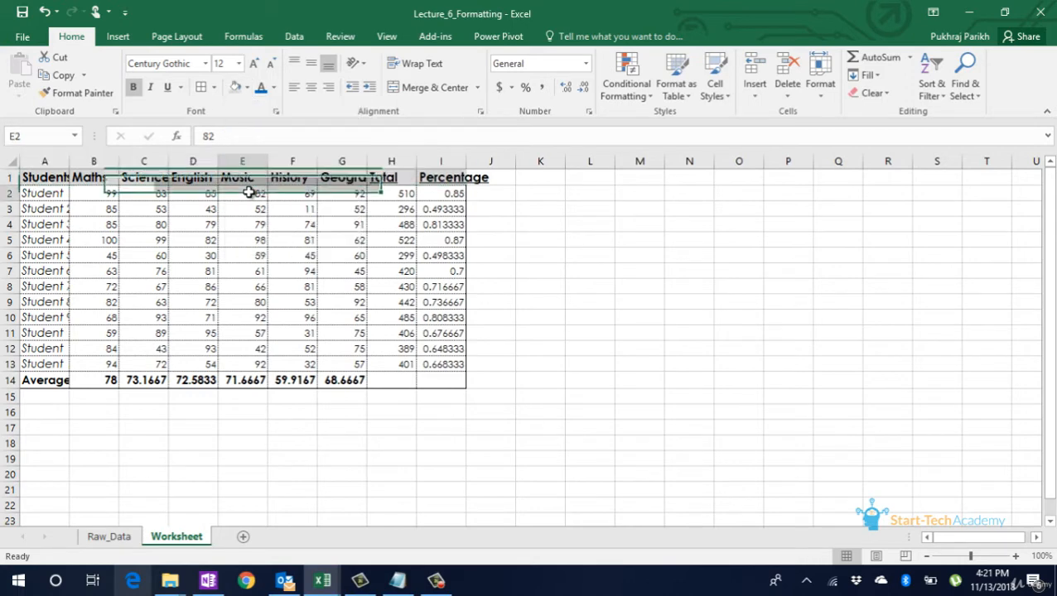
Change the font colour of the student names in A2:A13 to a darker shade of the light-blue theme colour
left_click(51, 180)
left_click(43, 194)
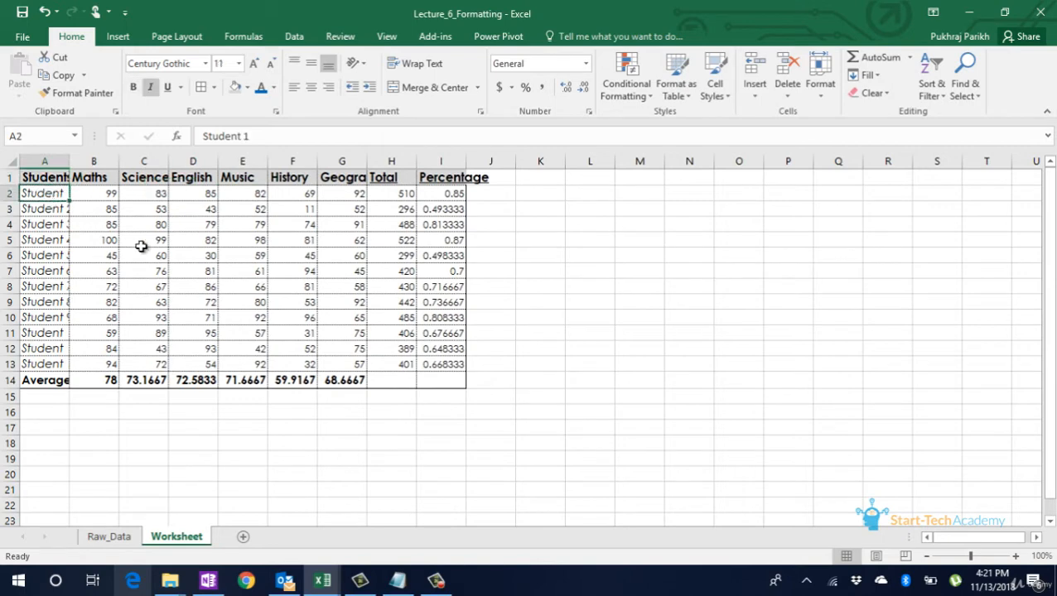
key("shift+Down")
key("shift+Down")
key("shift+Down")
key("shift+Down")
key("shift+Down")
key("shift+Down")
key("shift+Down")
key("shift+Down")
key("shift+Down")
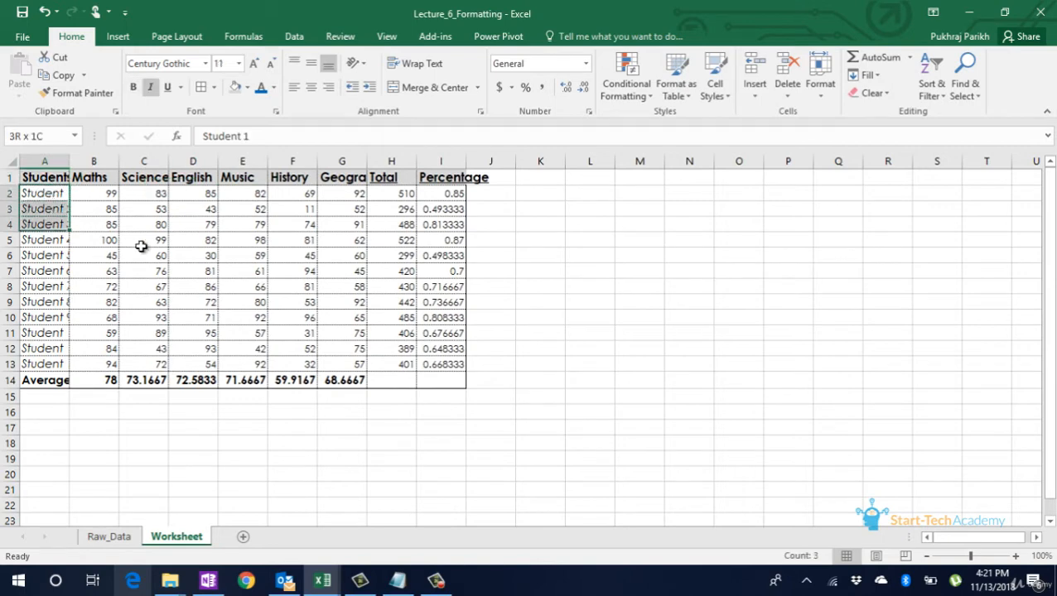
key("shift+Down")
key("shift+Down")
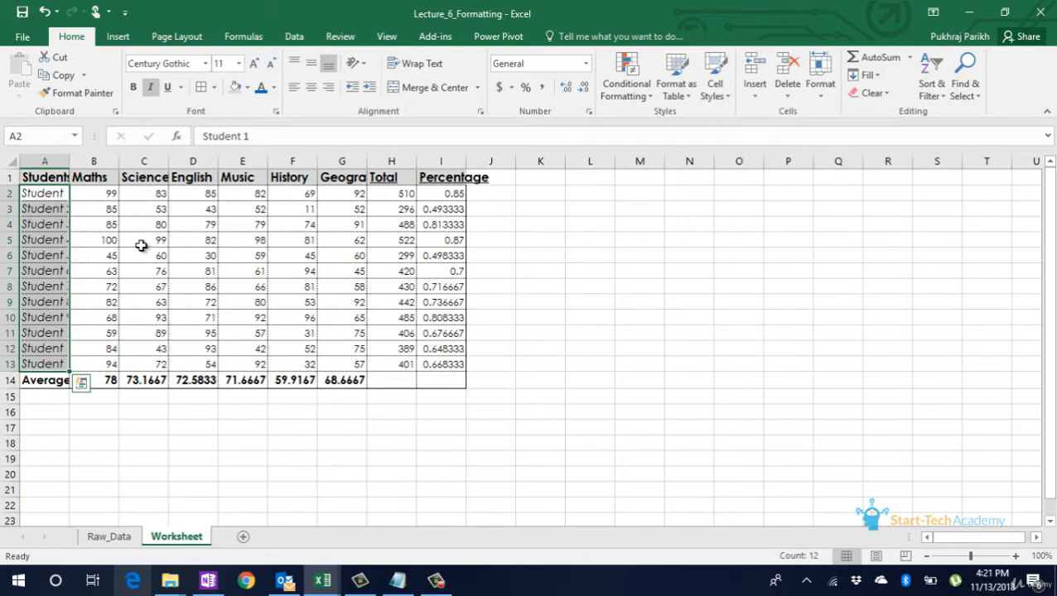
left_click(274, 88)
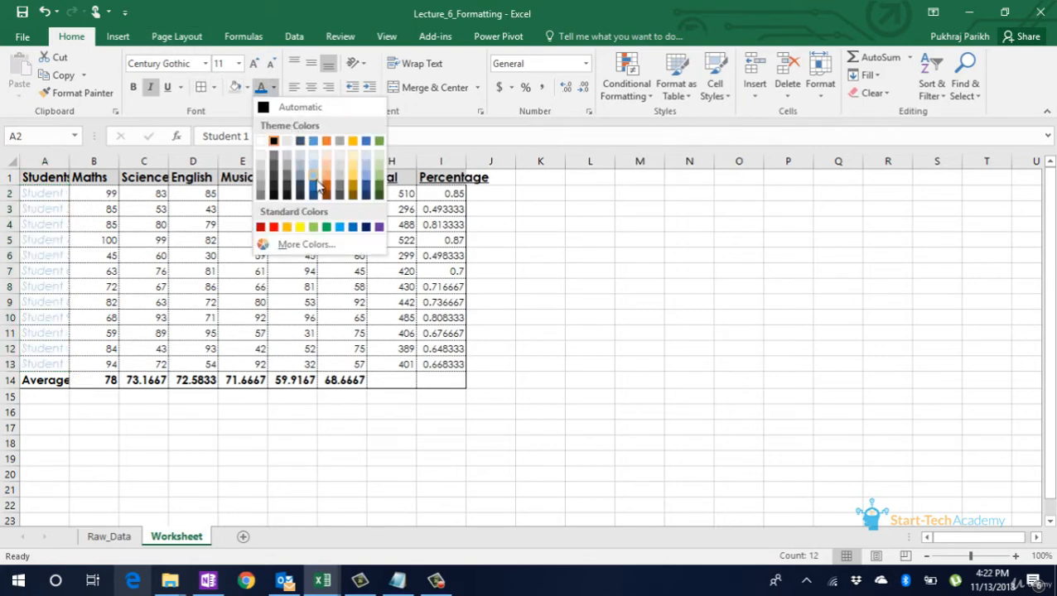
left_click(314, 187)
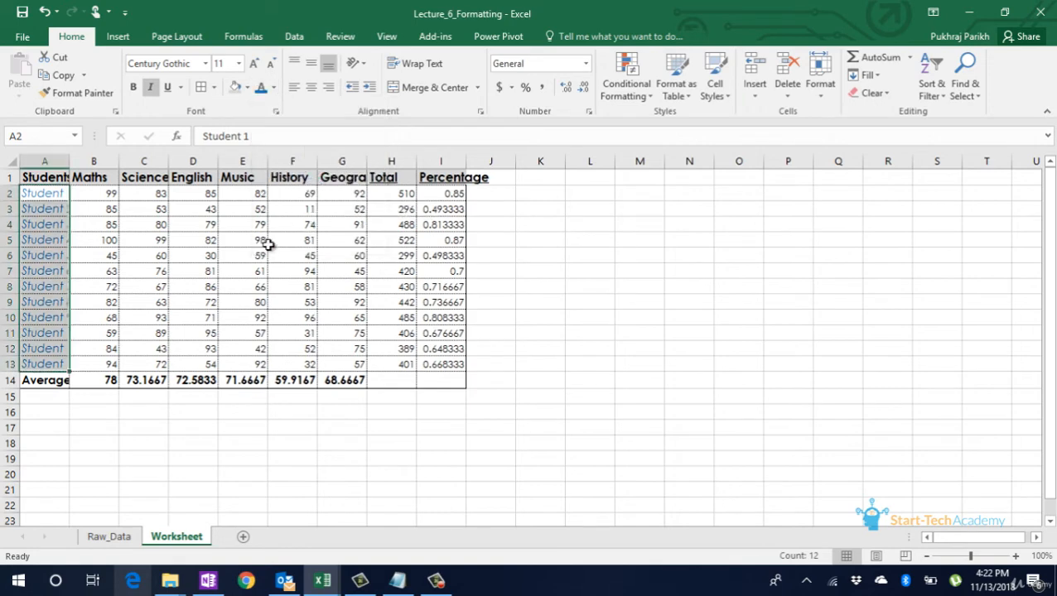
left_click(224, 287)
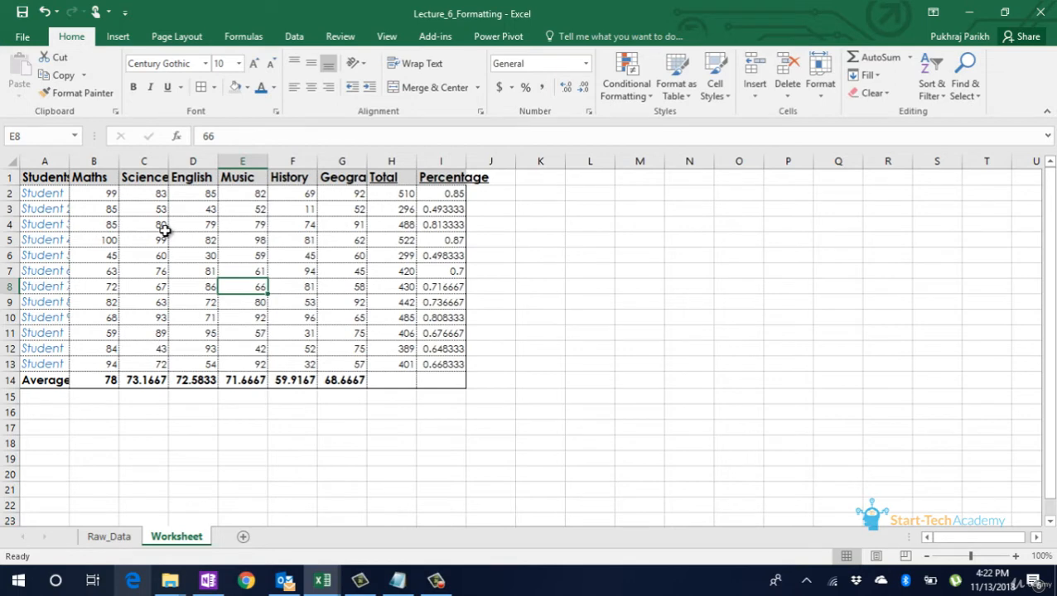
Fit column A to its contents, and AutoFit the column widths of the whole marks table A1:I14
double_click(70, 163)
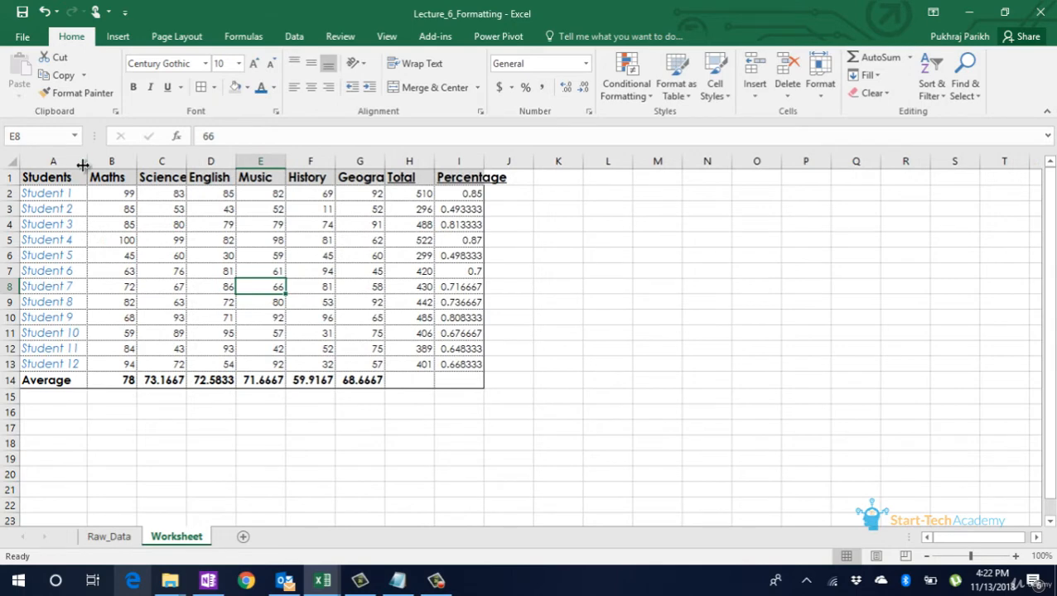
left_click(30, 175)
key("ctrl+shift+Right")
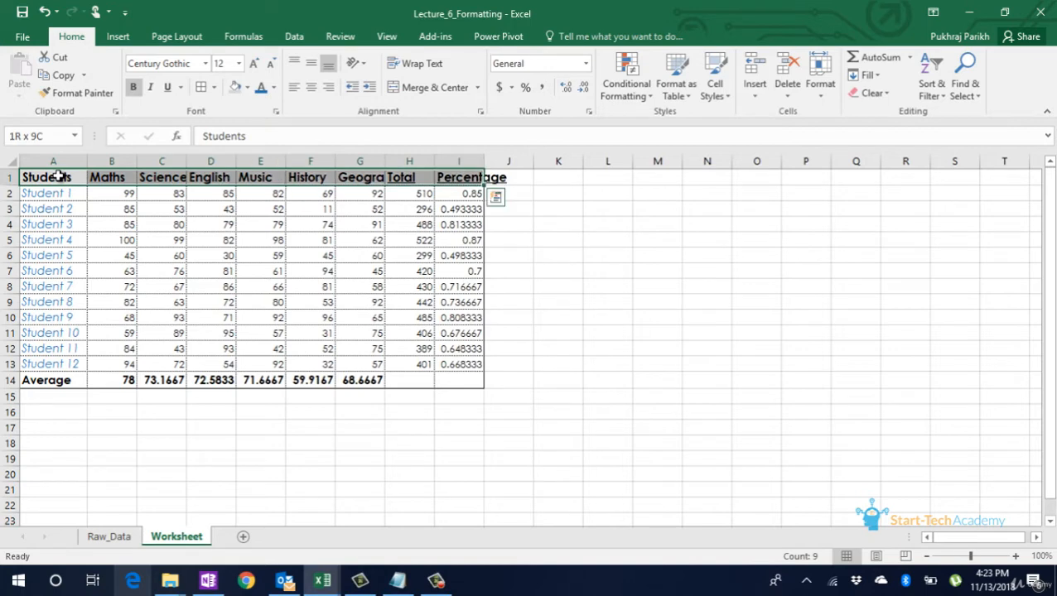
key("ctrl+shift+Down")
left_click(820, 83)
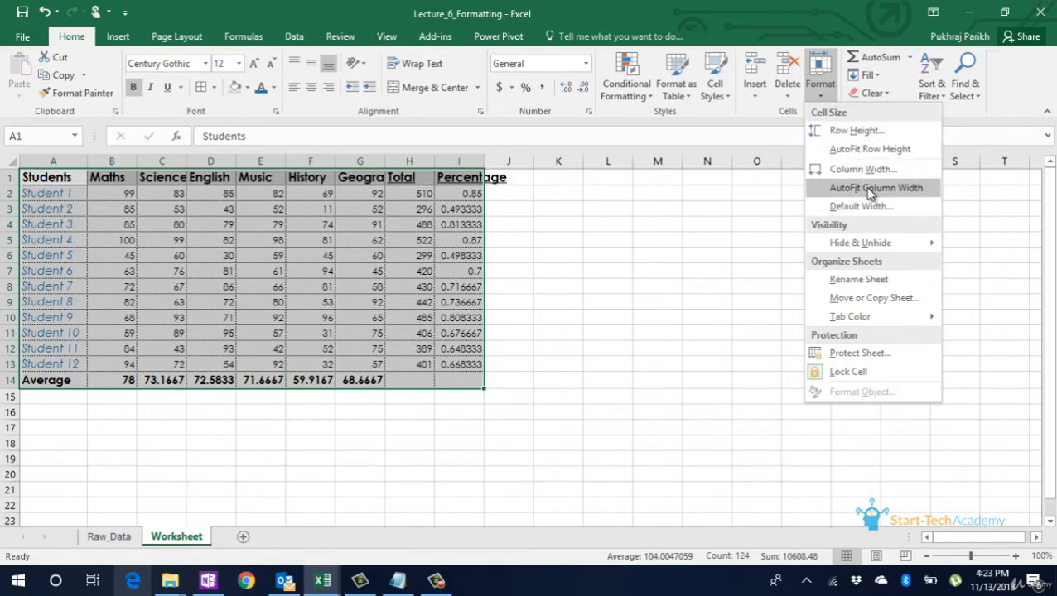
left_click(869, 189)
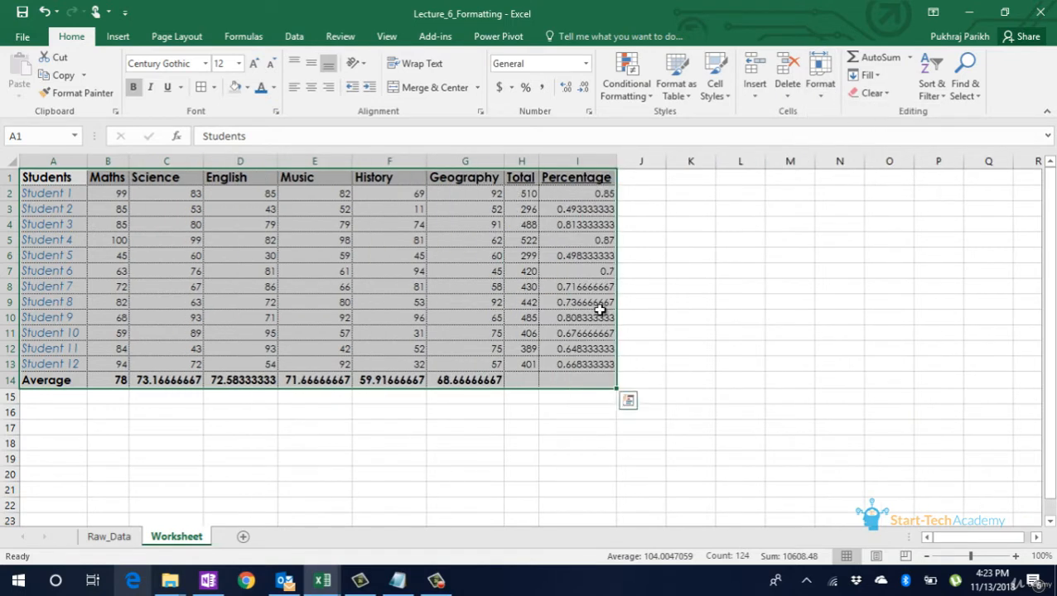
left_click(600, 311)
Widen the Total column H by hand to about 9.14
key("ctrl+Up")
key("Left")
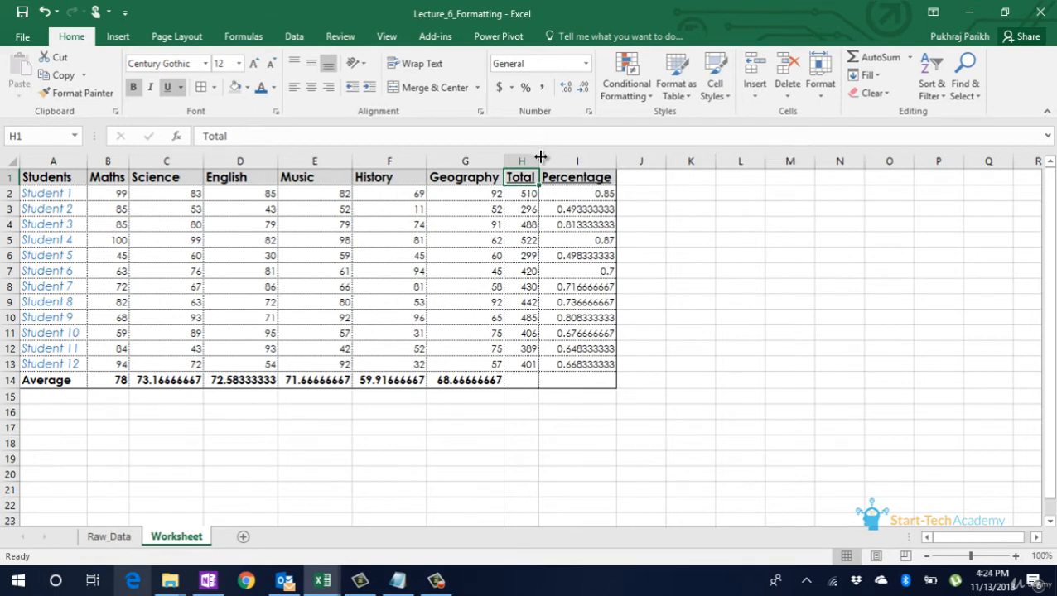
left_click_drag(540, 157, 559, 157)
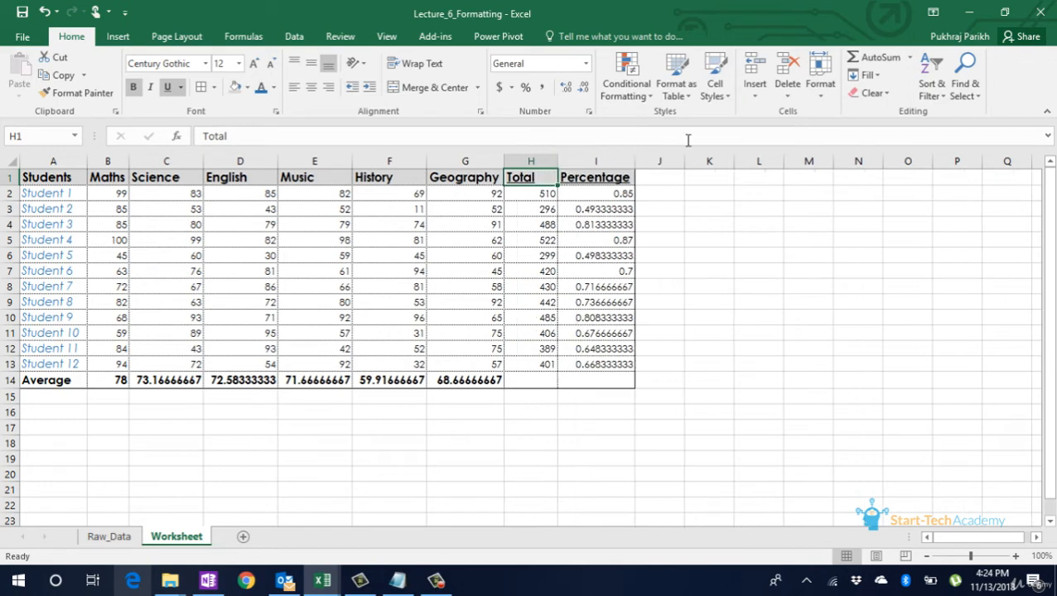
Set the column width of the Total column H to exactly 13
left_click(817, 97)
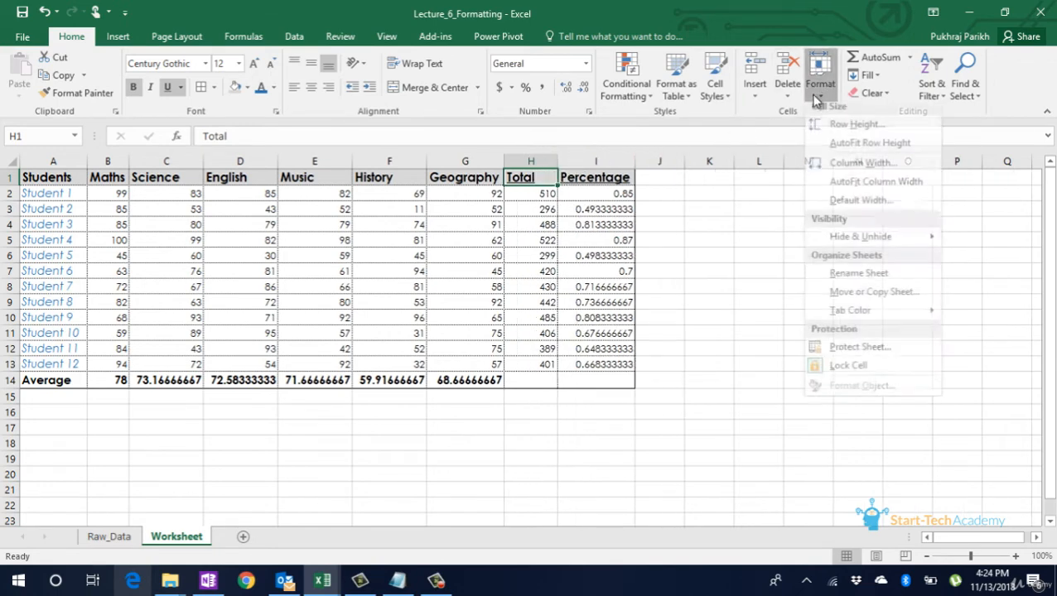
left_click(858, 170)
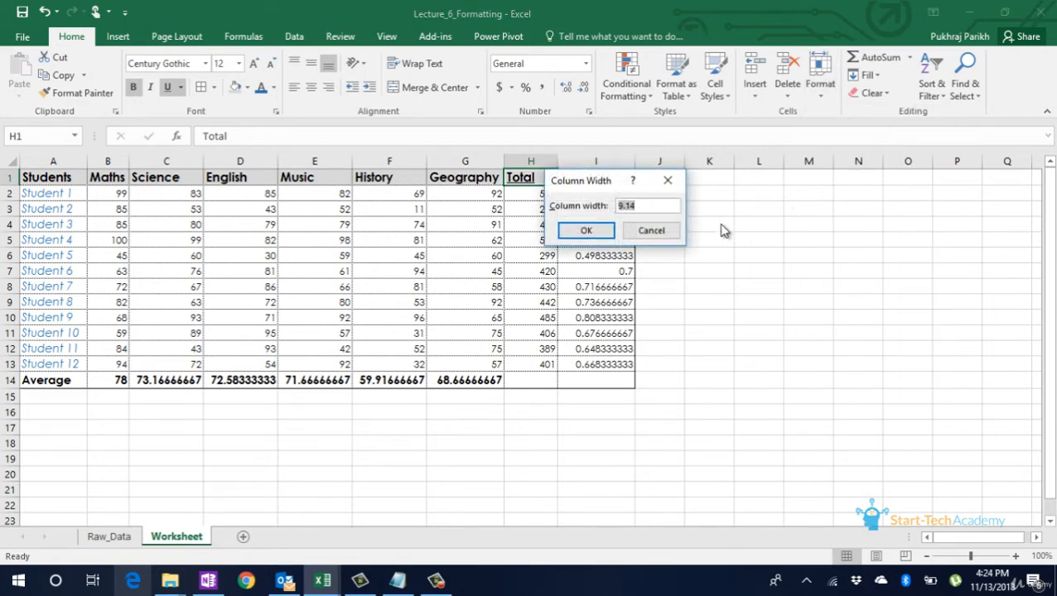
type("13")
key("Return")
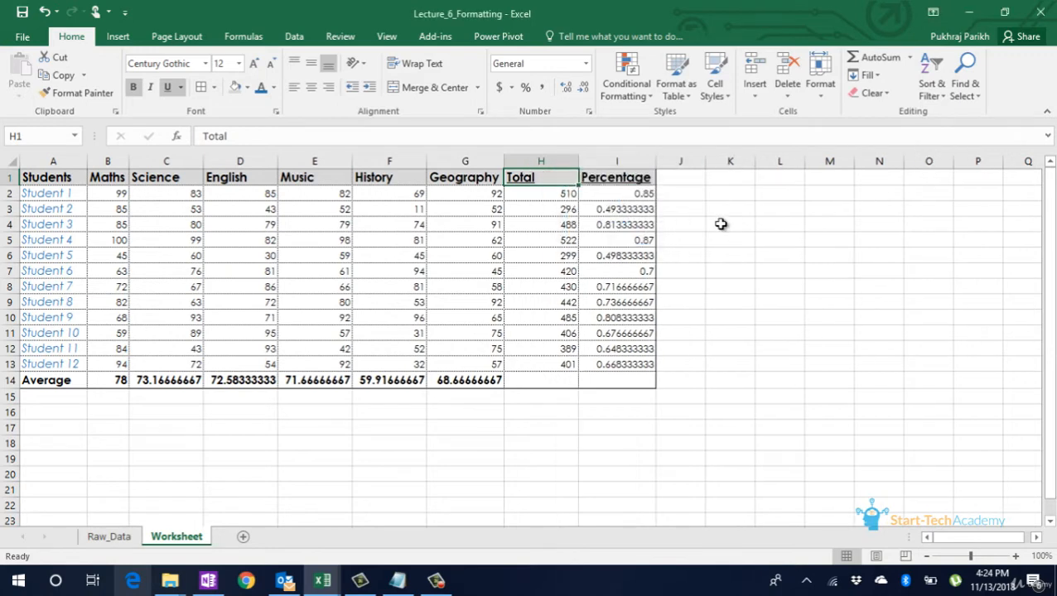
left_click(587, 289)
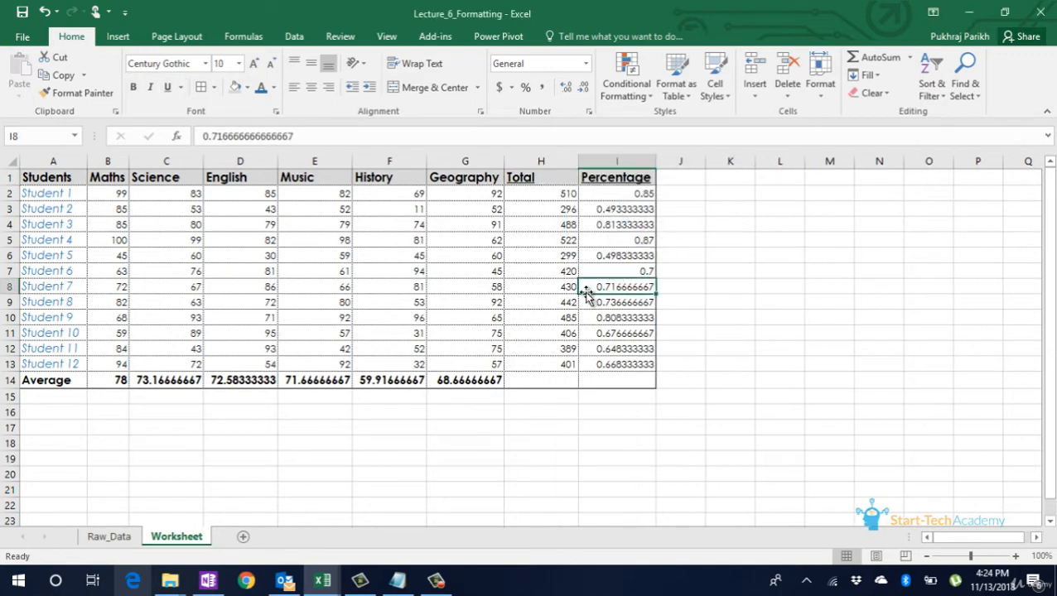
Make the Average row 14 taller by hand, and set its row height to exactly 20
left_click(78, 379)
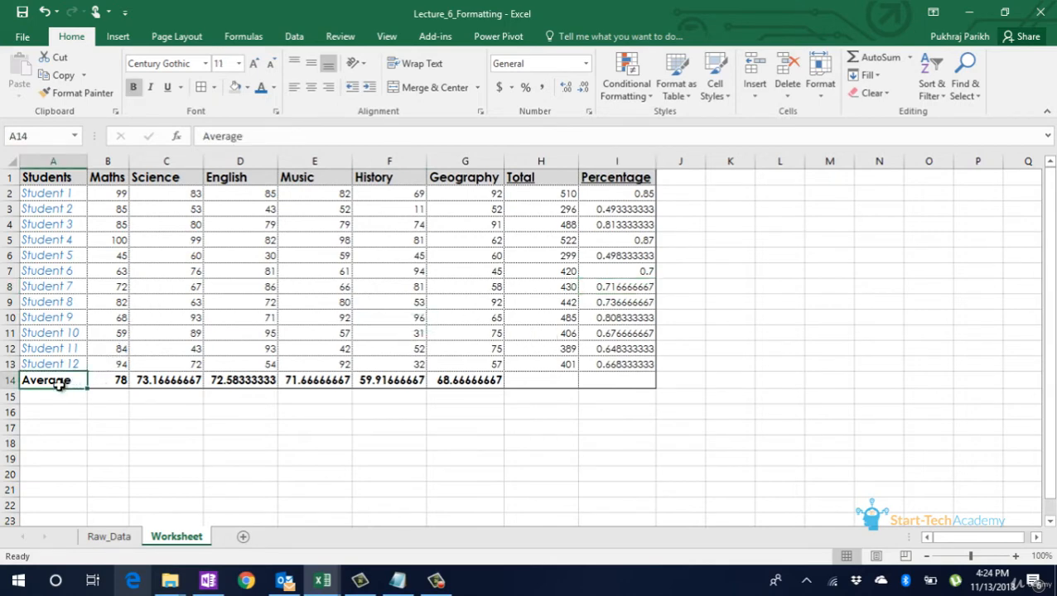
left_click_drag(10, 388, 9, 398)
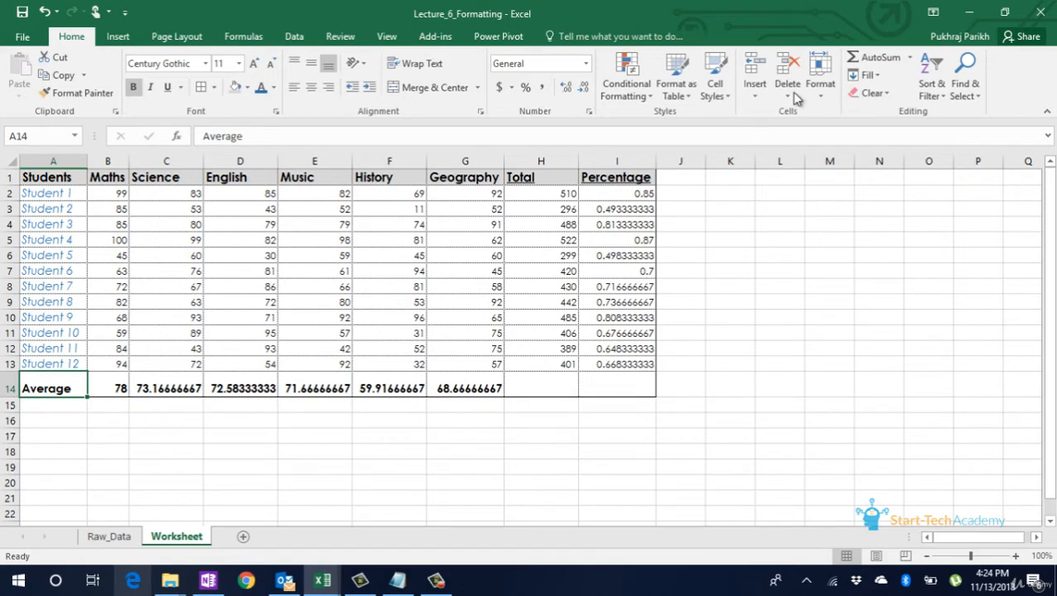
left_click(819, 87)
left_click(863, 133)
type("20")
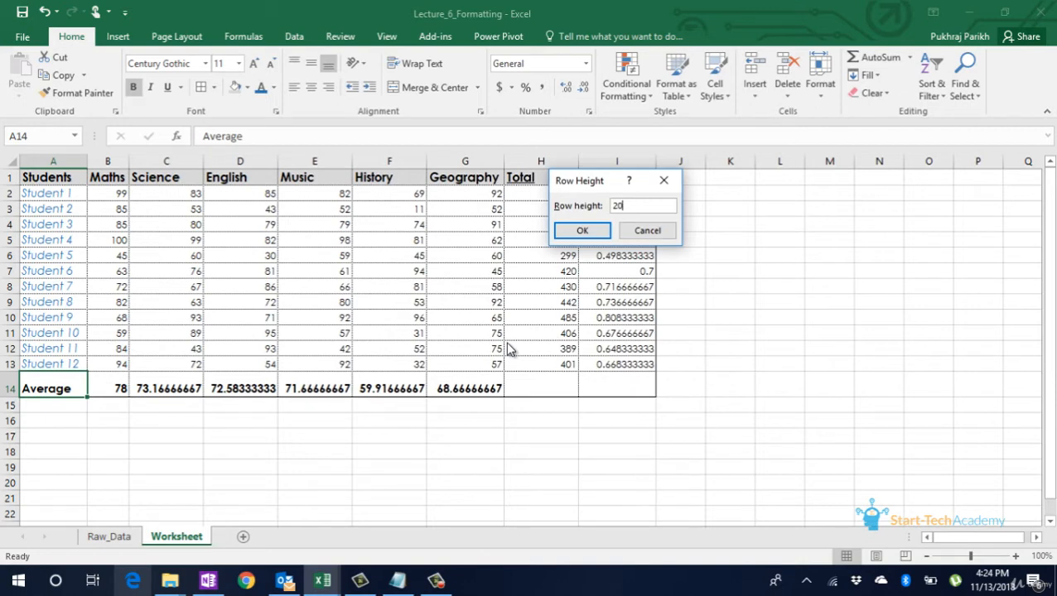
key("Return")
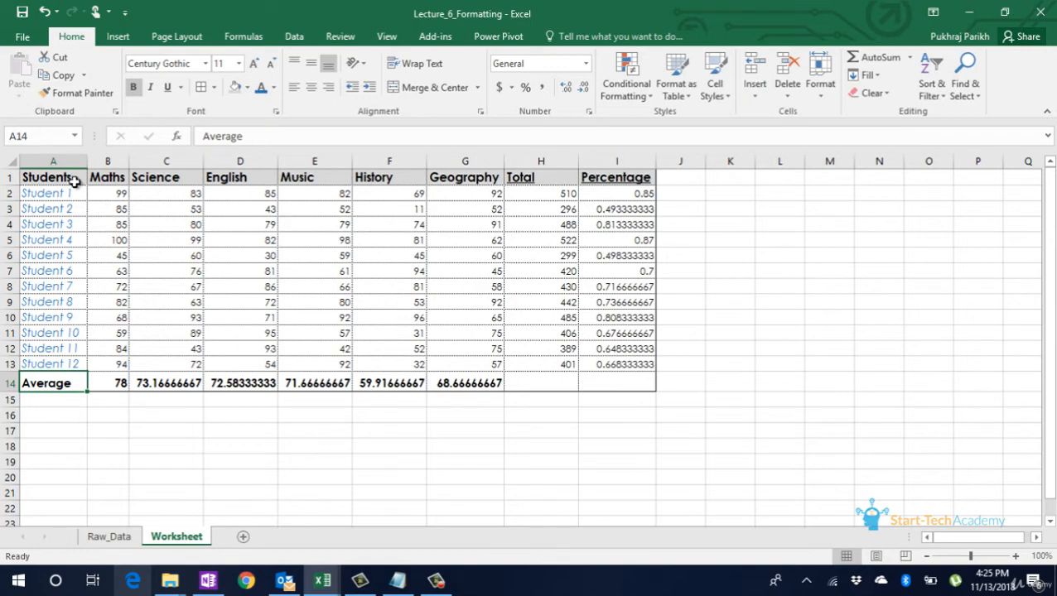
Centre the header labels in A1:I1 horizontally
left_click_drag(74, 181, 601, 151)
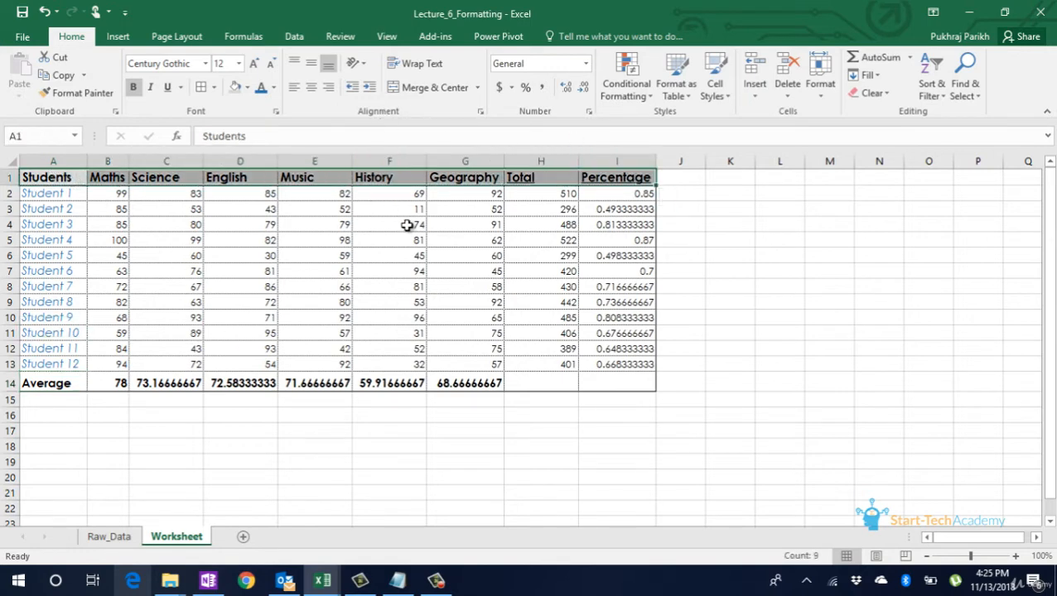
left_click(540, 196)
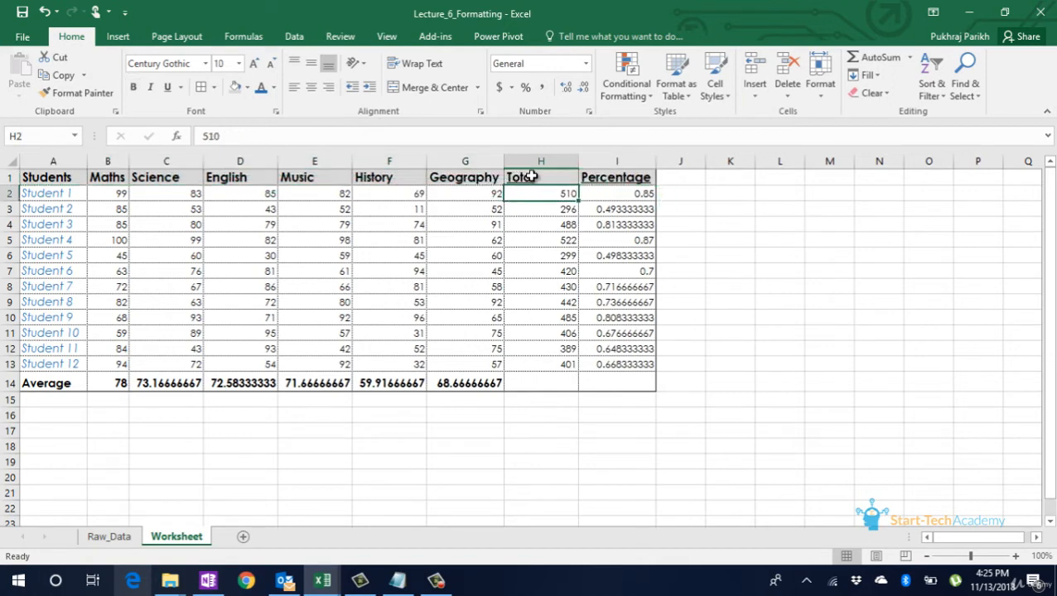
left_click_drag(59, 175, 618, 171)
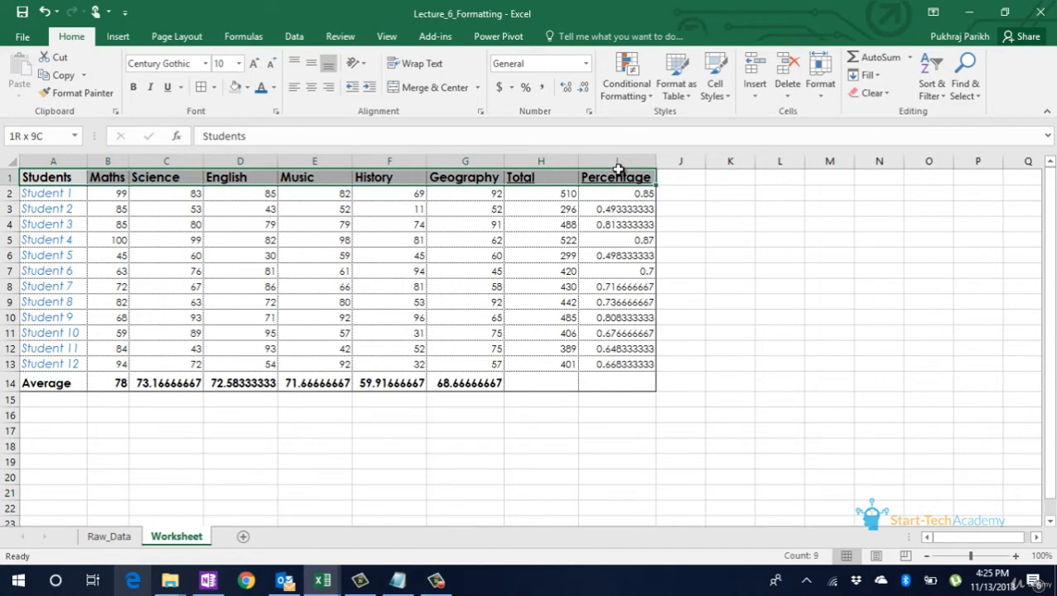
left_click(311, 90)
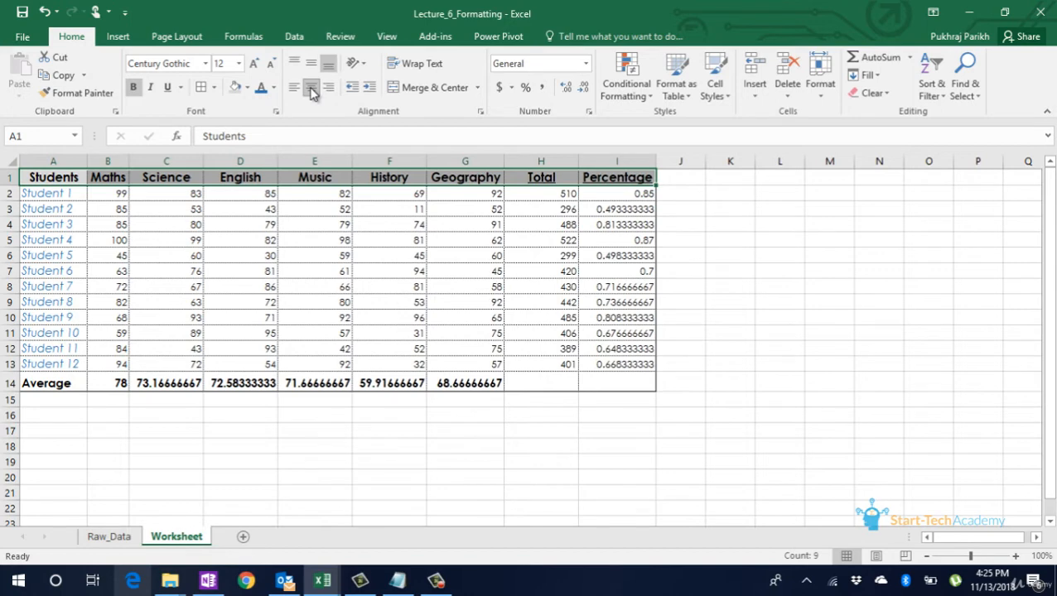
left_click(107, 191)
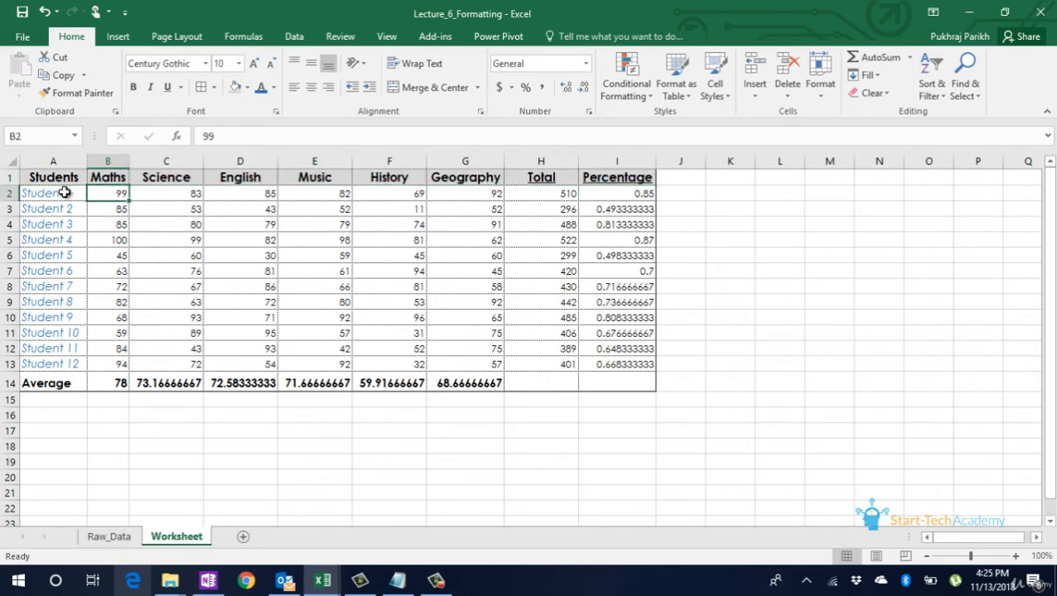
Right-align the student names in A2:A13
left_click_drag(64, 192, 33, 365)
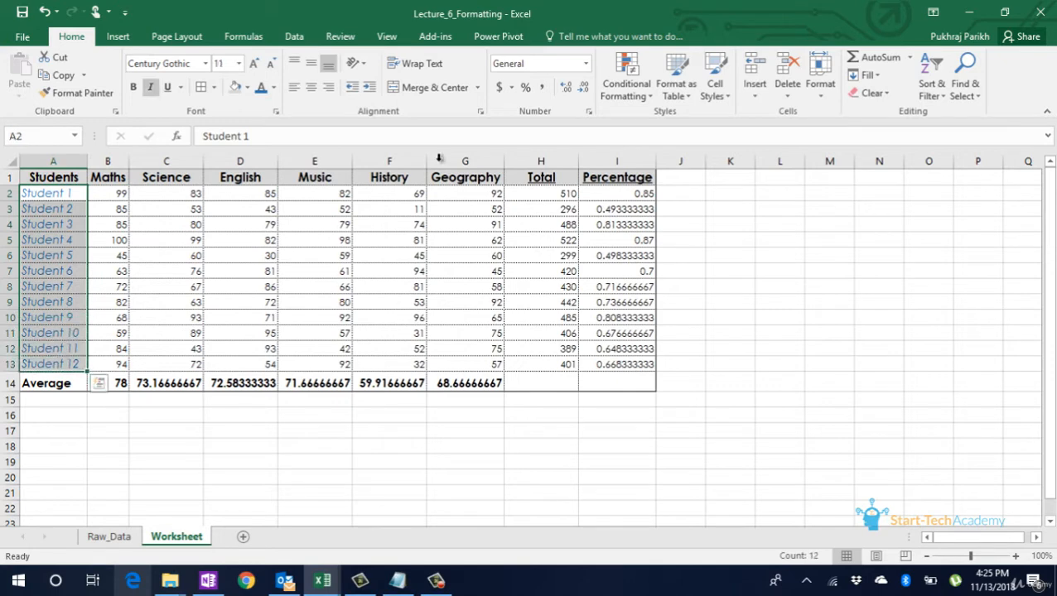
left_click(325, 98)
left_click(141, 339)
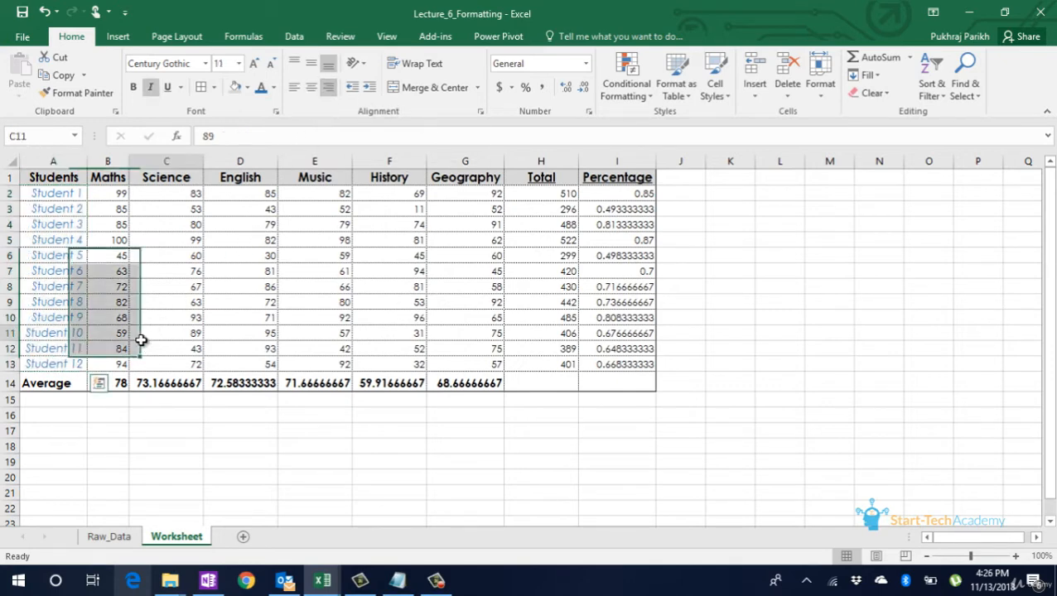
left_click(189, 332)
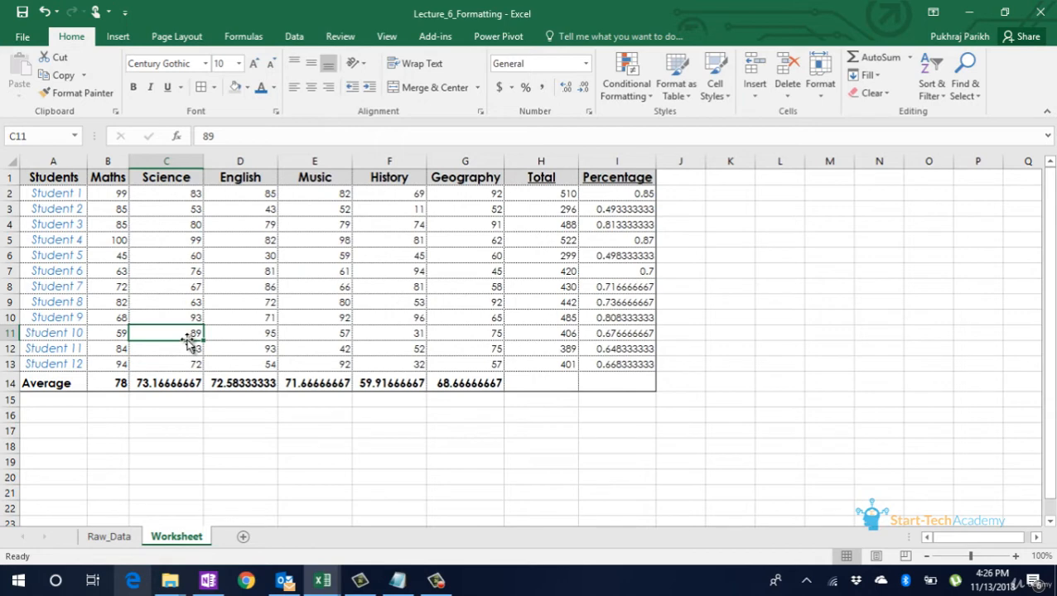
Set the vertical alignment of the Average row A14:I14 to middle
left_click_drag(42, 383, 590, 381)
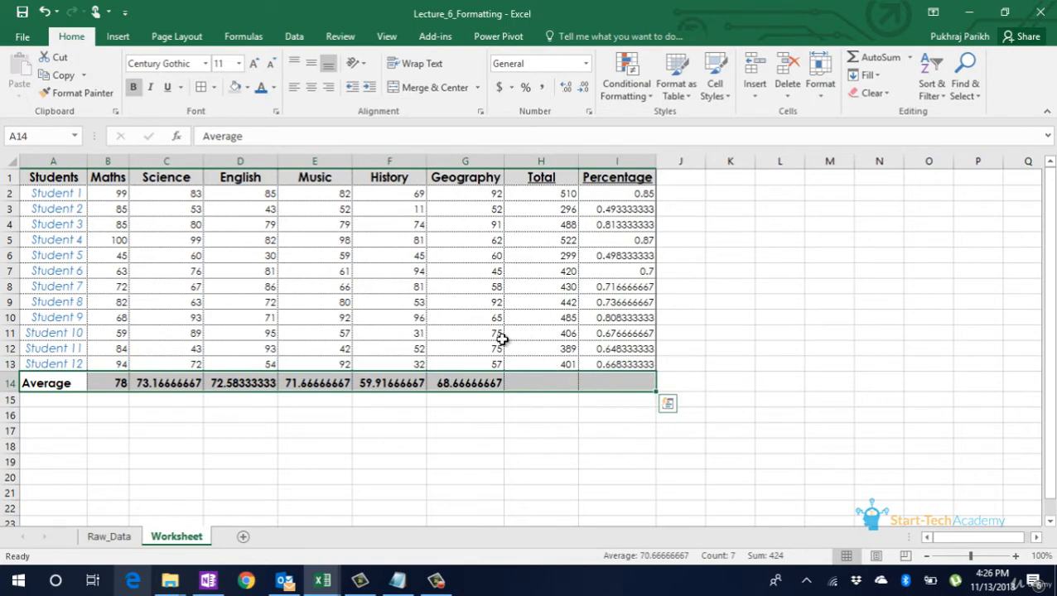
left_click(313, 64)
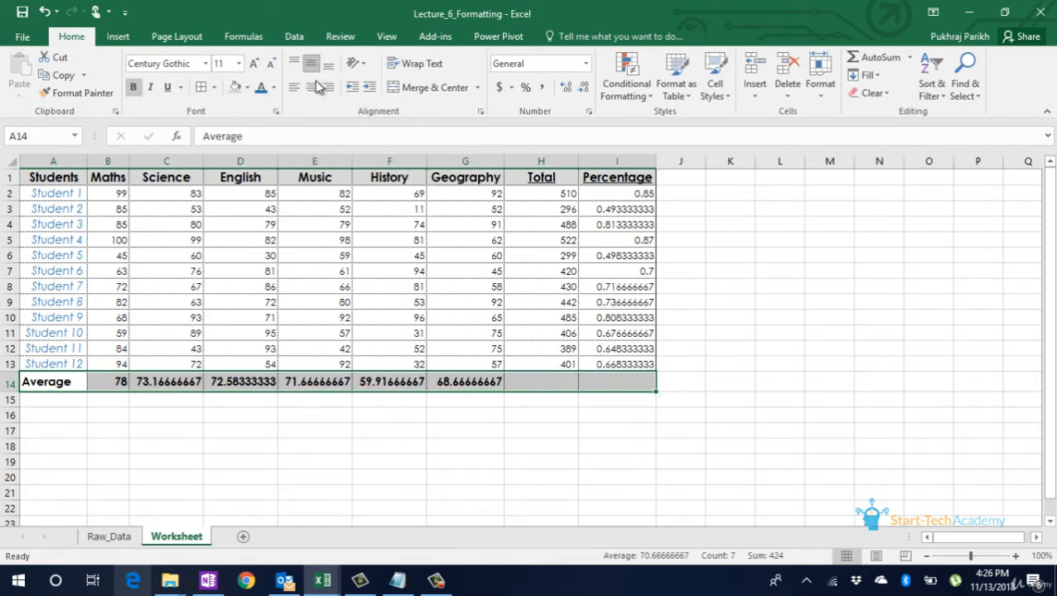
left_click(290, 381)
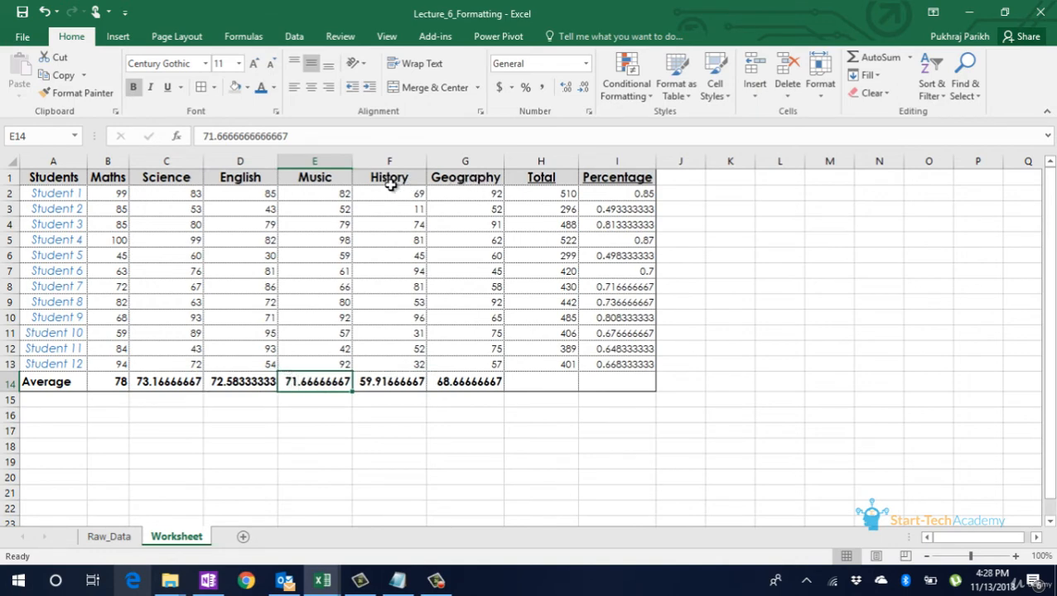
Insert two entire blank rows at cell A1, above the header row of the marks table
left_click(63, 179)
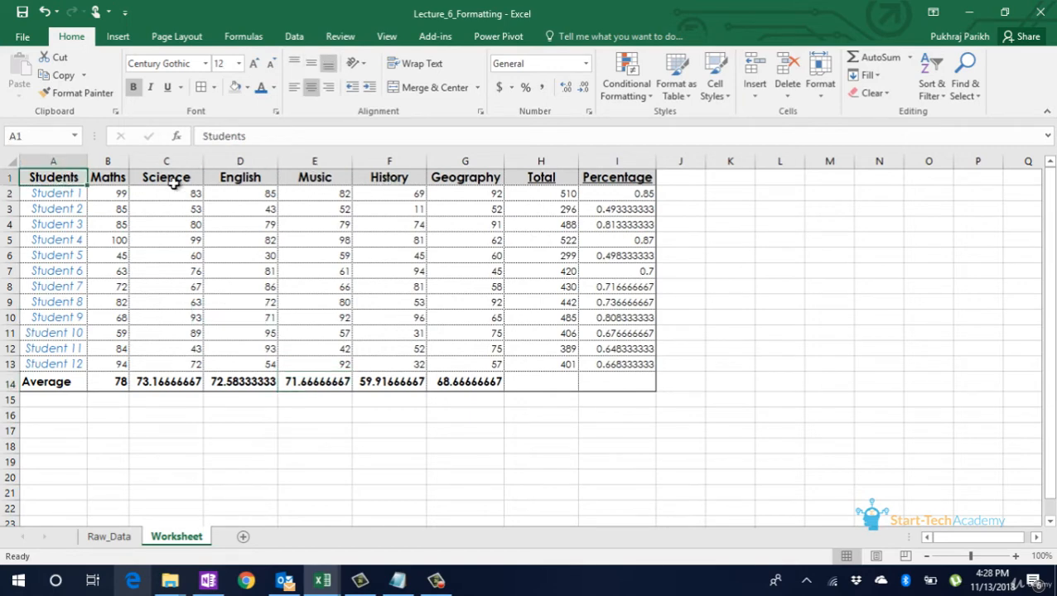
left_click(751, 95)
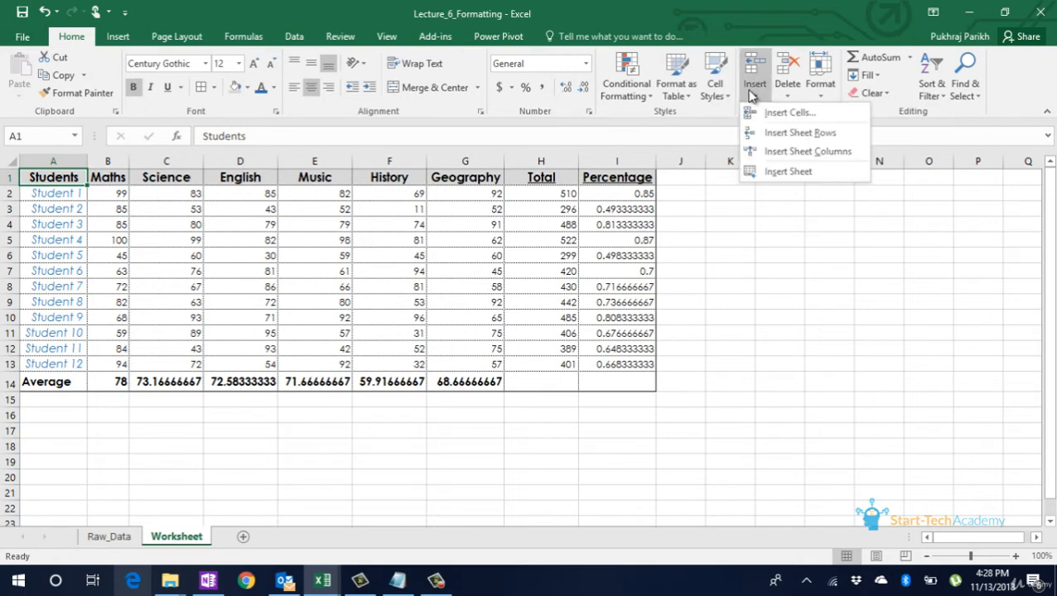
left_click(797, 132)
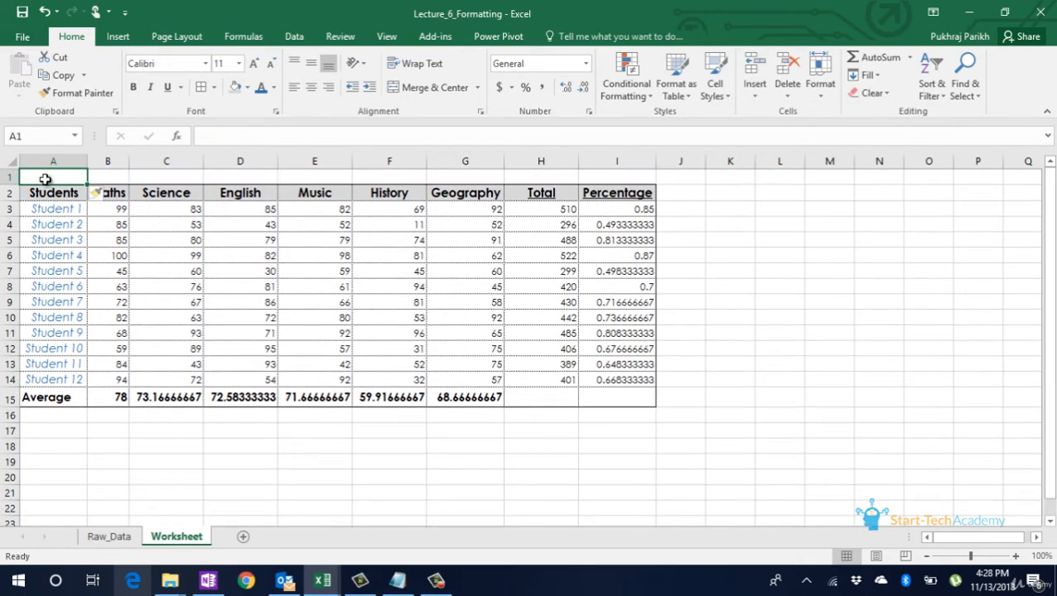
right_click(44, 177)
left_click(132, 307)
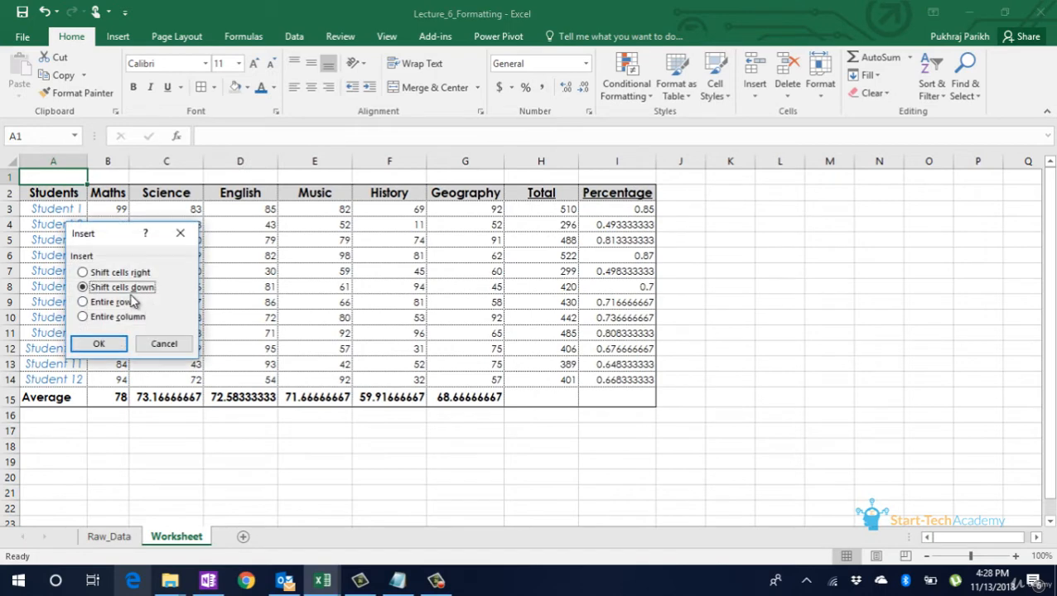
left_click(91, 302)
left_click(109, 344)
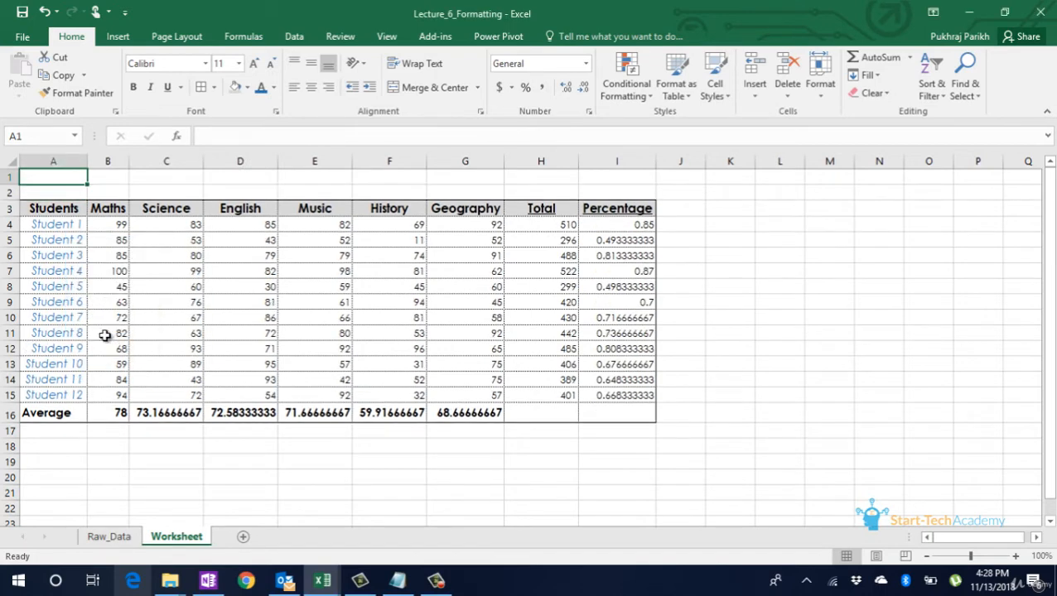
Insert an entire blank column before the Students column
left_click(38, 207)
right_click(39, 208)
left_click(117, 339)
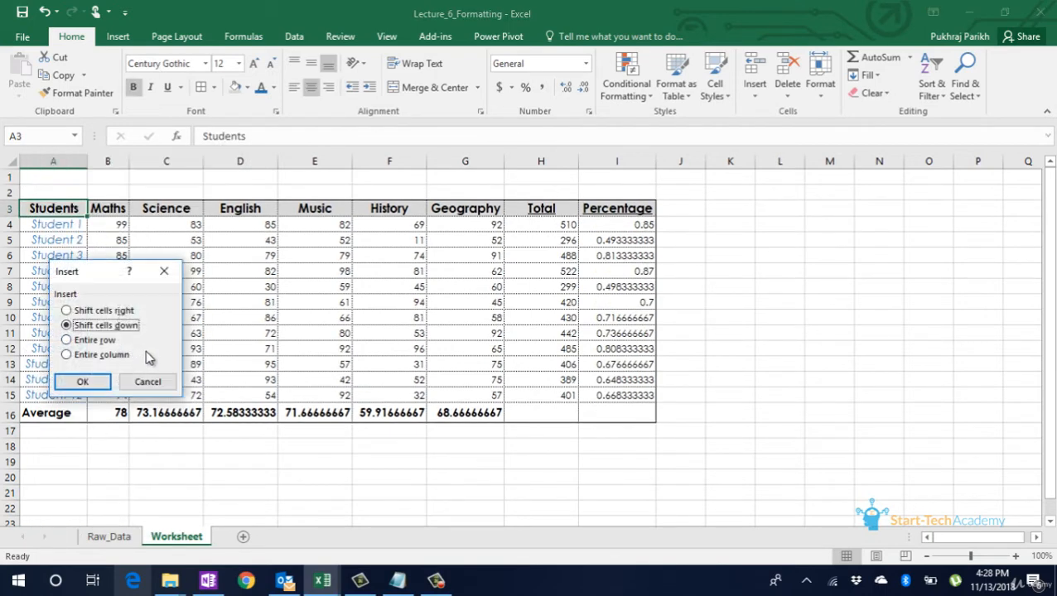
left_click(90, 354)
left_click(90, 380)
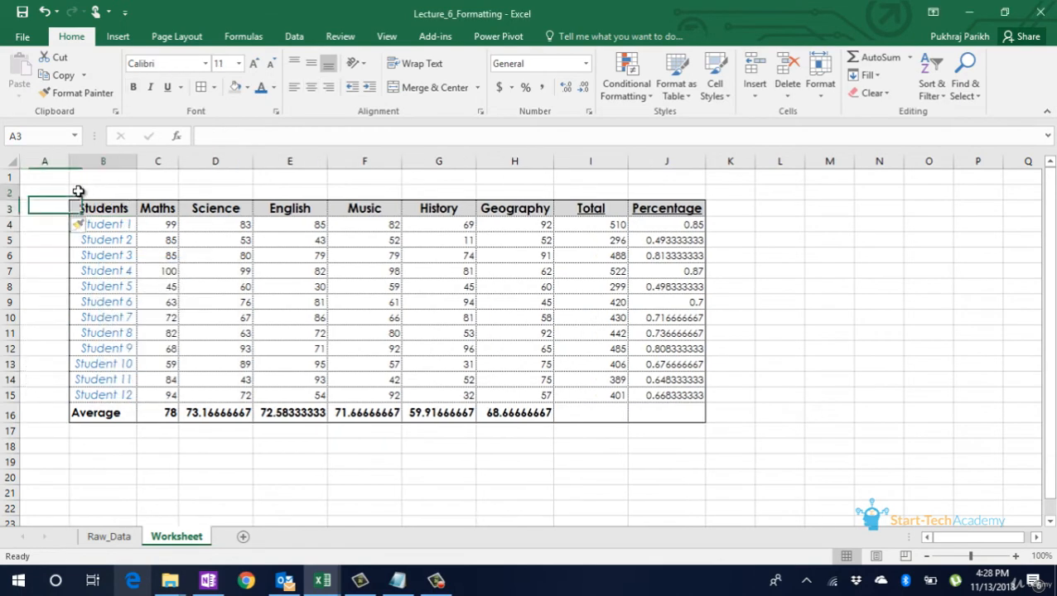
Insert an entire blank row at cell B2, and repeat the insertion twice more
right_click(78, 193)
left_click(132, 319)
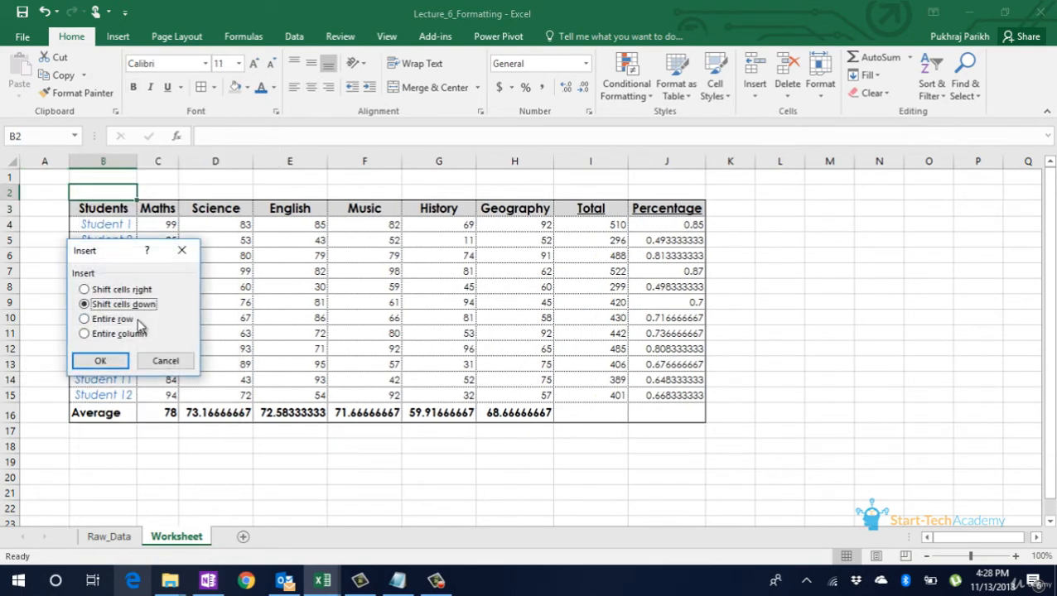
left_click(91, 320)
left_click(105, 363)
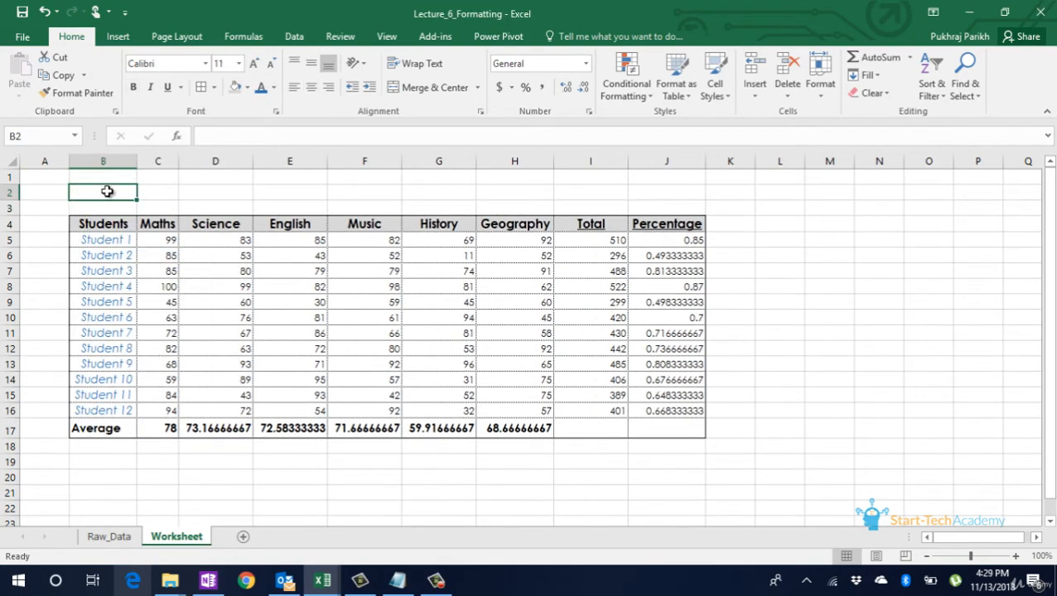
key("F4")
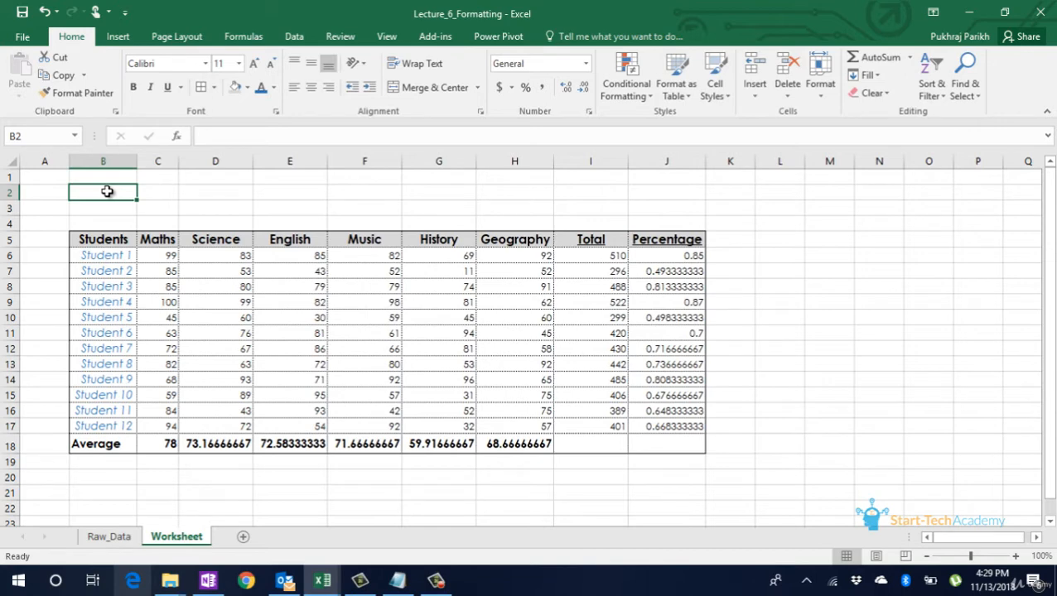
key("F4")
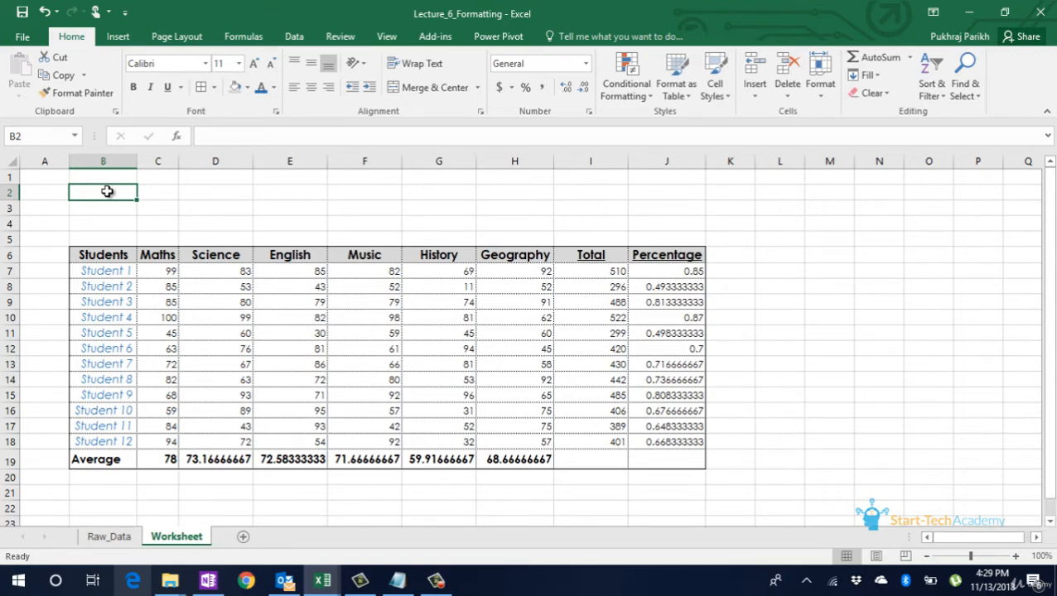
Delete the entire blank row 4 above the marks table
right_click(129, 225)
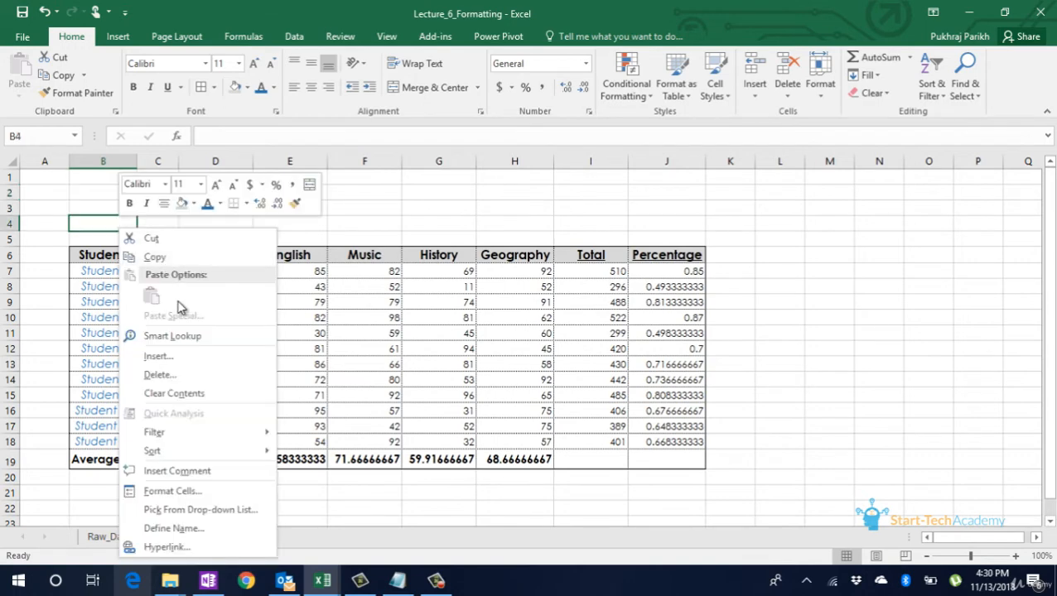
left_click(177, 373)
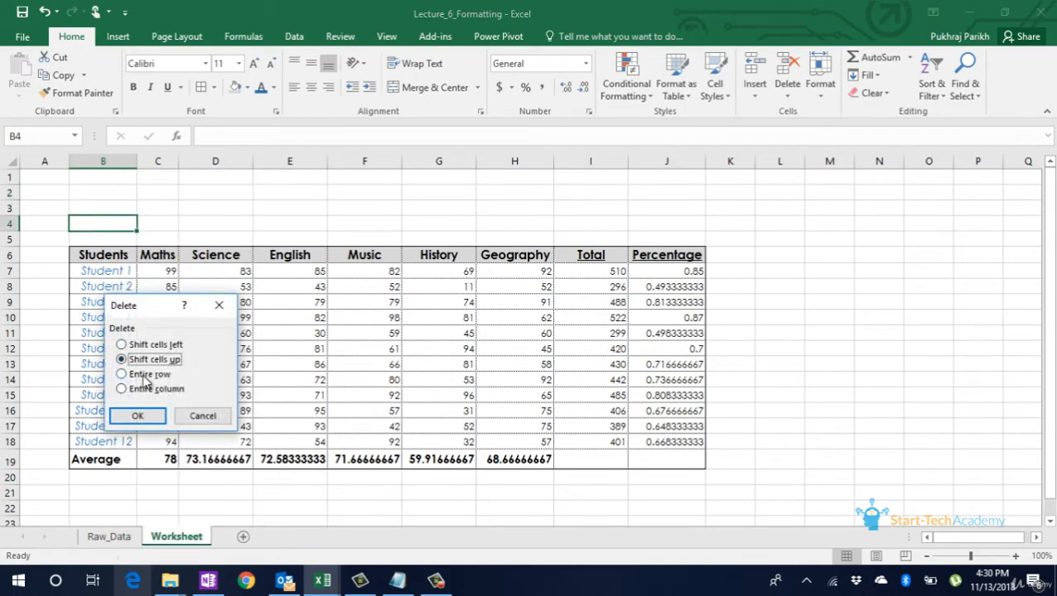
left_click(146, 375)
left_click(141, 414)
Enter the title "Data Formatting" in cell B2
left_click(126, 187)
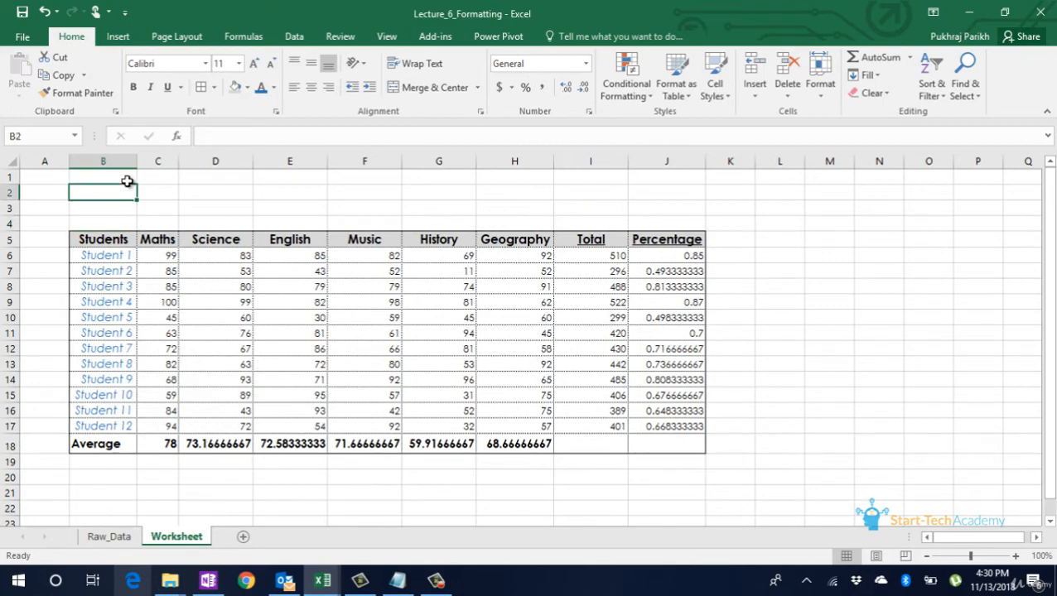
type("Data")
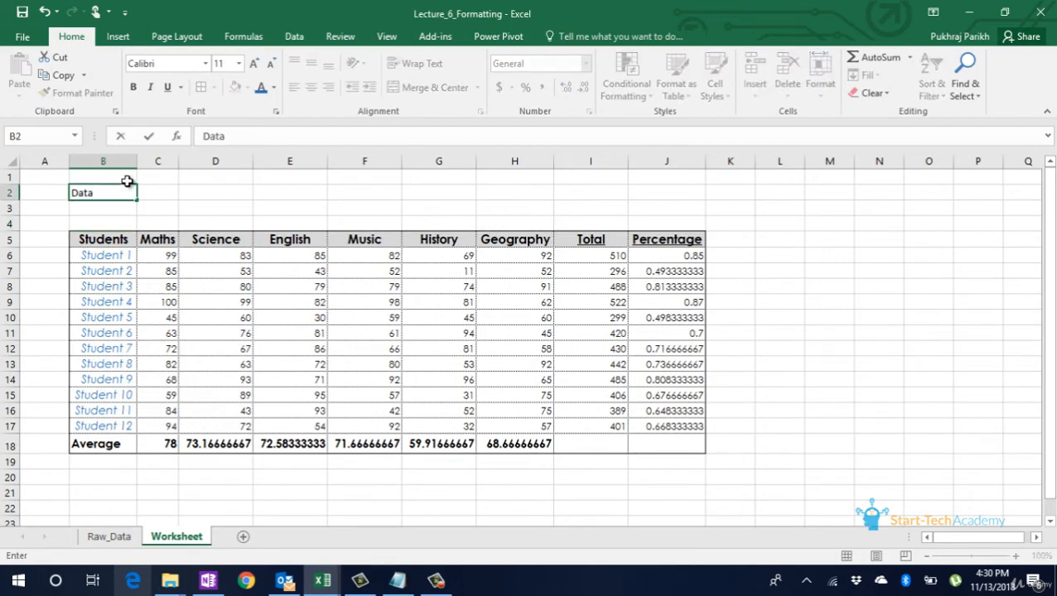
type(" Formatting")
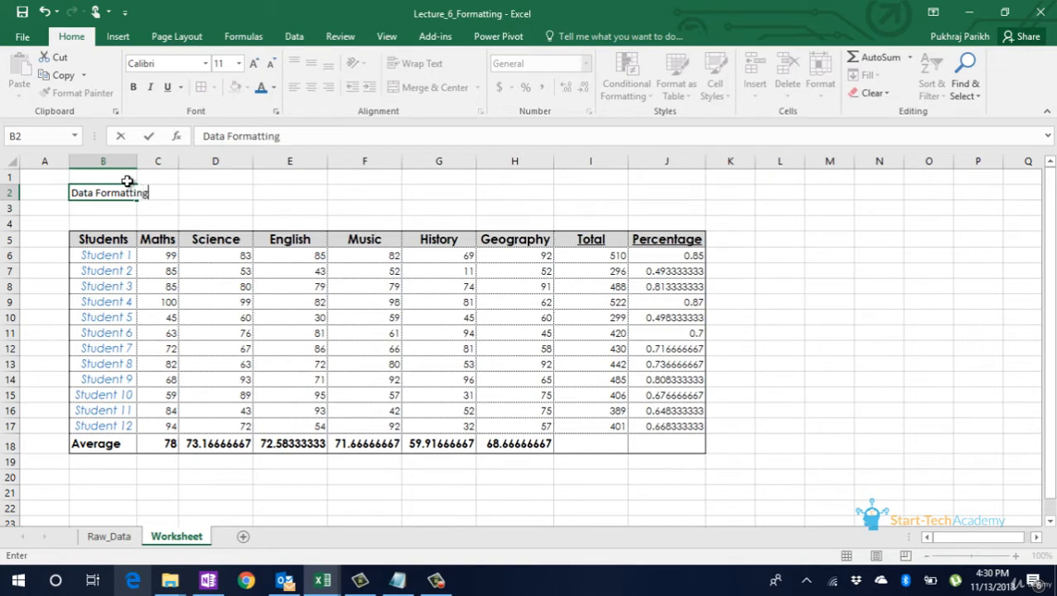
key("Tab")
key("Return")
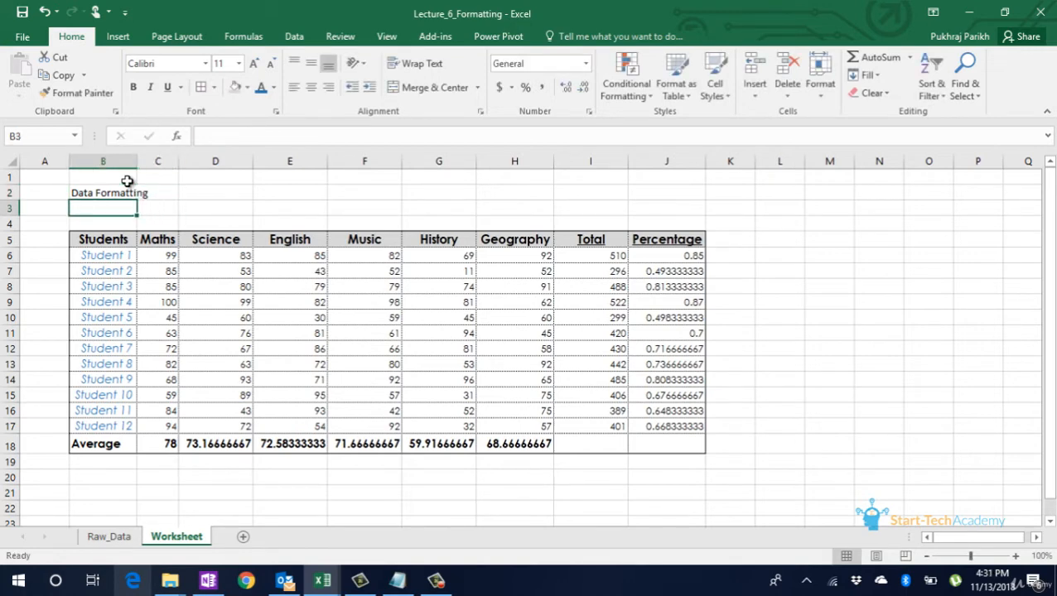
Enter the subtitle "Student Data of class 12th" in cell B3, and return to the title cell B2
type("Student")
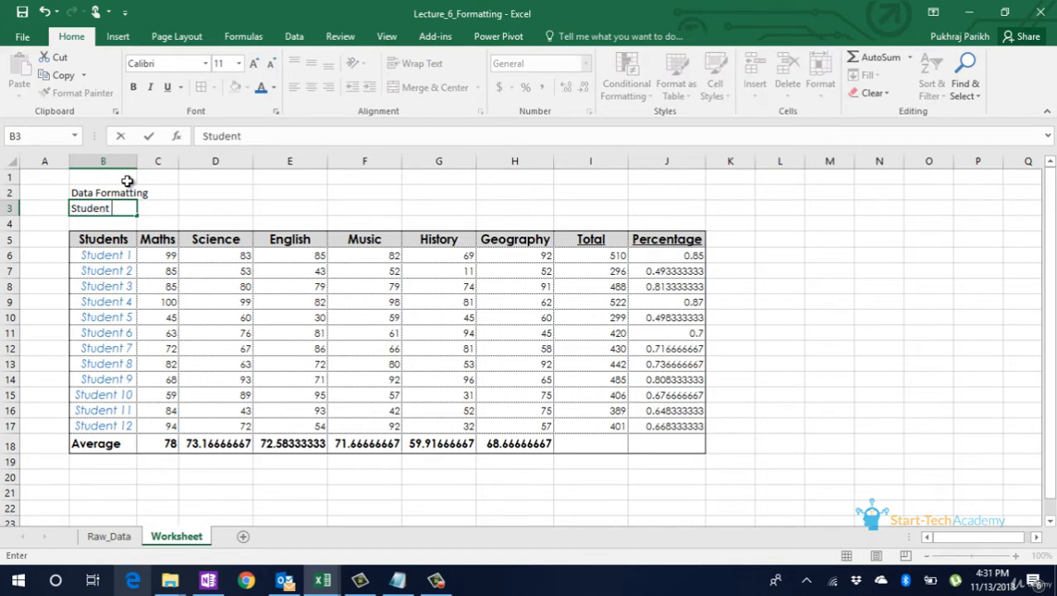
type(" Data of class 12")
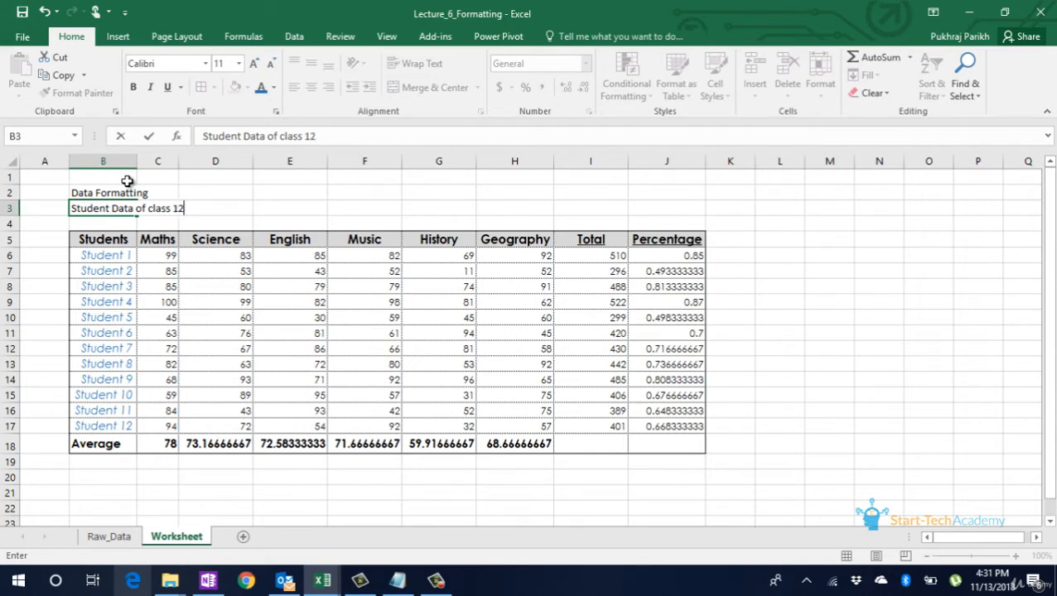
type("th")
key("Up")
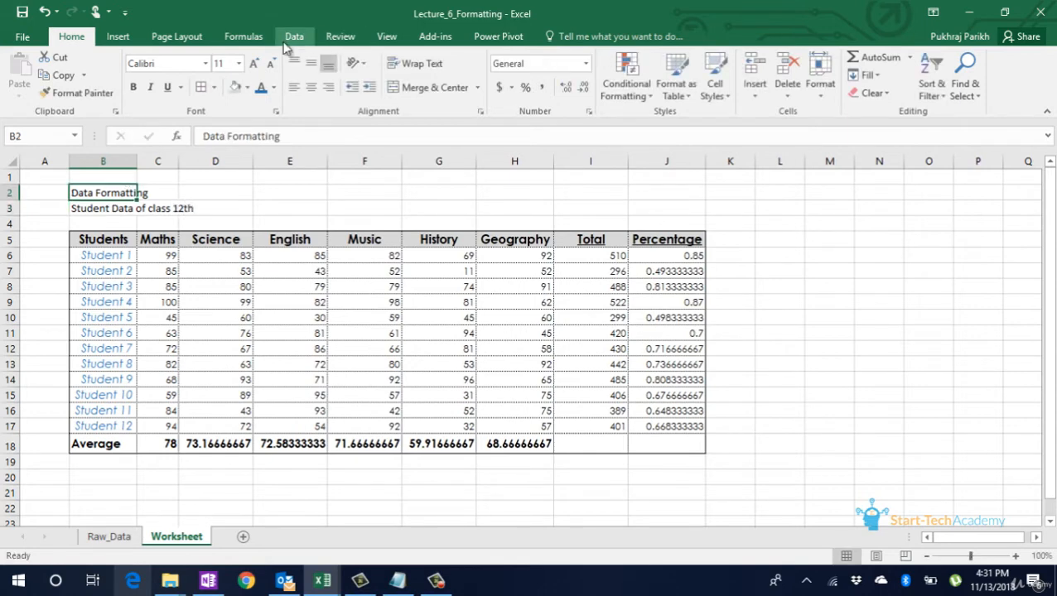
Format the title in cell B2 at size 14, bold, with a blue font colour
left_click(255, 64)
left_click(254, 64)
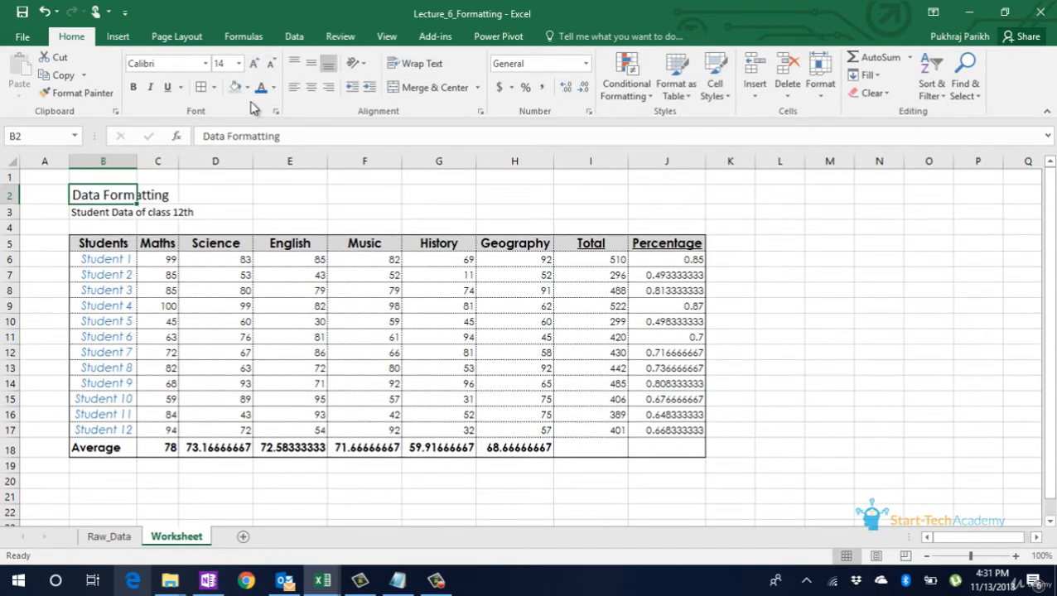
left_click(133, 87)
left_click(261, 87)
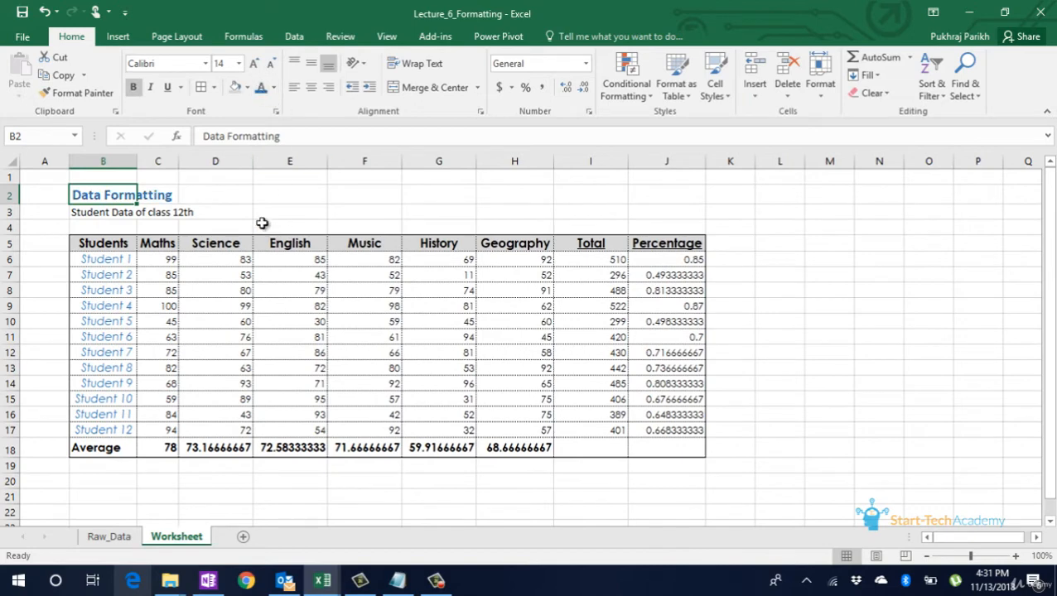
Reduce the subtitle in cell B3 to font size 10 and wrap its text within the cell
left_click(114, 211)
left_click(270, 65)
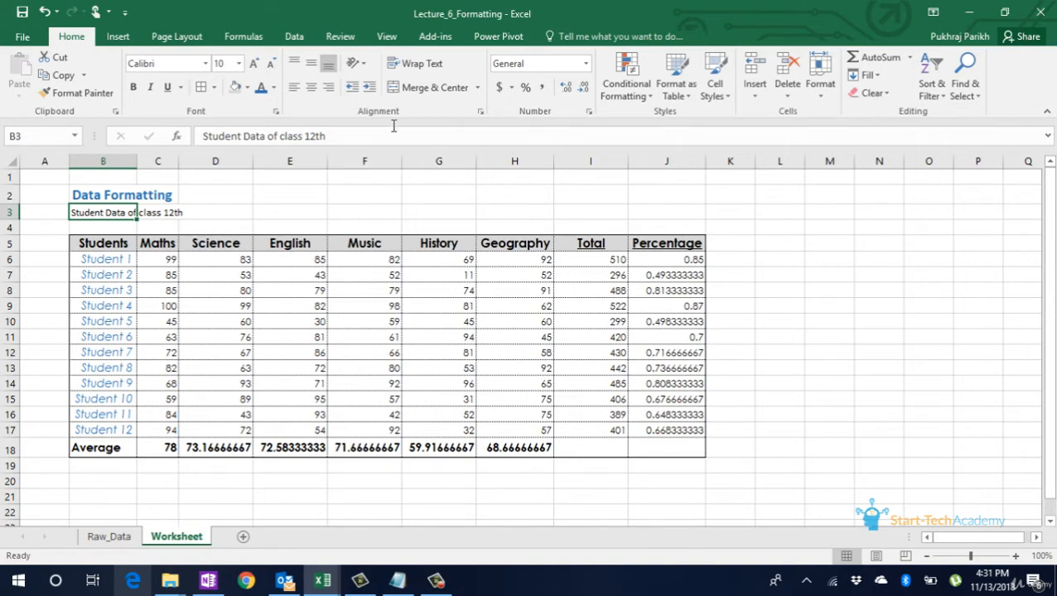
left_click(412, 66)
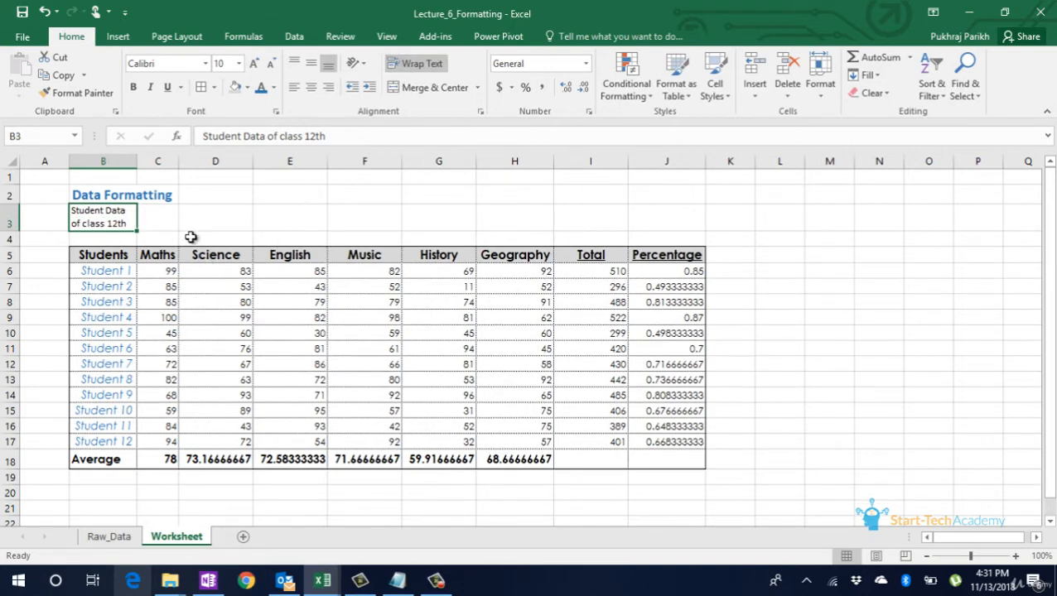
left_click(343, 139)
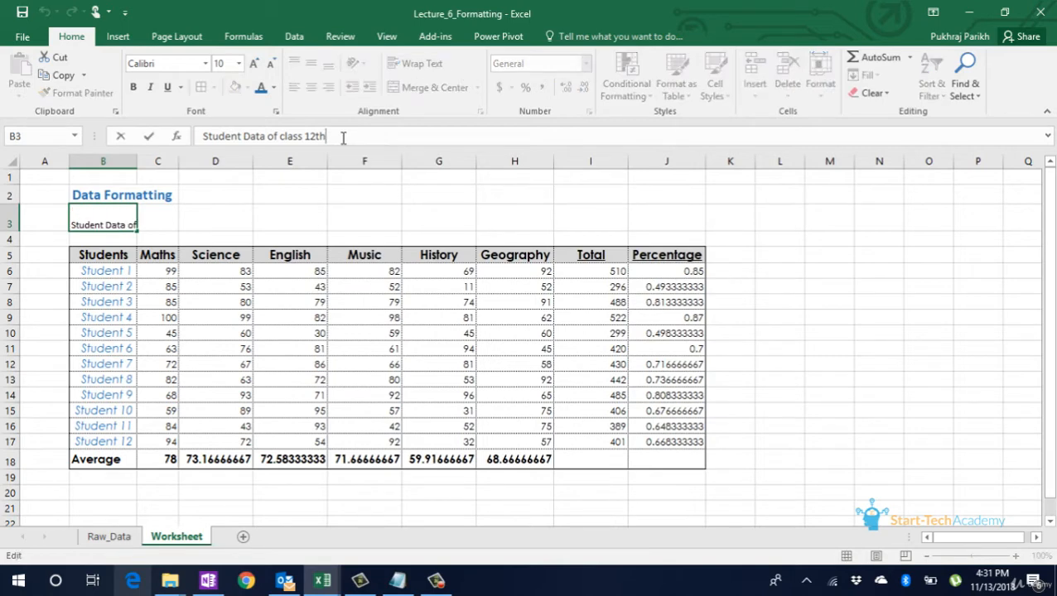
left_click(290, 211)
key("ctrl+z")
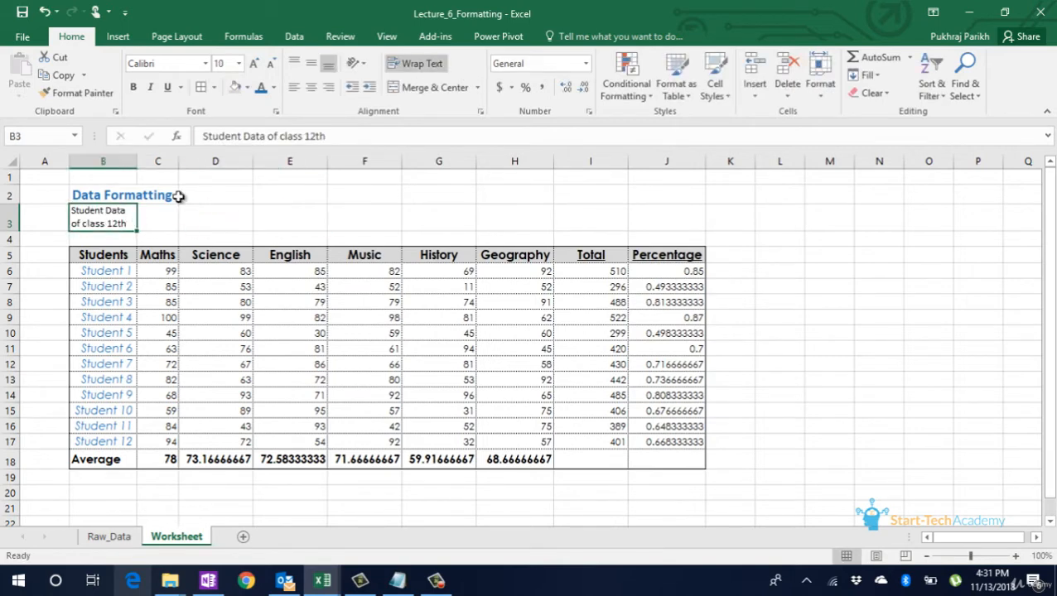
Extend the subtitle in cell B3 to read "Student Data of class 12th and class 10th"
left_click(339, 131)
type("and cl")
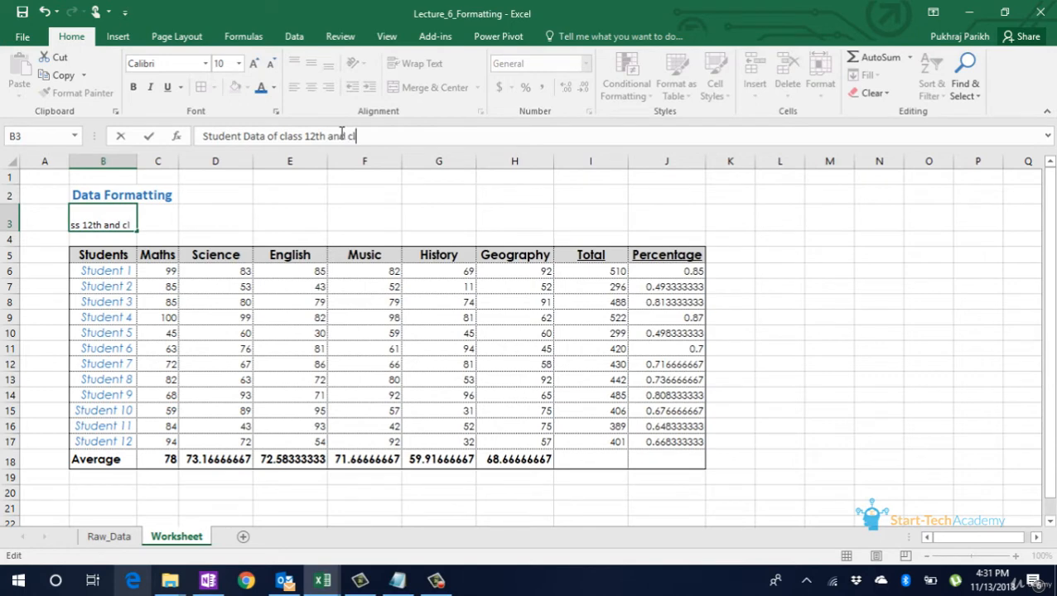
type("ass 10th")
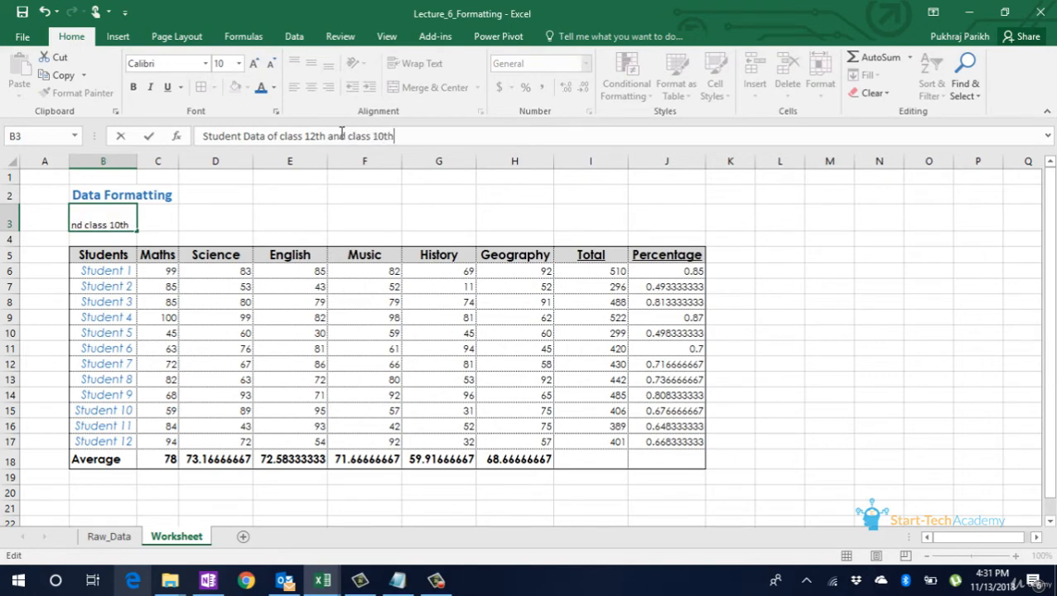
key("Return")
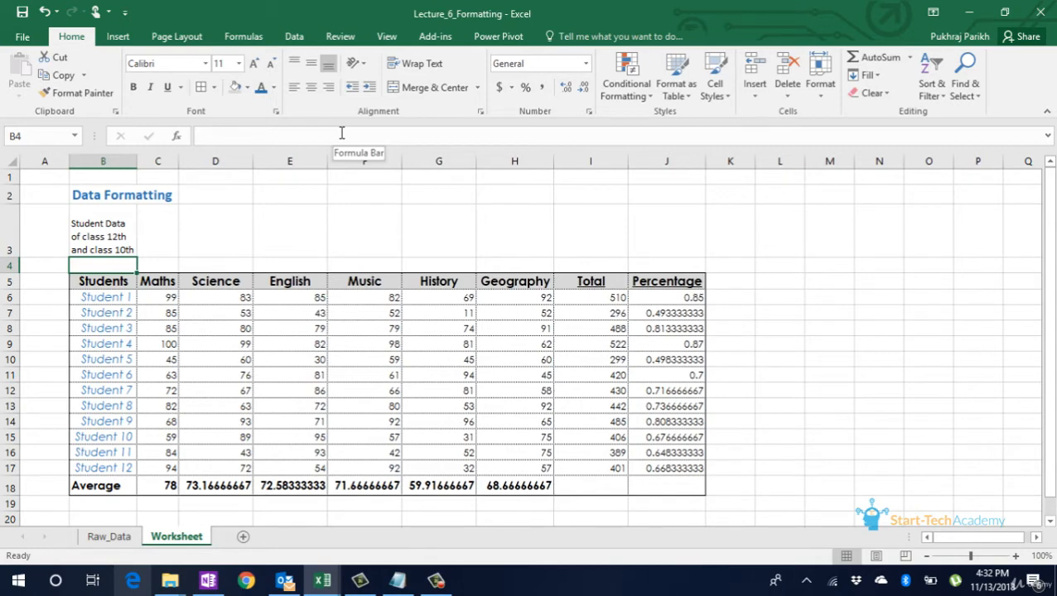
Turn off text wrapping for the subtitle in cell B3
key("Up")
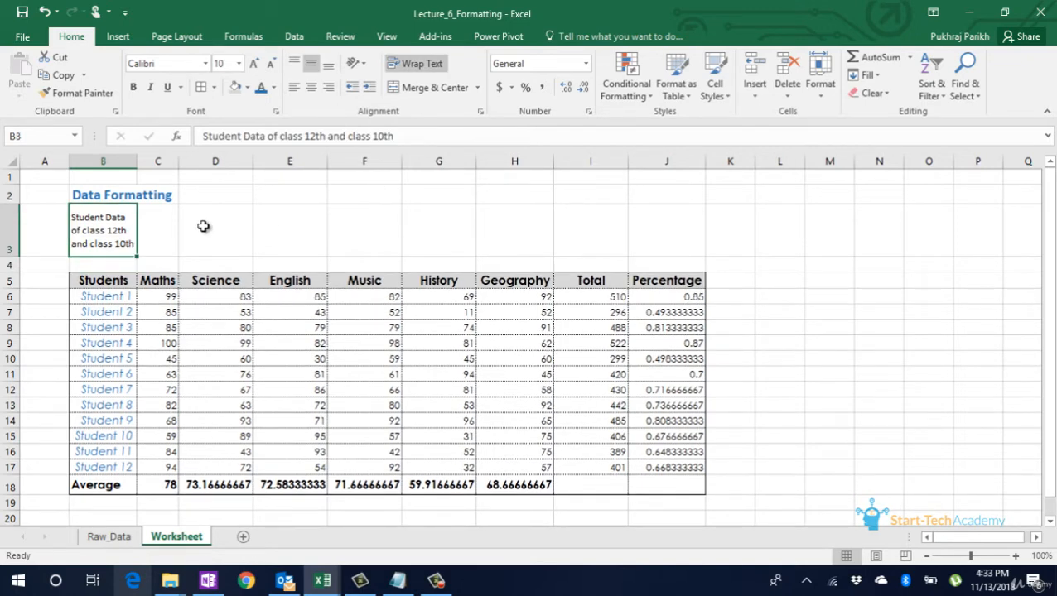
left_click(421, 68)
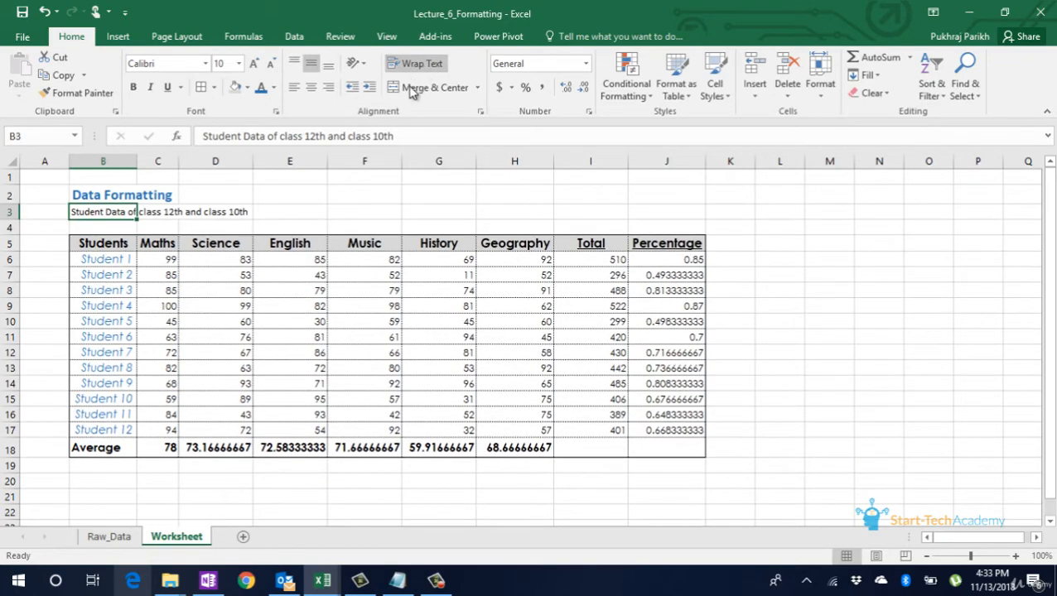
left_click(285, 212)
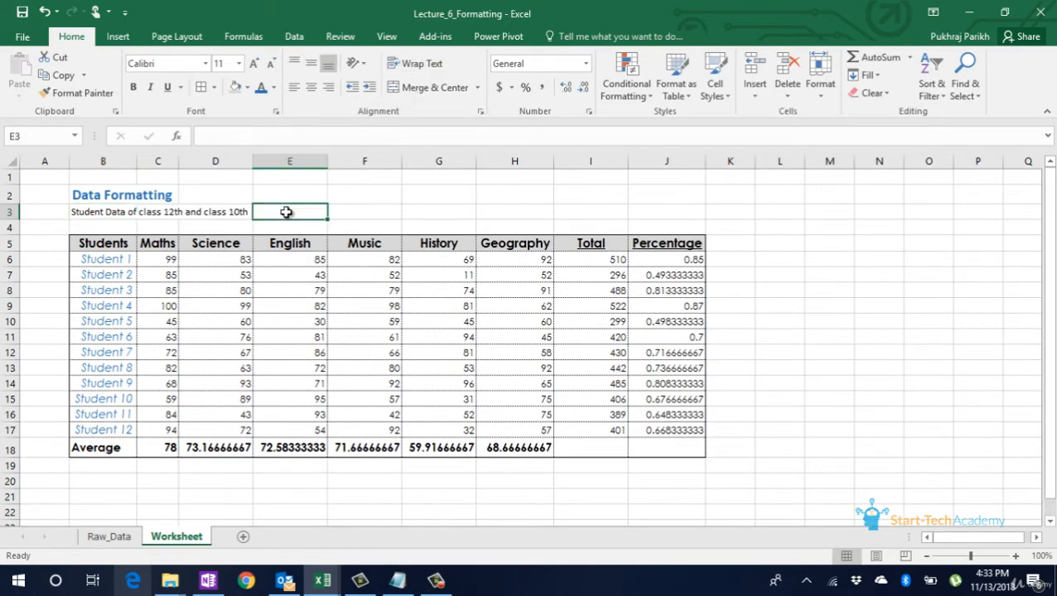
Merge cells B3 to J3 across the table's width and left-align the subtitle in the merged cell
left_click(98, 215)
left_click_drag(99, 215, 647, 214)
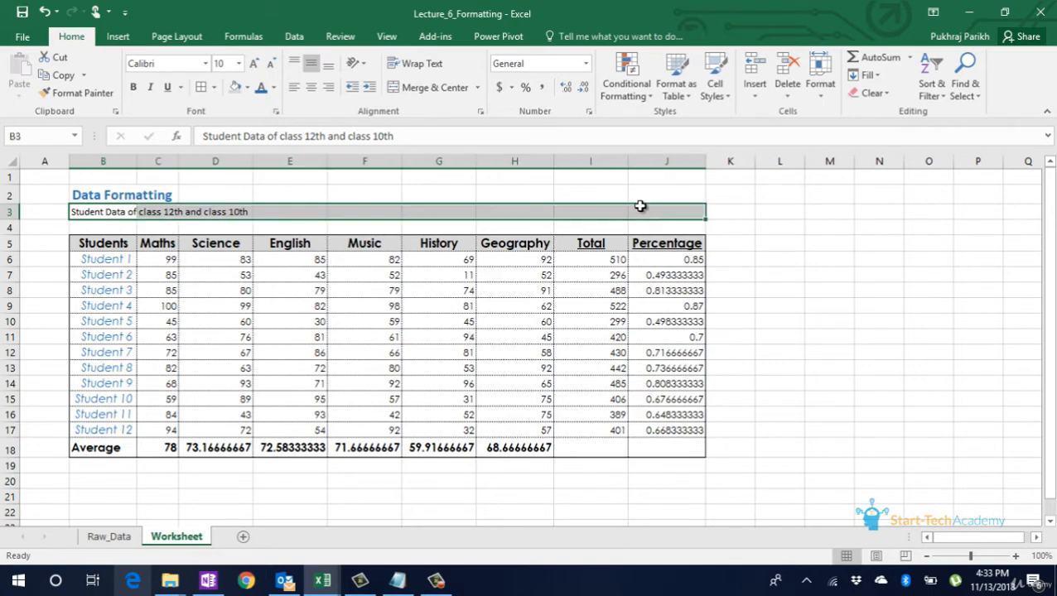
left_click(478, 88)
left_click(478, 87)
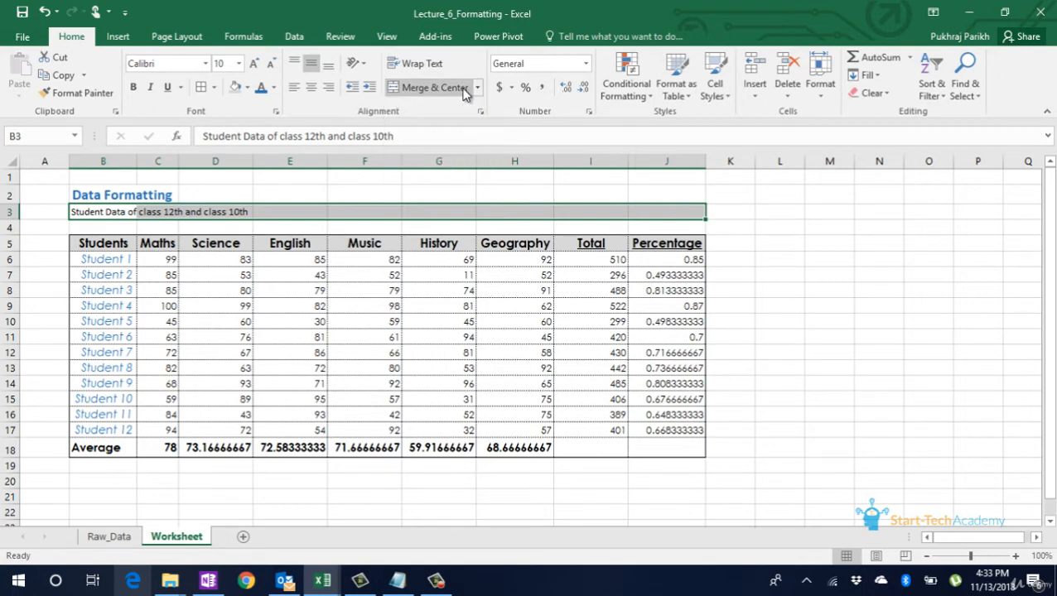
left_click(461, 88)
left_click(298, 87)
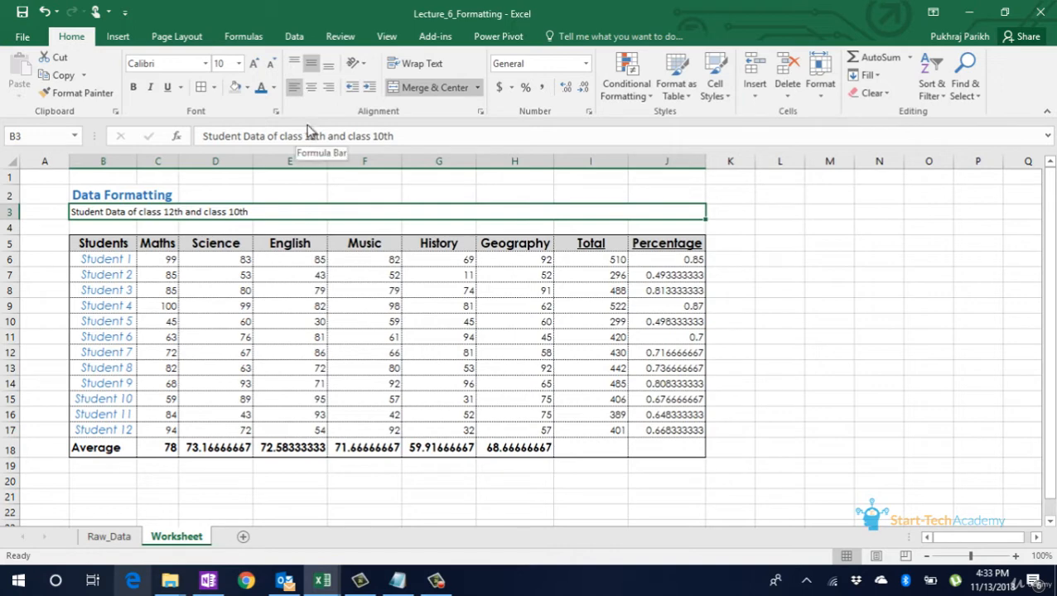
left_click(317, 192)
left_click(293, 207)
left_click(292, 193)
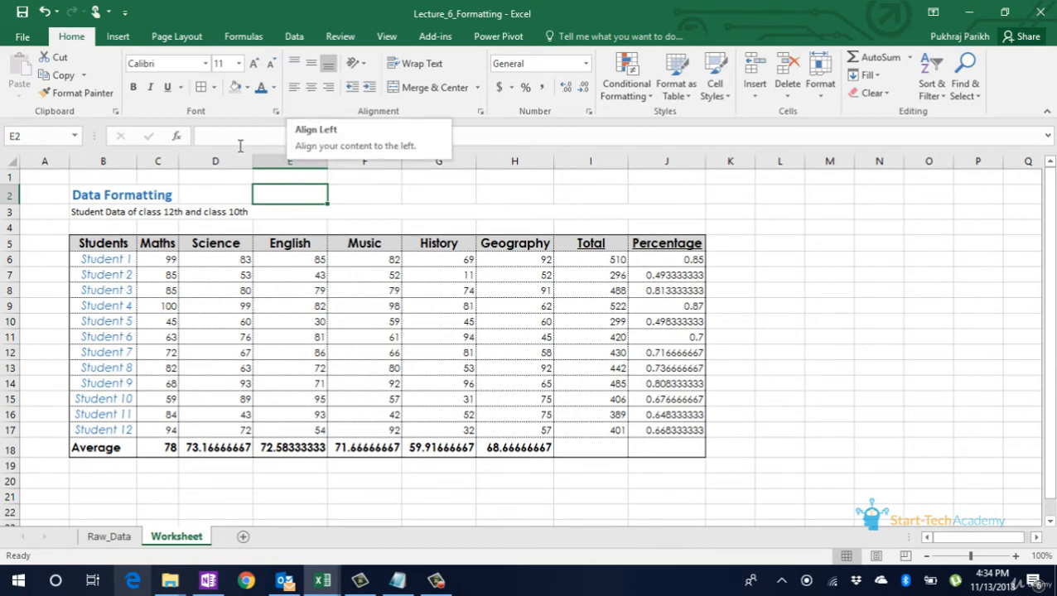
left_click(106, 211)
left_click_drag(112, 195, 169, 196)
Format the students' values in the Percentage column, J6 to J17, as percentages without decimals
left_click_drag(667, 260, 667, 429)
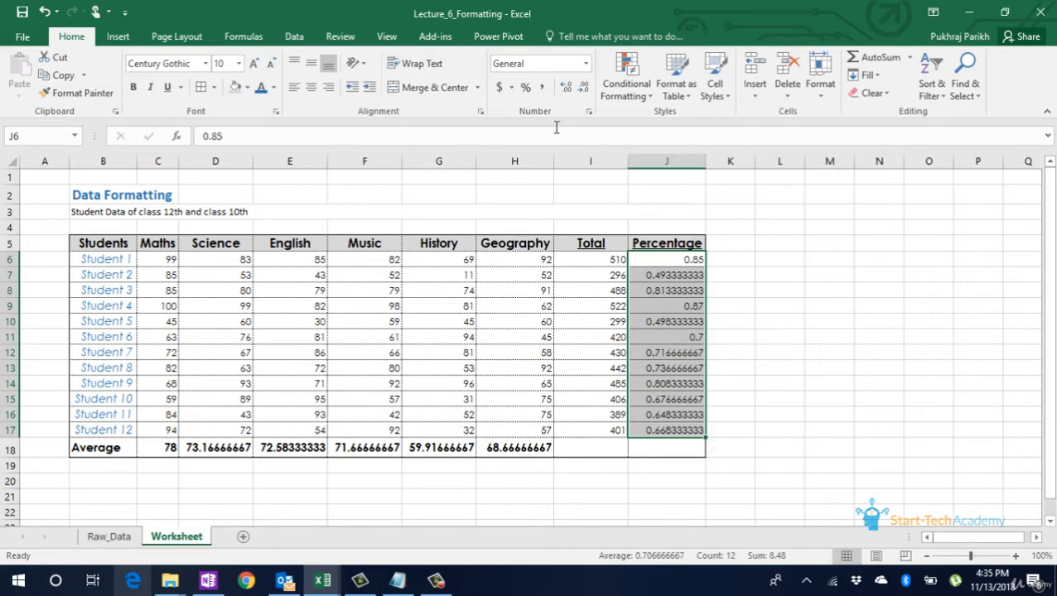
left_click(525, 88)
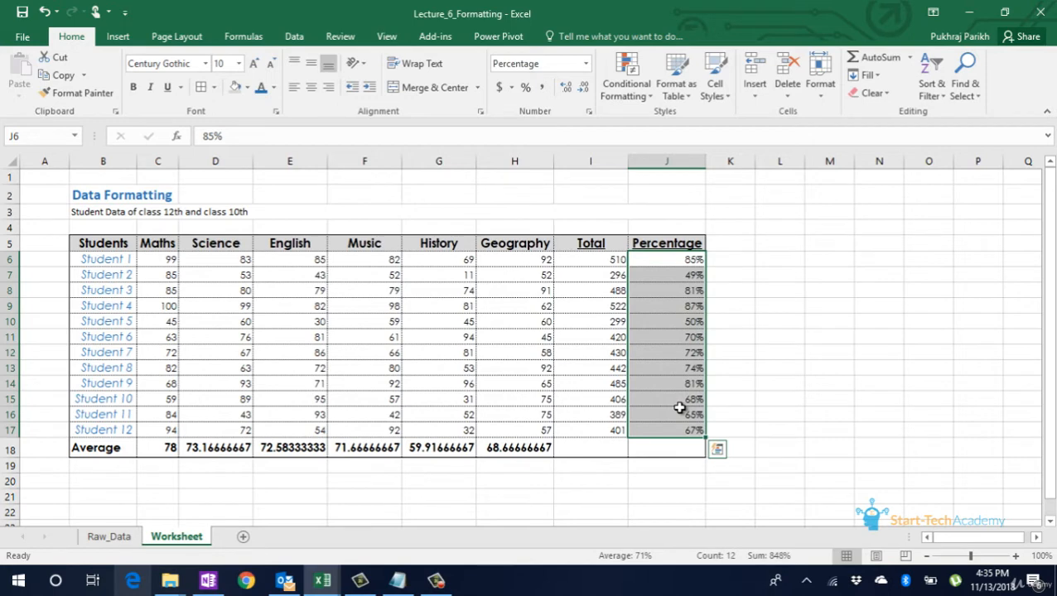
left_click(679, 408)
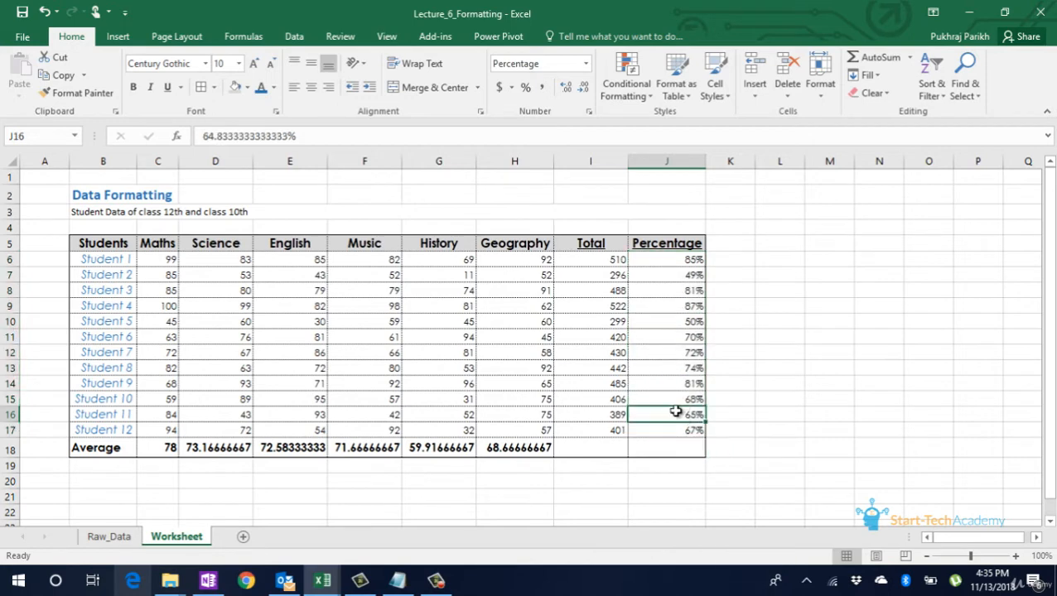
Reduce the subject averages in C18 to H18 to one decimal place
left_click(264, 448)
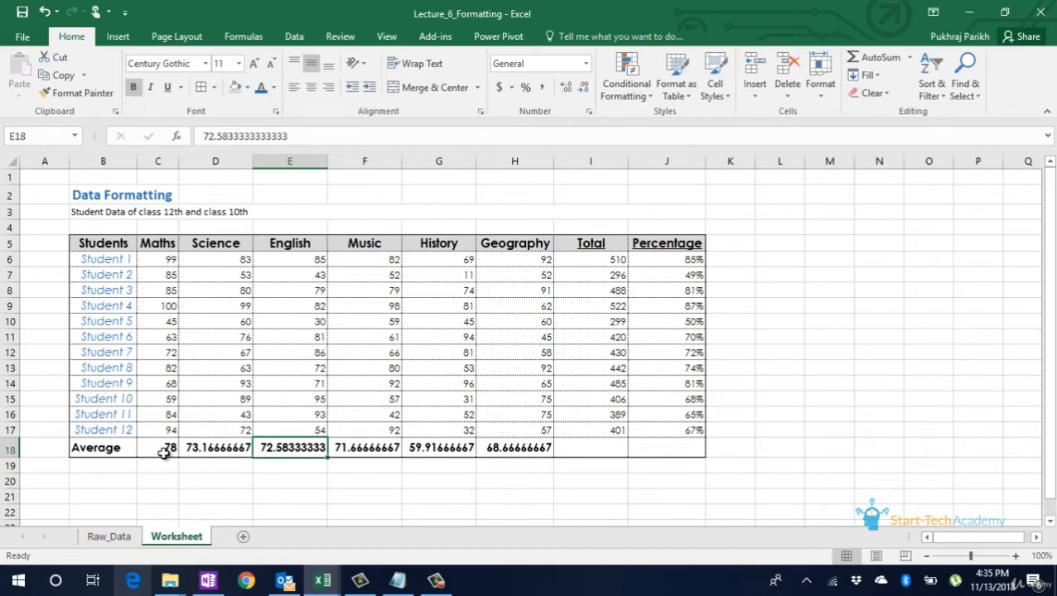
left_click_drag(164, 453, 480, 444)
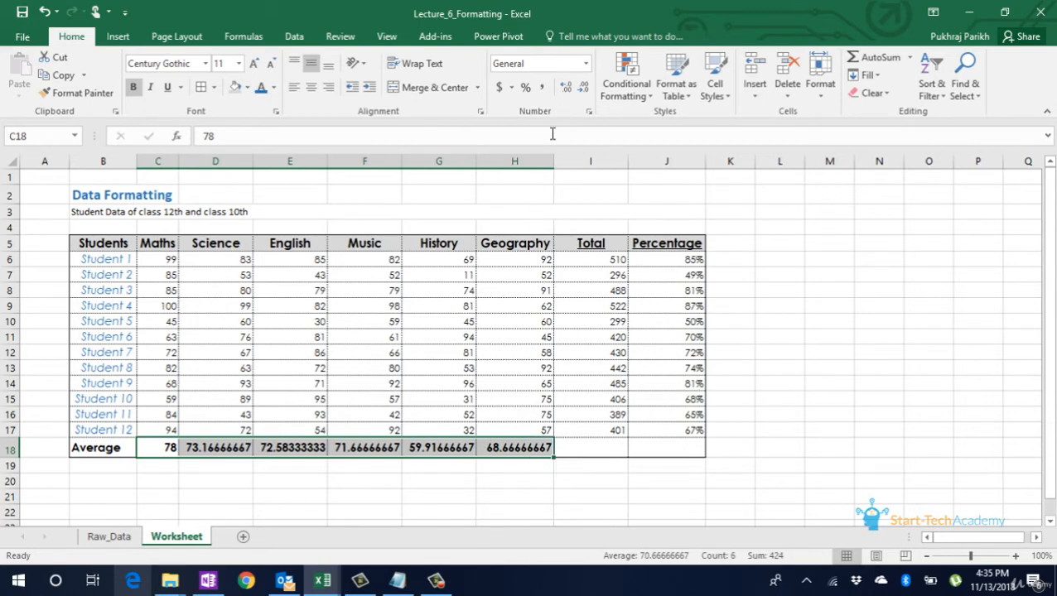
left_click(582, 88)
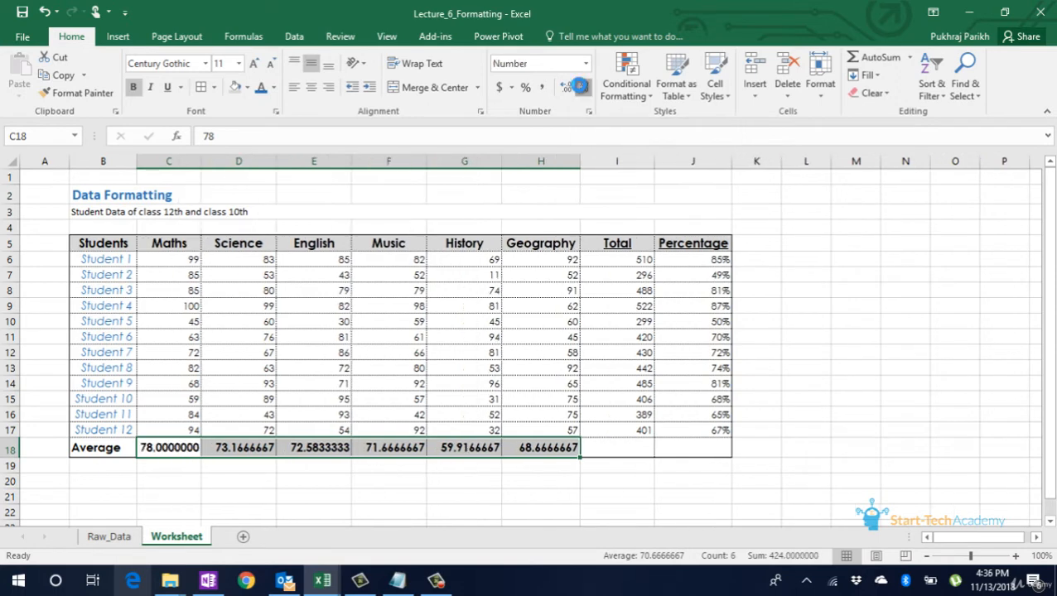
left_click(581, 88)
left_click(581, 88)
left_click(582, 88)
left_click(581, 87)
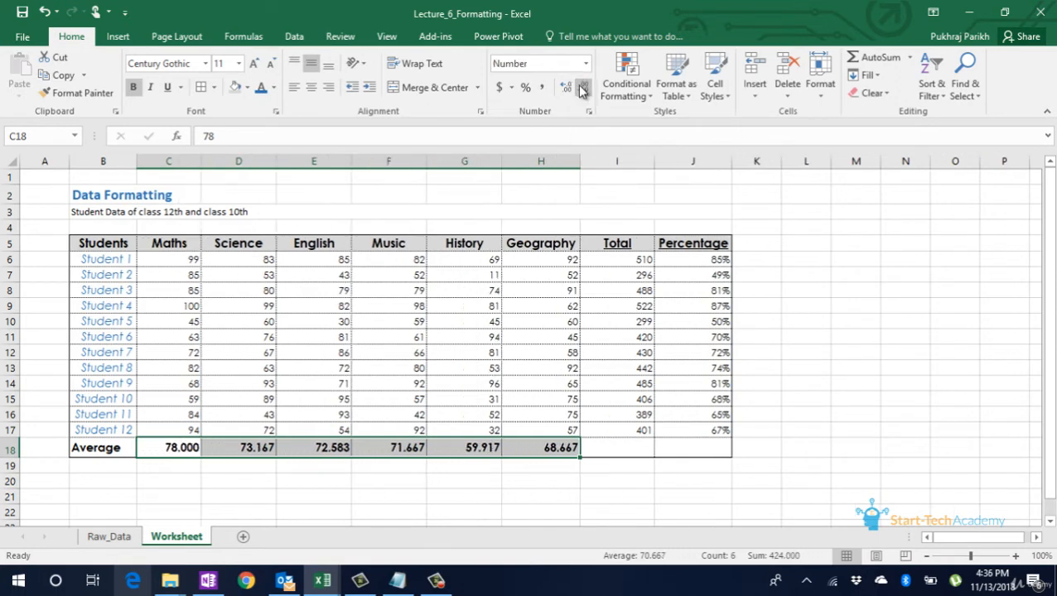
left_click(581, 88)
left_click(582, 88)
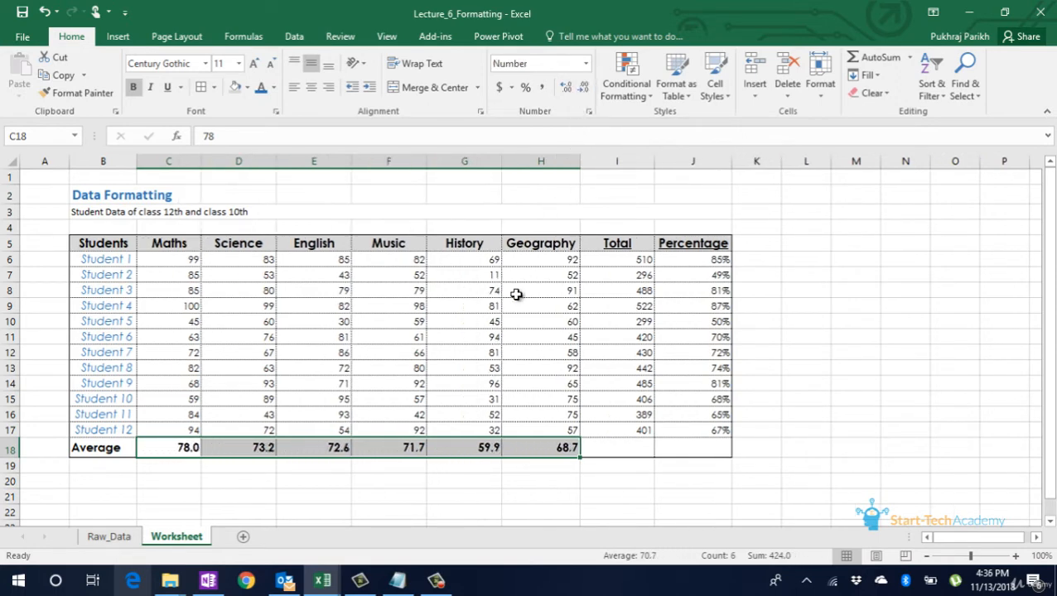
left_click(384, 481)
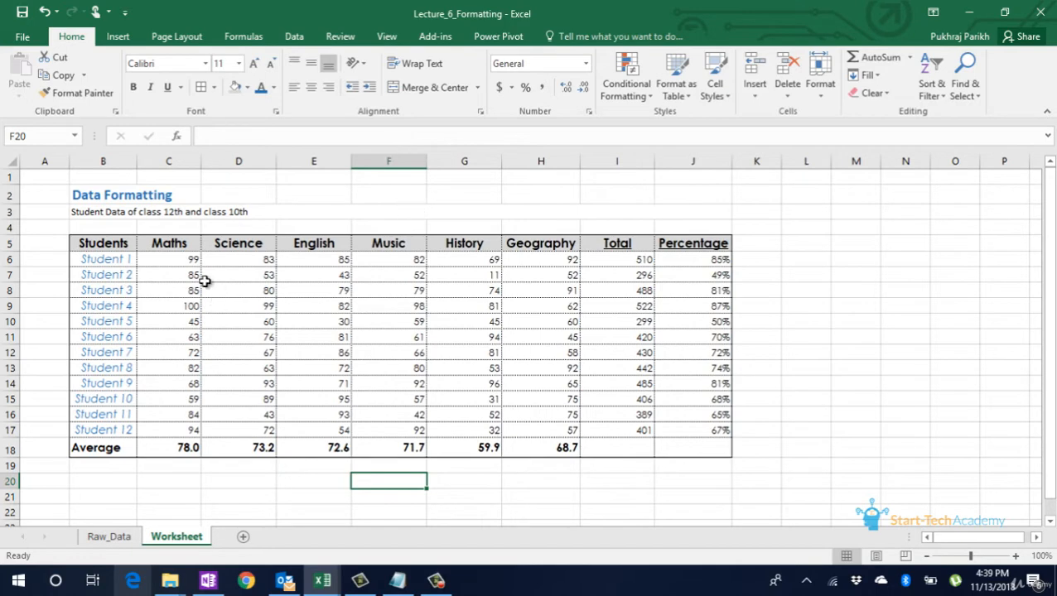
Add a Less Than conditional format to the marks in C6 to H17, giving values below 35 Light Red Fill with Dark Red Text
left_click(164, 259)
key("shift+Right")
key("shift+Right")
key("shift+Right")
key("shift+Right")
key("shift+Right")
key("shift+Right")
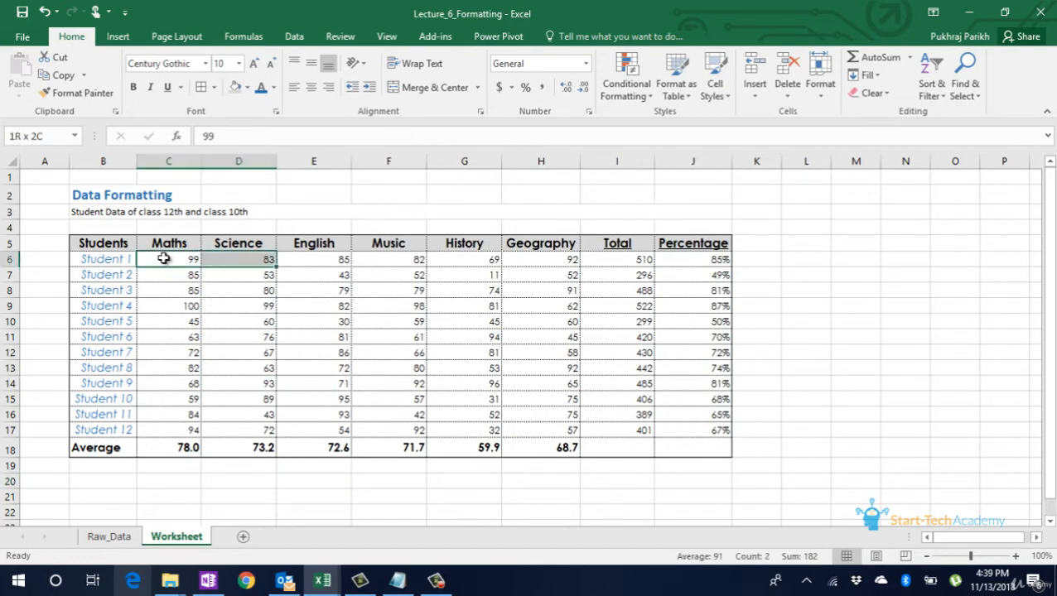
key("shift+Left")
key("shift+Down")
key("shift+Down")
key("shift+Down")
key("shift+Down")
key("shift+Down")
key("shift+Down")
key("shift+Down")
key("shift+Down")
key("shift+Down")
scroll(164, 259, "down", 1)
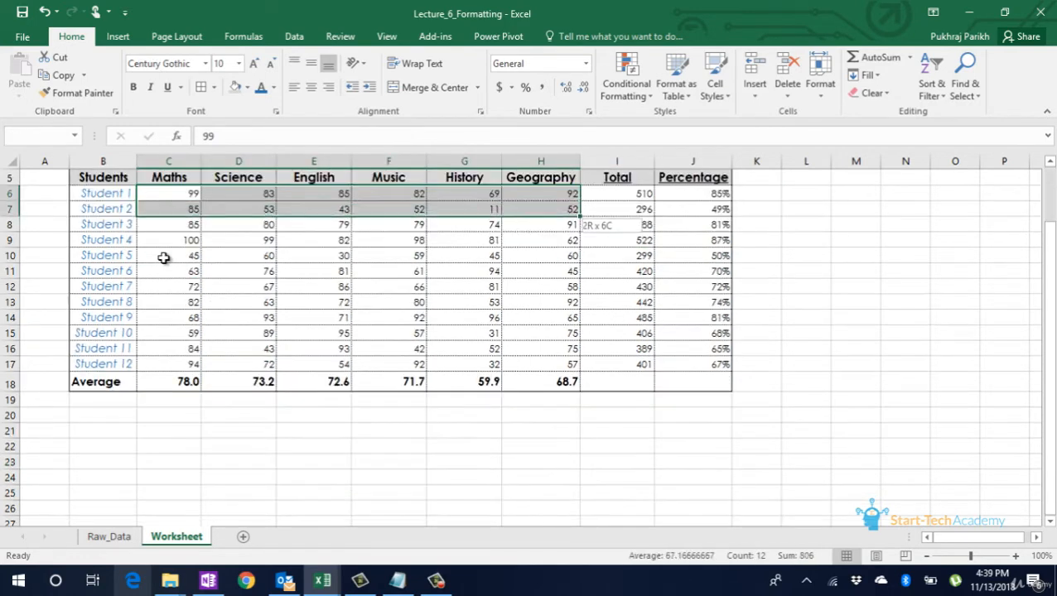
key("shift+Down")
key("shift+Down")
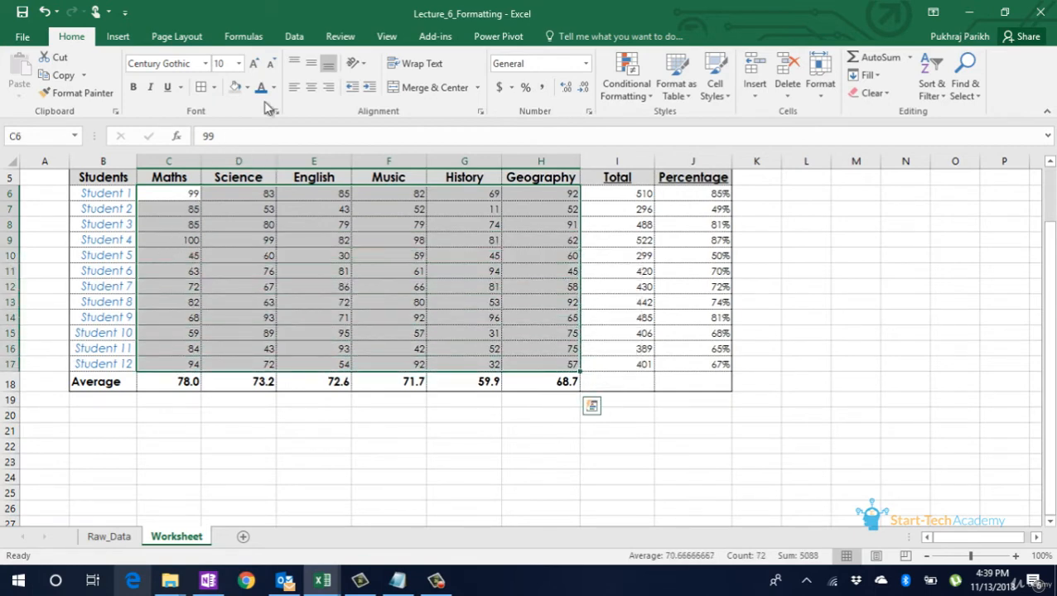
left_click(629, 102)
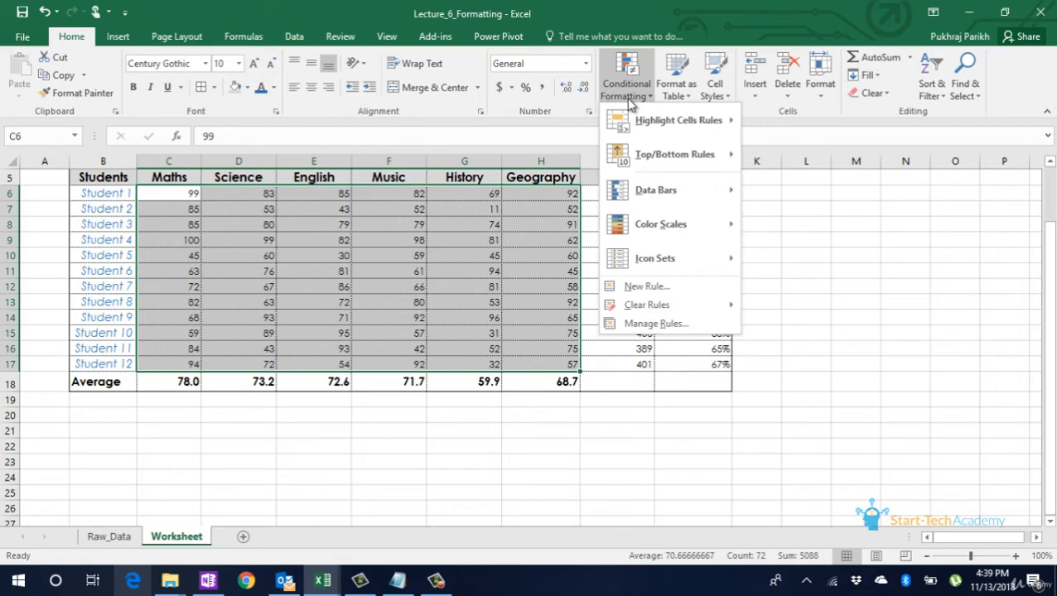
mouse_move(701, 133)
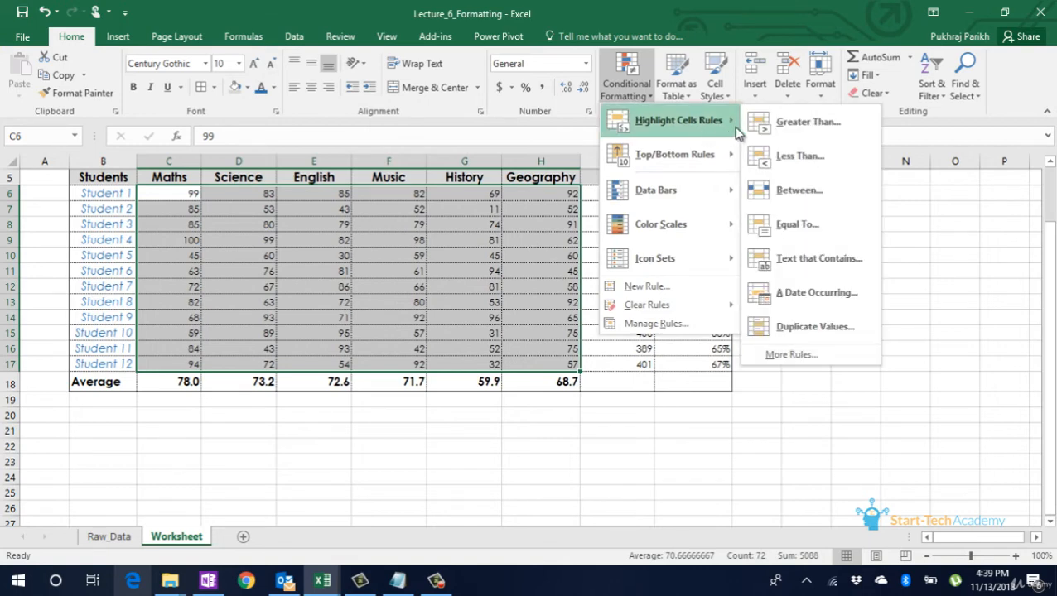
left_click(805, 159)
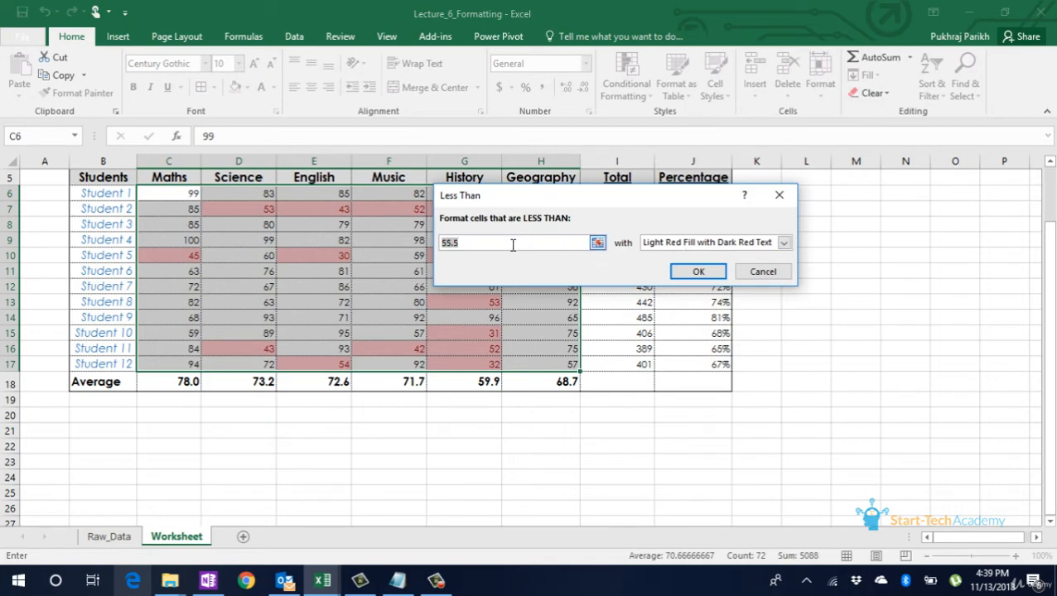
type("35")
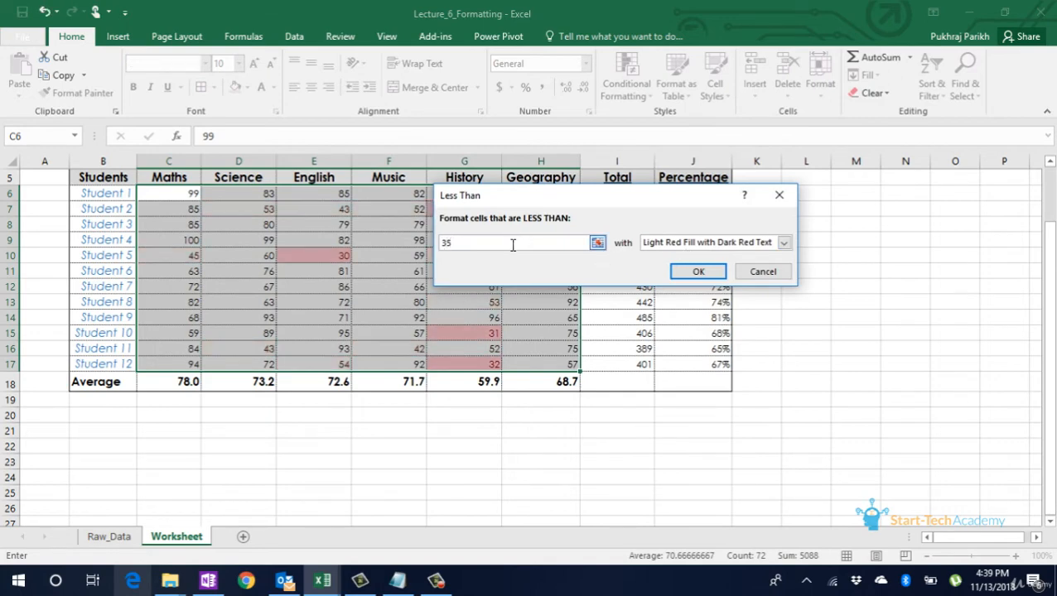
left_click(784, 242)
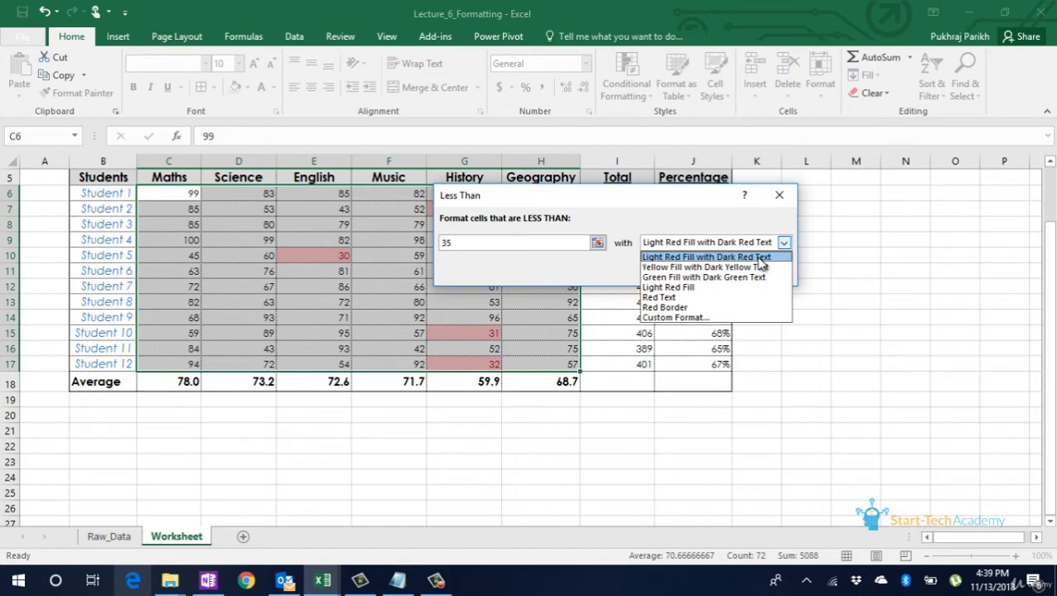
left_click(760, 259)
left_click(699, 271)
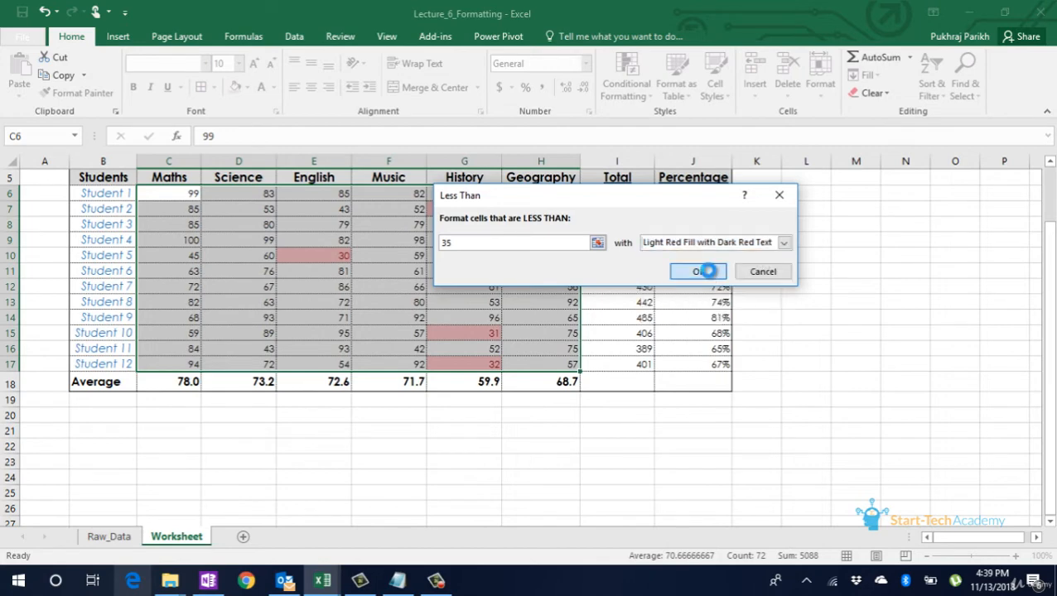
left_click(511, 286)
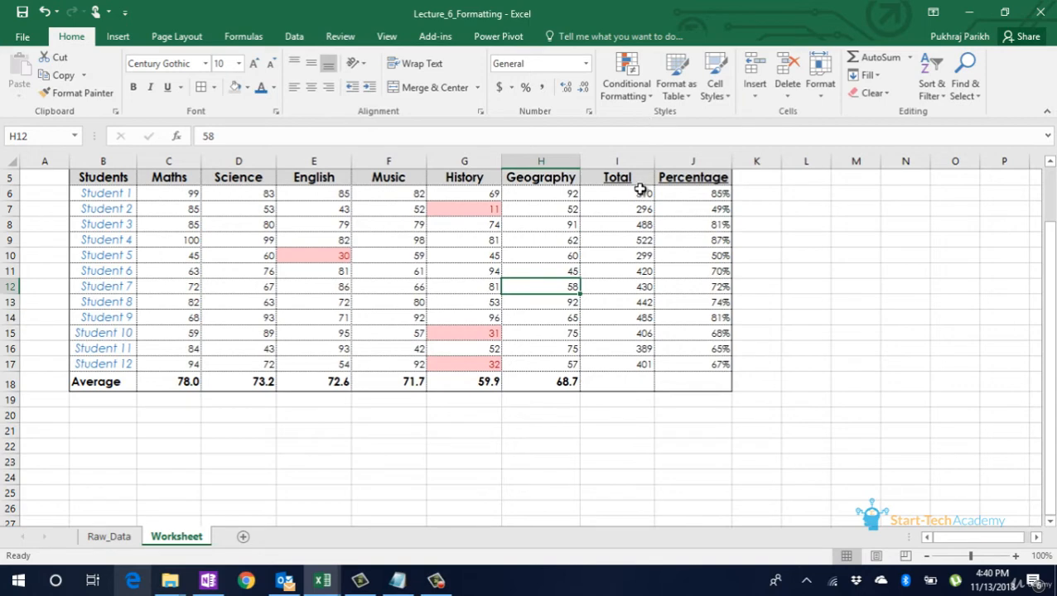
Add a Top 10% conditional format to the totals in I6 to I17, giving the top 15% Green Fill with Dark Green Text
left_click_drag(639, 192, 639, 358)
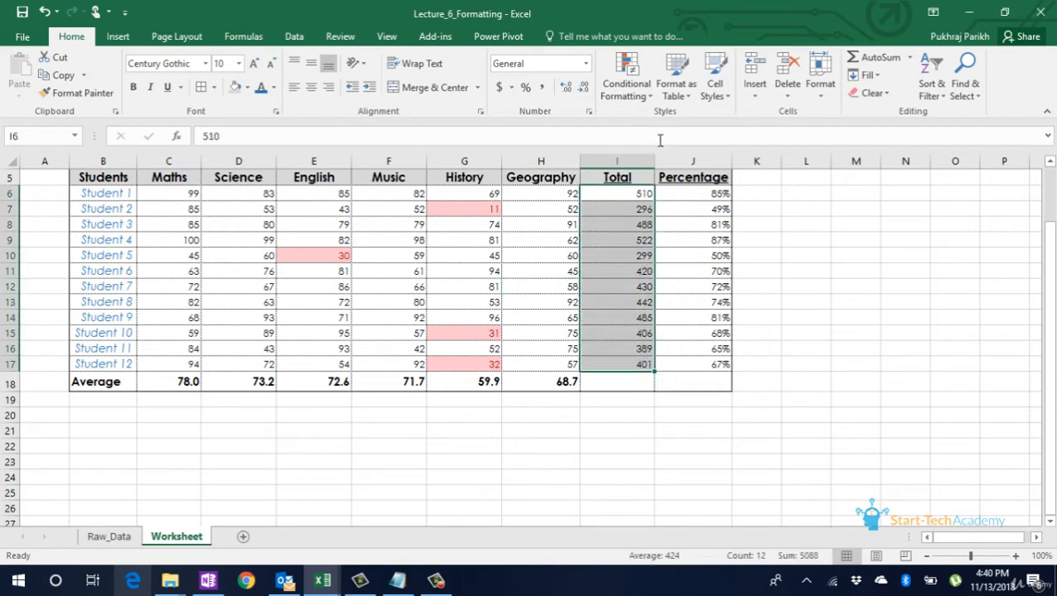
left_click(646, 98)
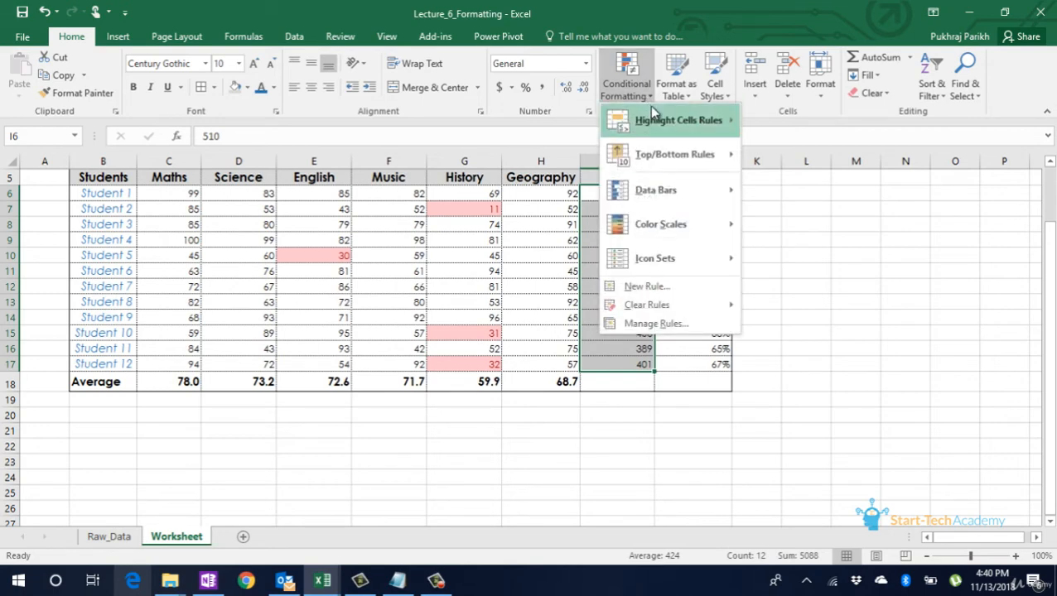
mouse_move(662, 124)
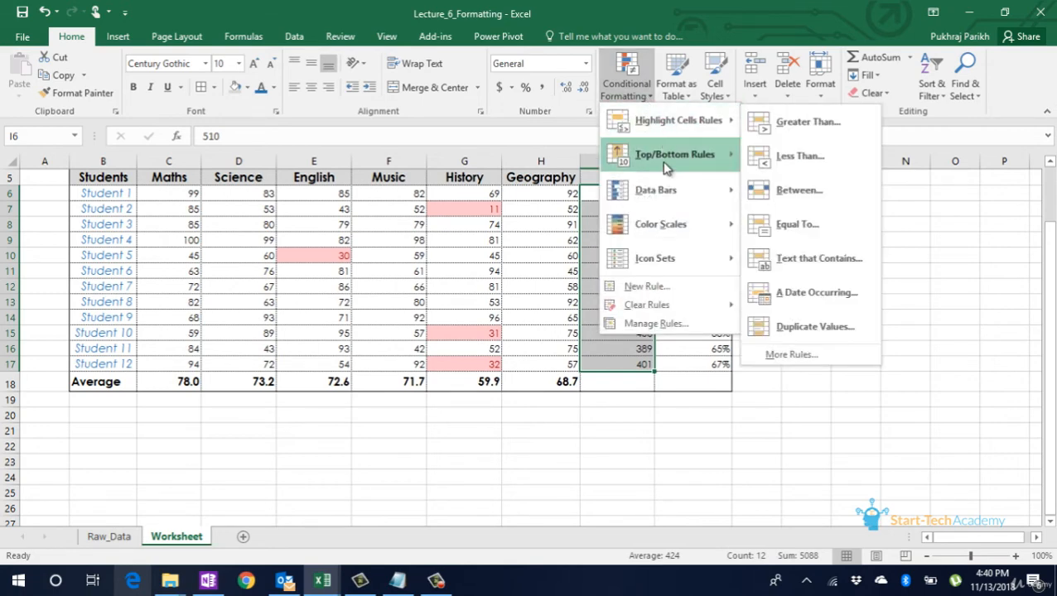
mouse_move(665, 184)
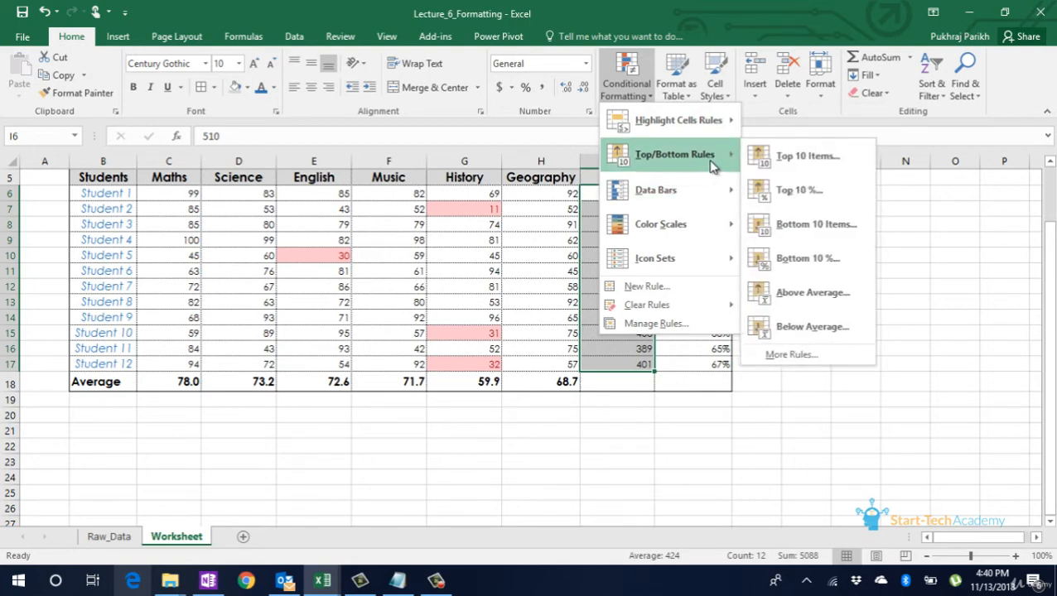
left_click(808, 192)
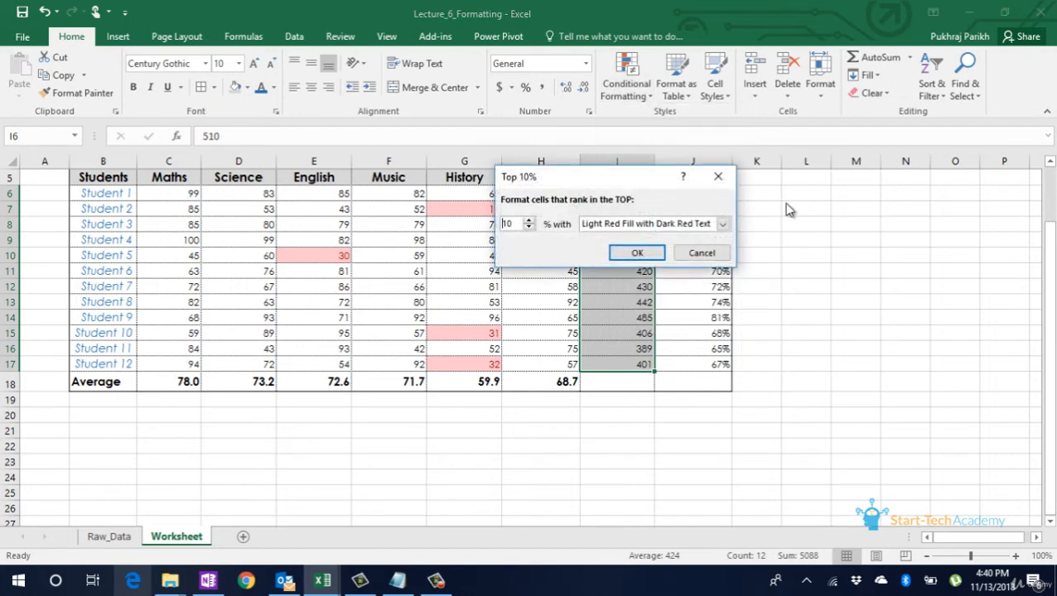
left_click(722, 223)
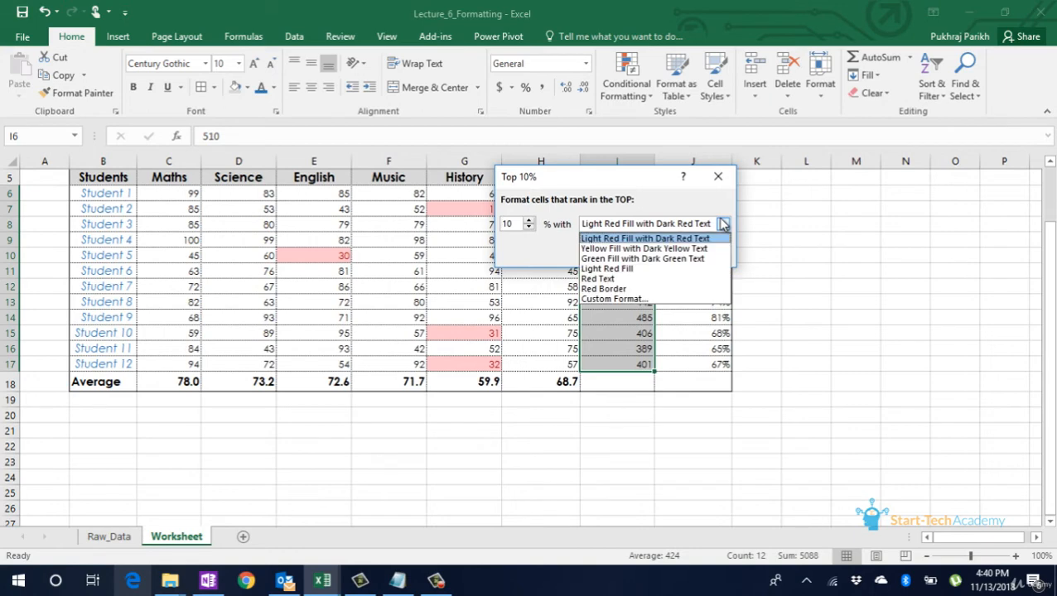
left_click(698, 260)
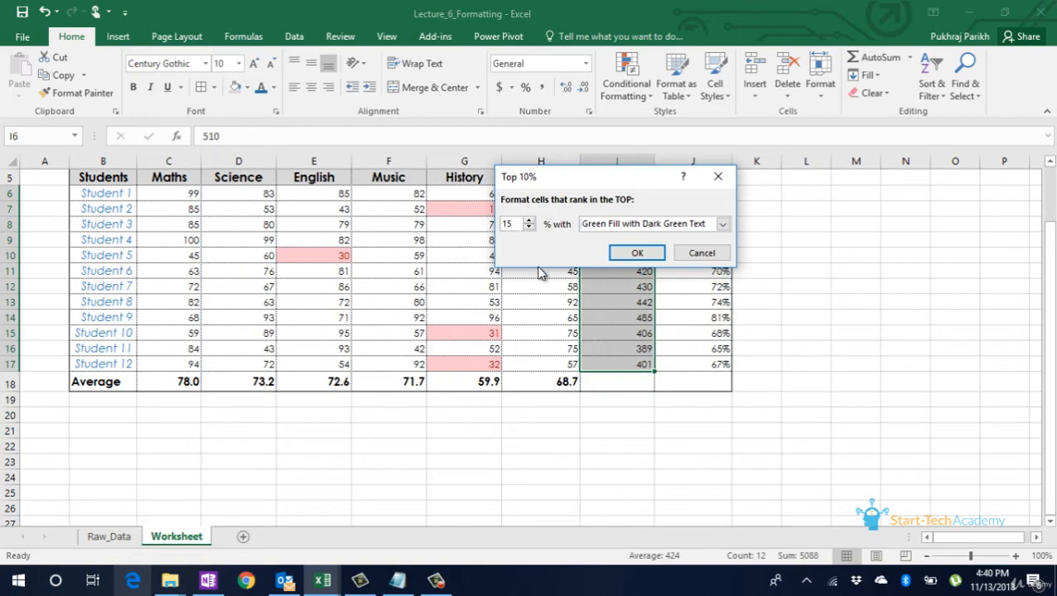
left_click(632, 253)
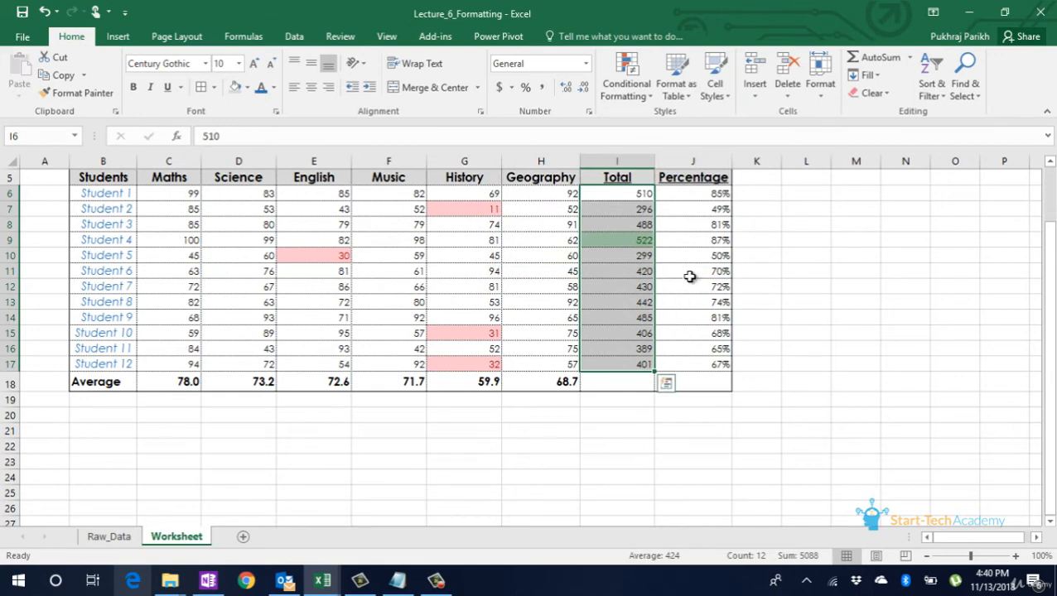
left_click(649, 259)
left_click(651, 240)
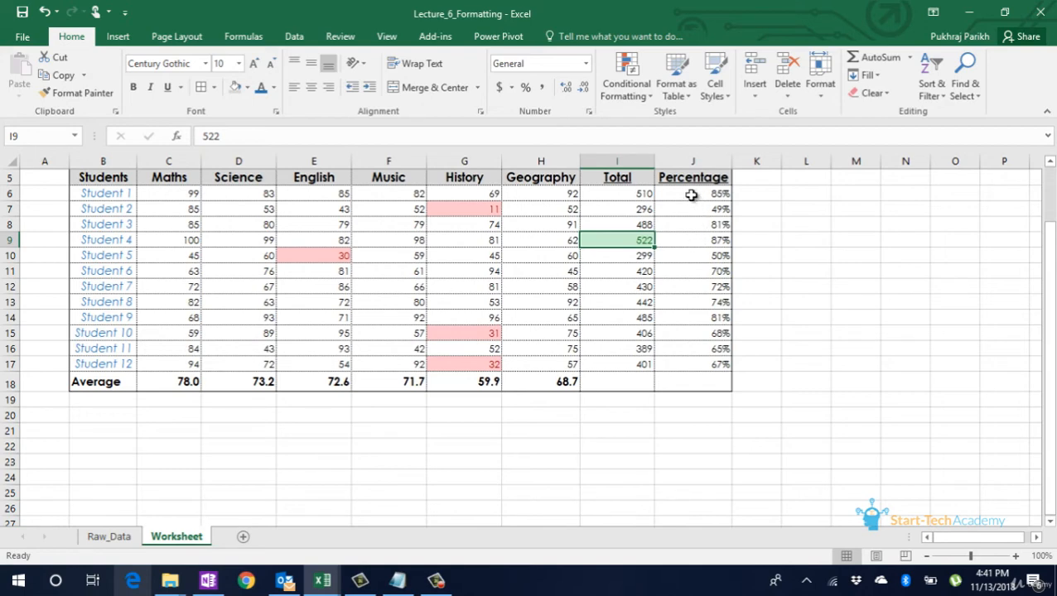
left_click_drag(692, 193, 693, 366)
left_click(626, 89)
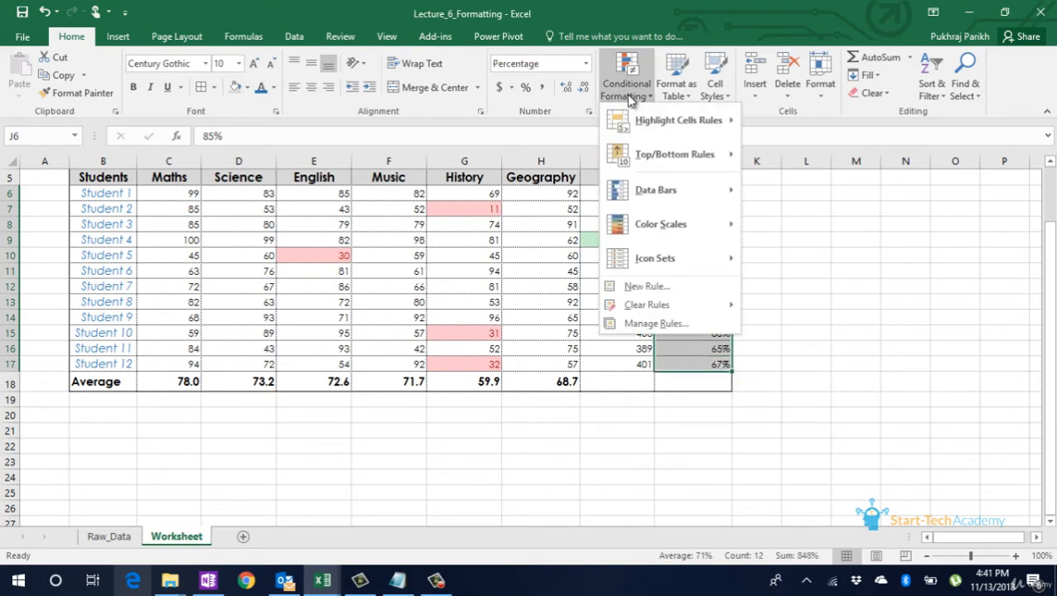
mouse_move(669, 204)
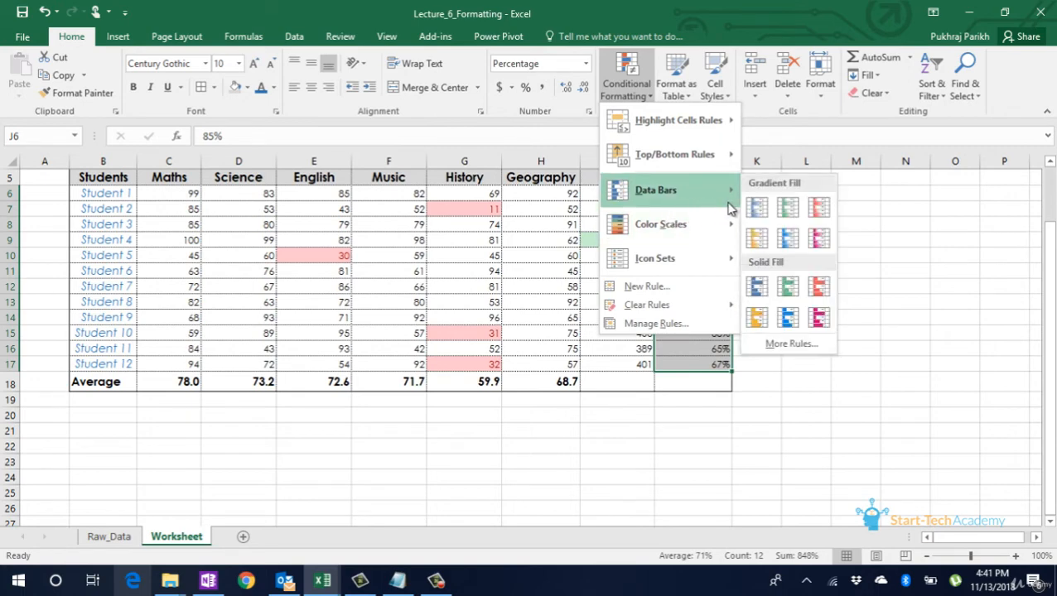
mouse_move(717, 220)
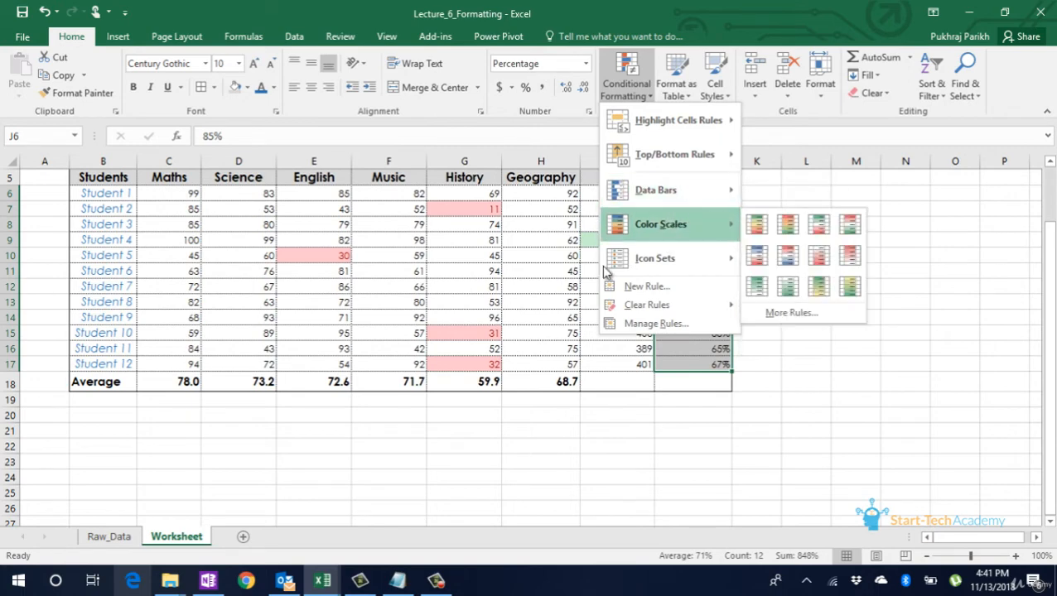
left_click(547, 335)
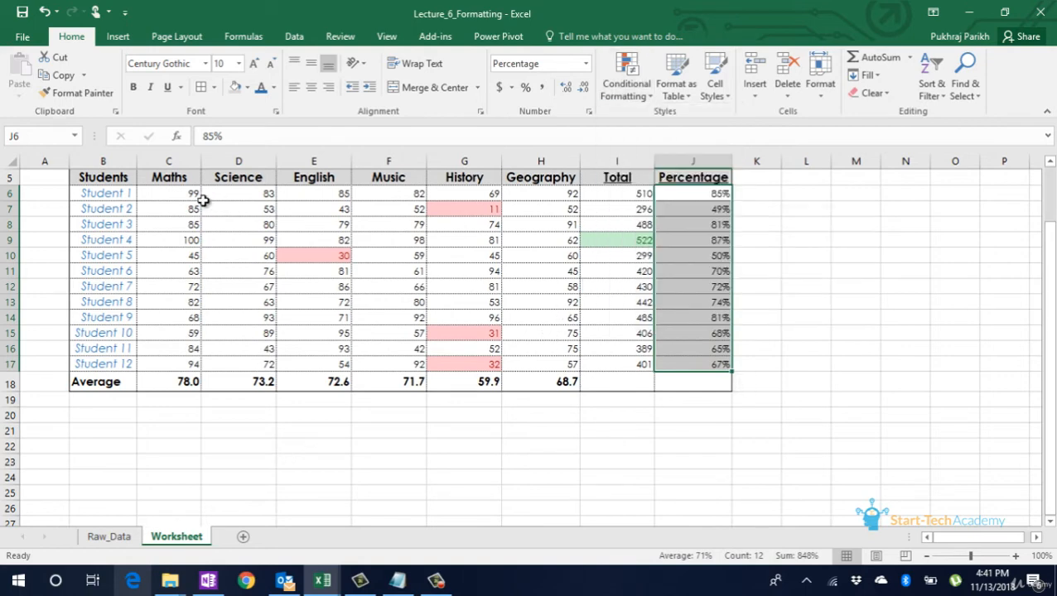
Add blue gradient-fill data bars to the Maths marks in C6 to C17
left_click_drag(199, 195, 195, 365)
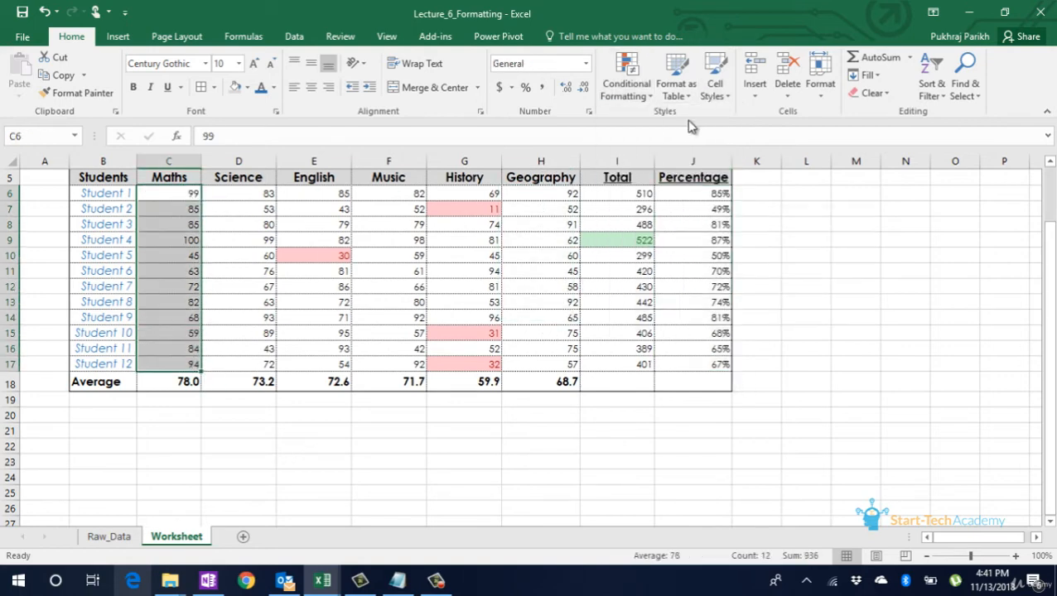
left_click(637, 101)
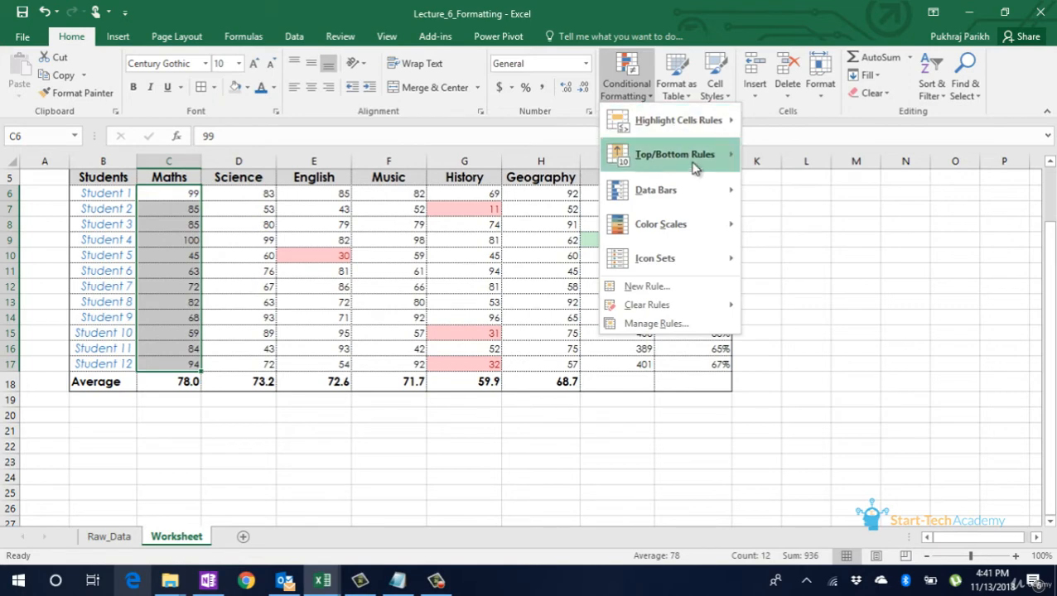
mouse_move(696, 189)
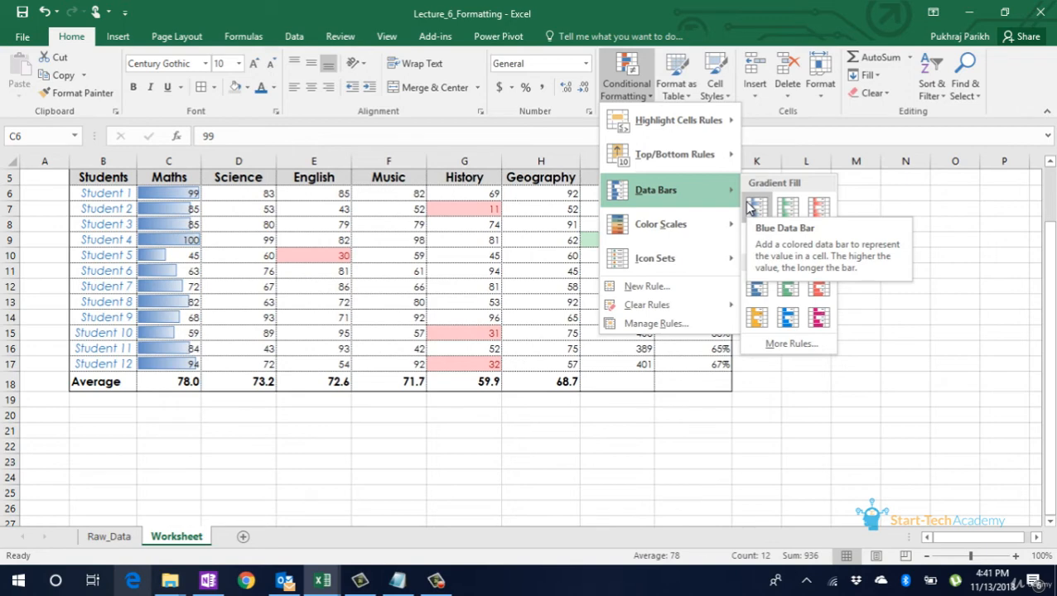
left_click(748, 207)
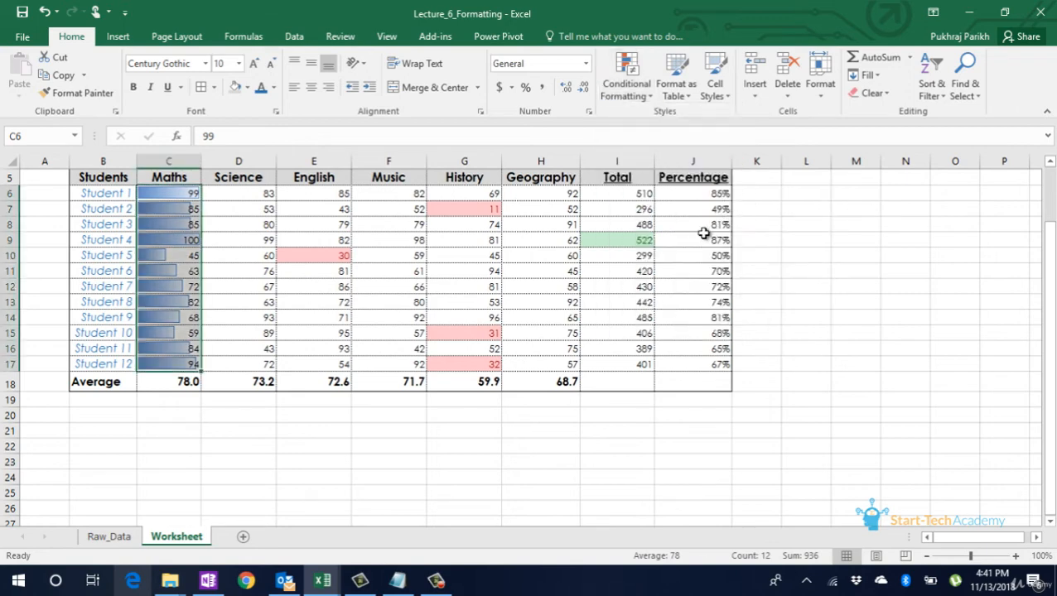
left_click(522, 312)
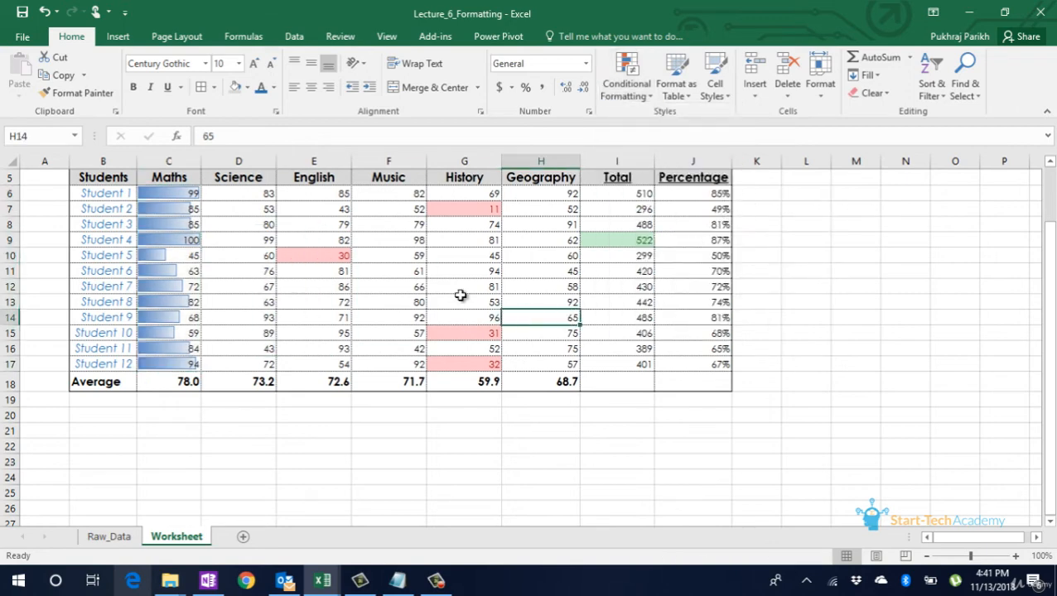
left_click(199, 256)
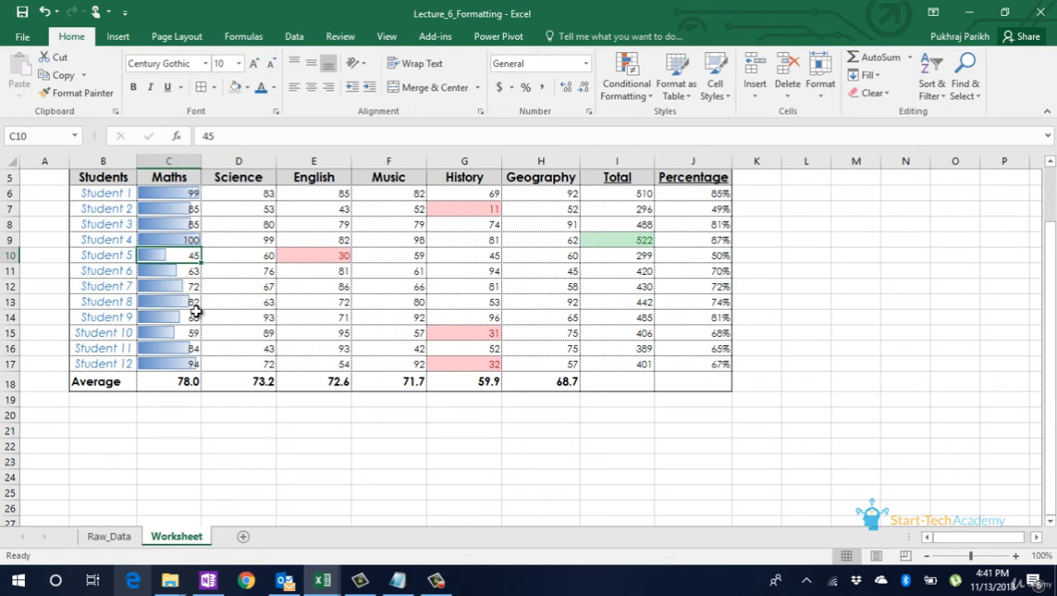
Apply the green-yellow-red color scale to the Science marks in D6 to D17, with green for the highest marks
left_click_drag(245, 191, 248, 364)
left_click(632, 100)
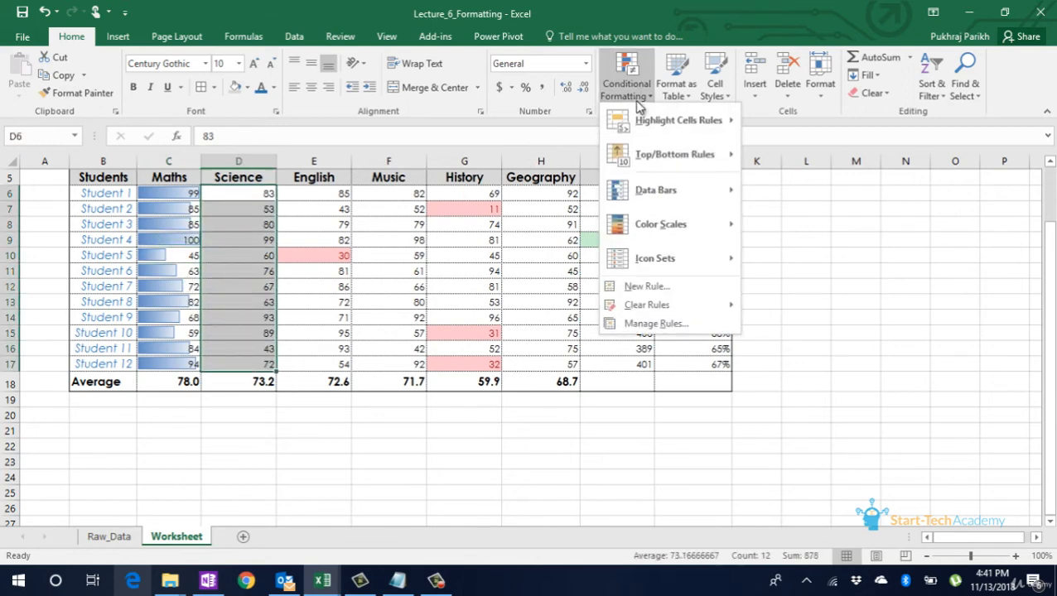
mouse_move(668, 188)
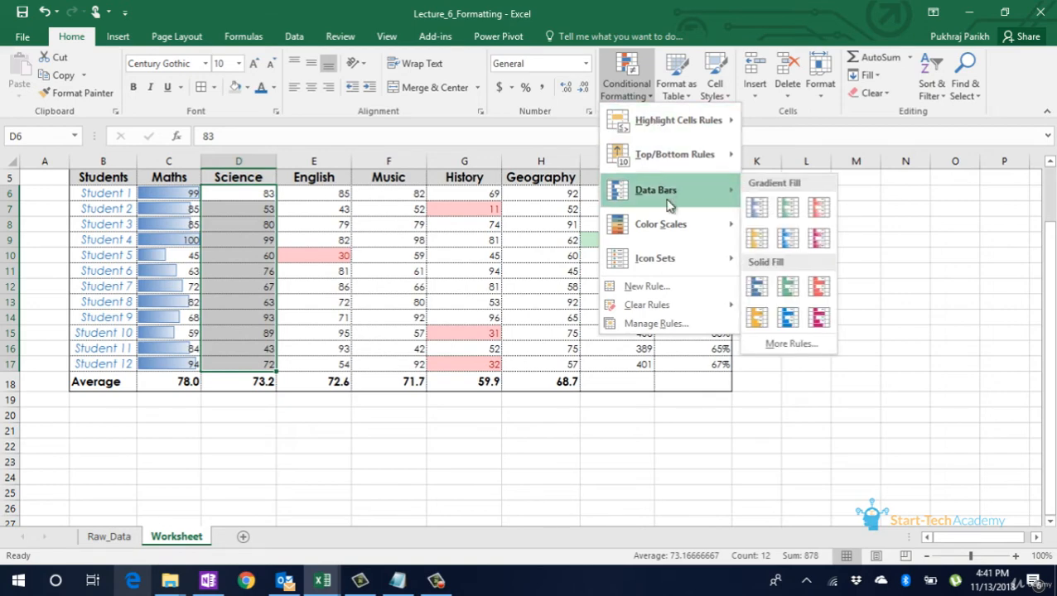
mouse_move(672, 223)
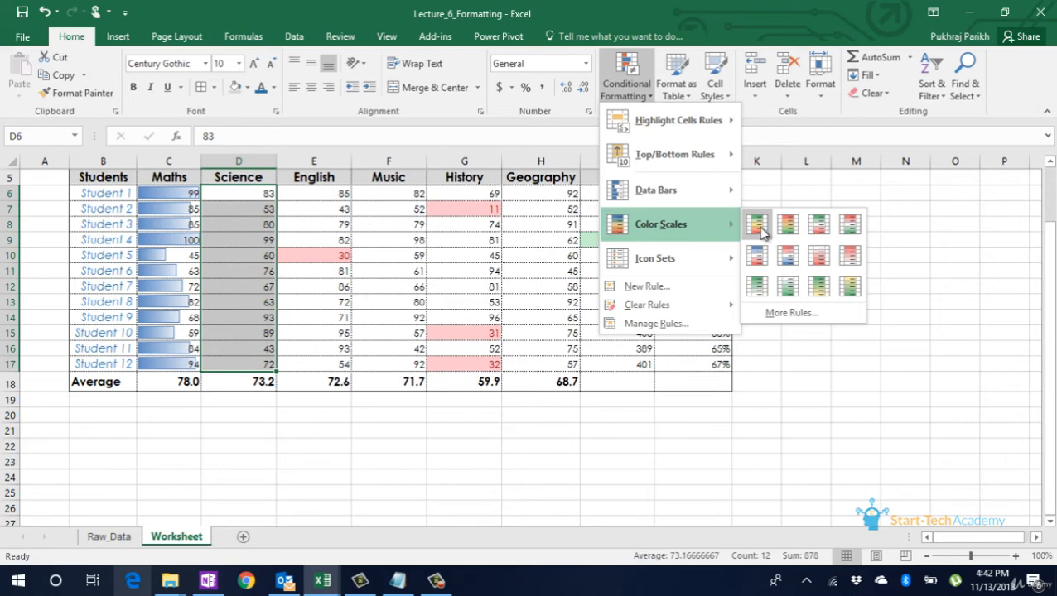
left_click(767, 236)
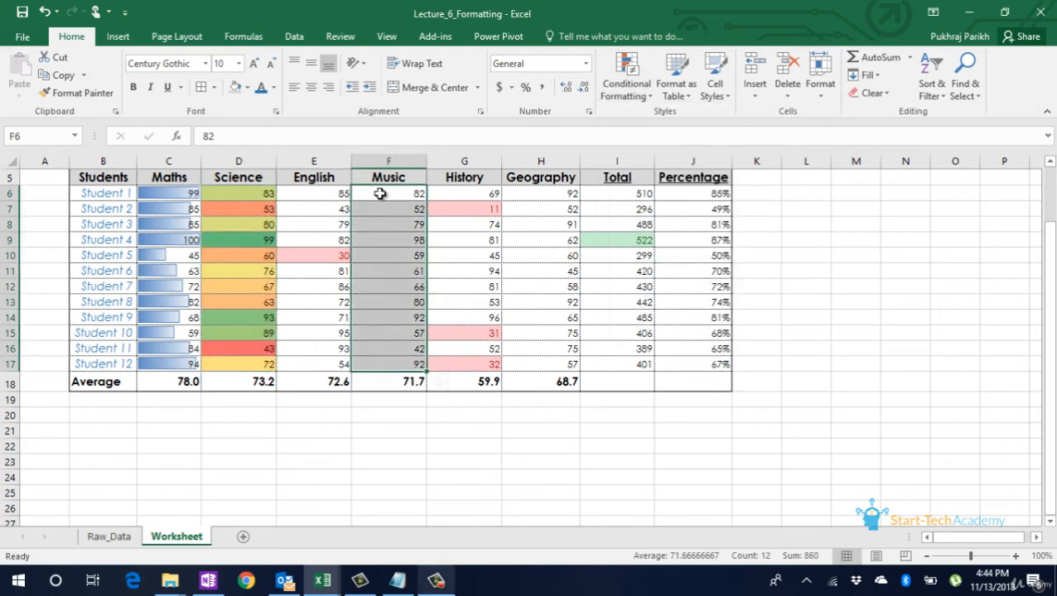
left_click(639, 97)
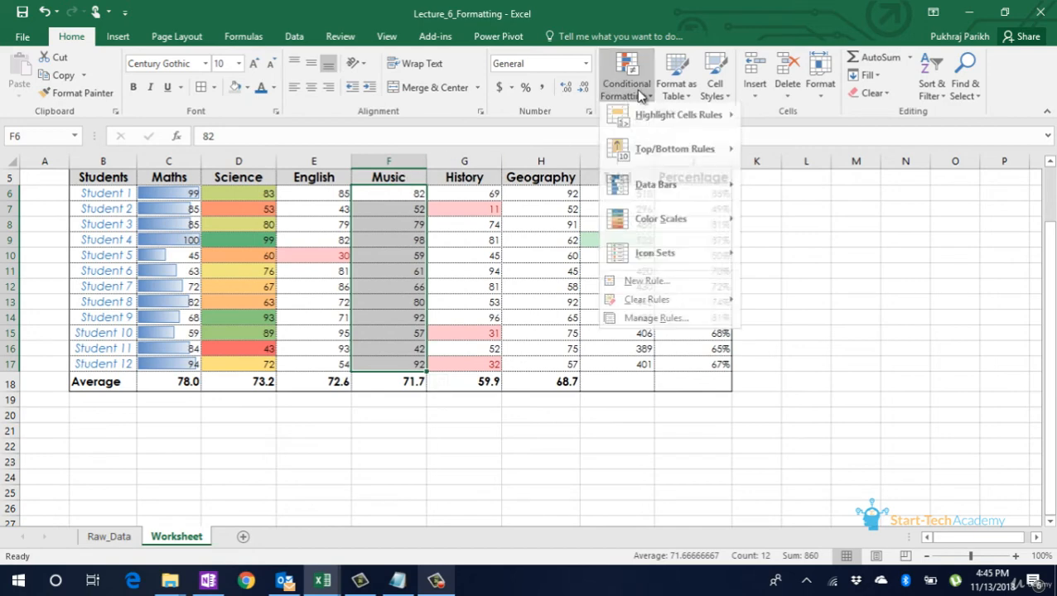
mouse_move(667, 259)
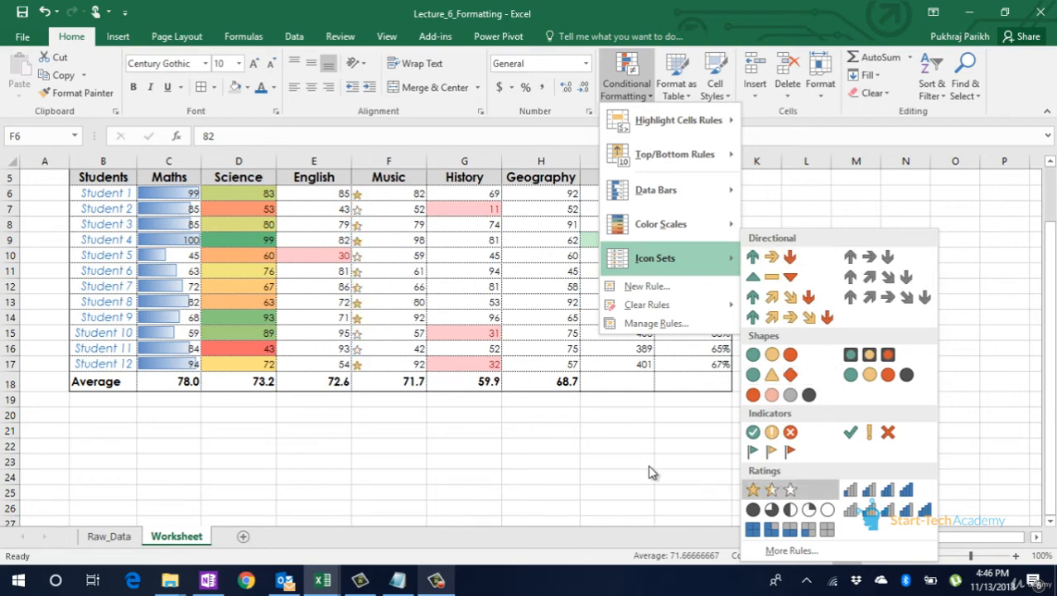
left_click(482, 430)
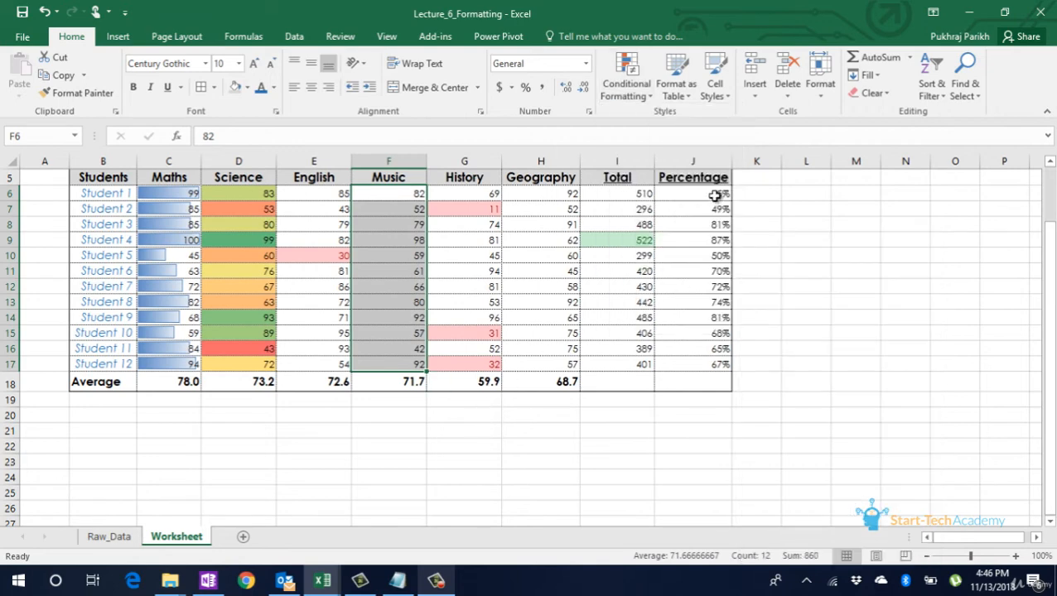
Create a 2-Color Scale rule for the percentages in J6 to J17, from light green for Lowest Value to dark green for Highest Value
left_click_drag(714, 195, 708, 362)
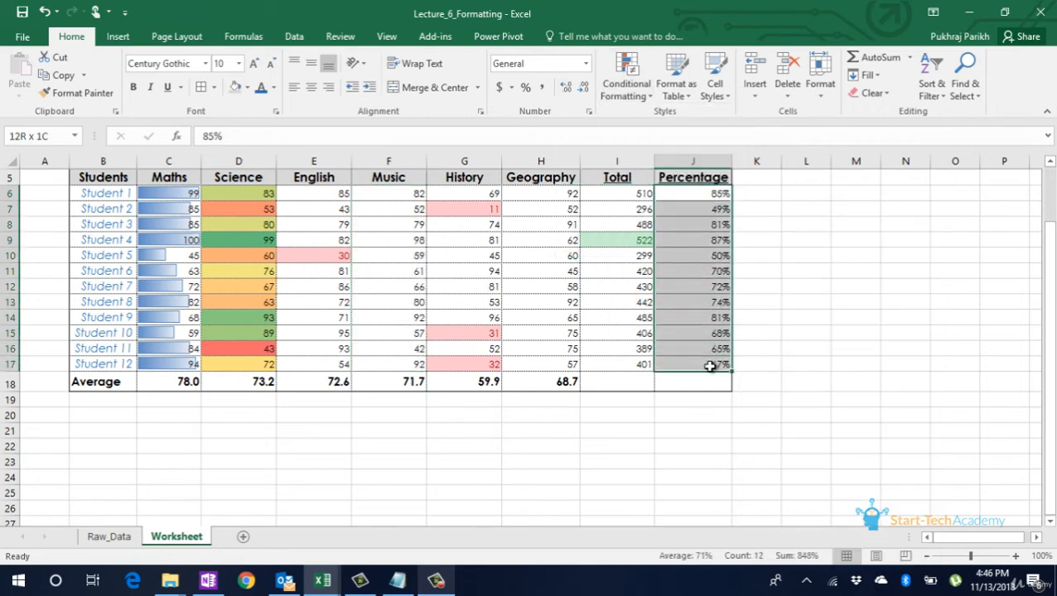
left_click(646, 97)
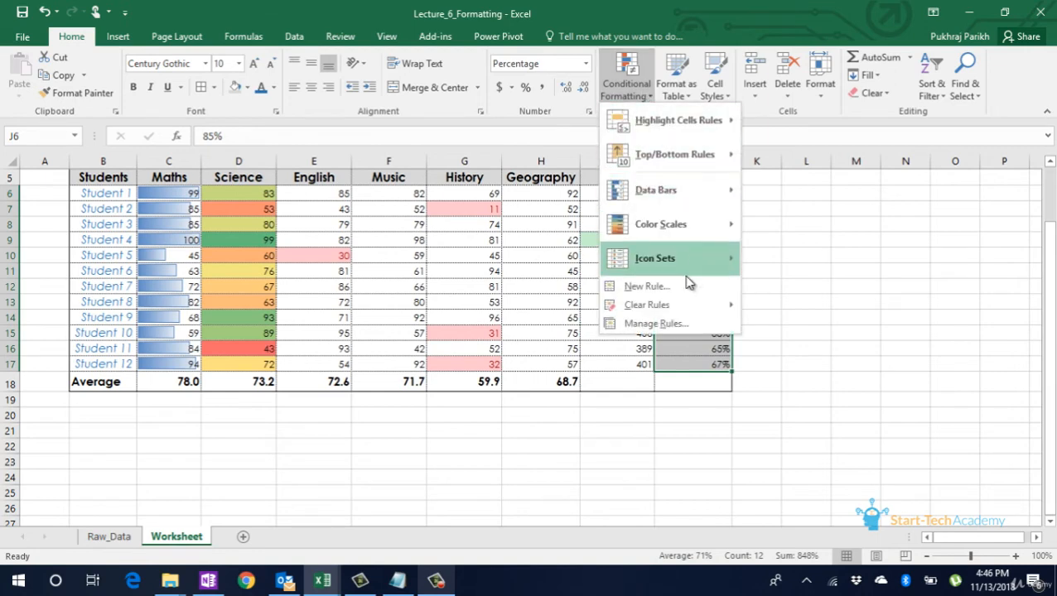
left_click(679, 287)
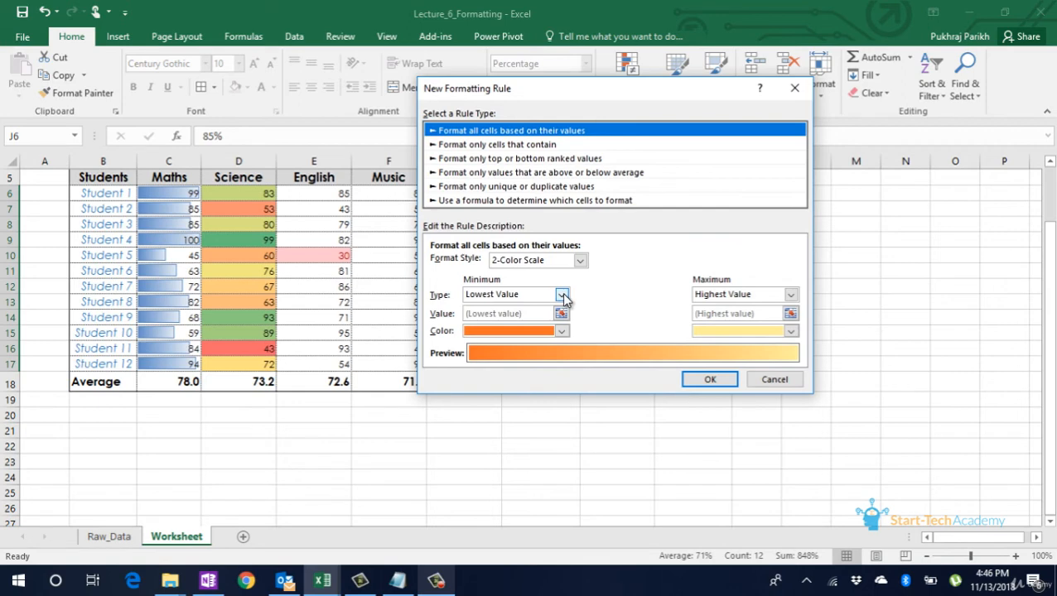
left_click(562, 296)
left_click(540, 308)
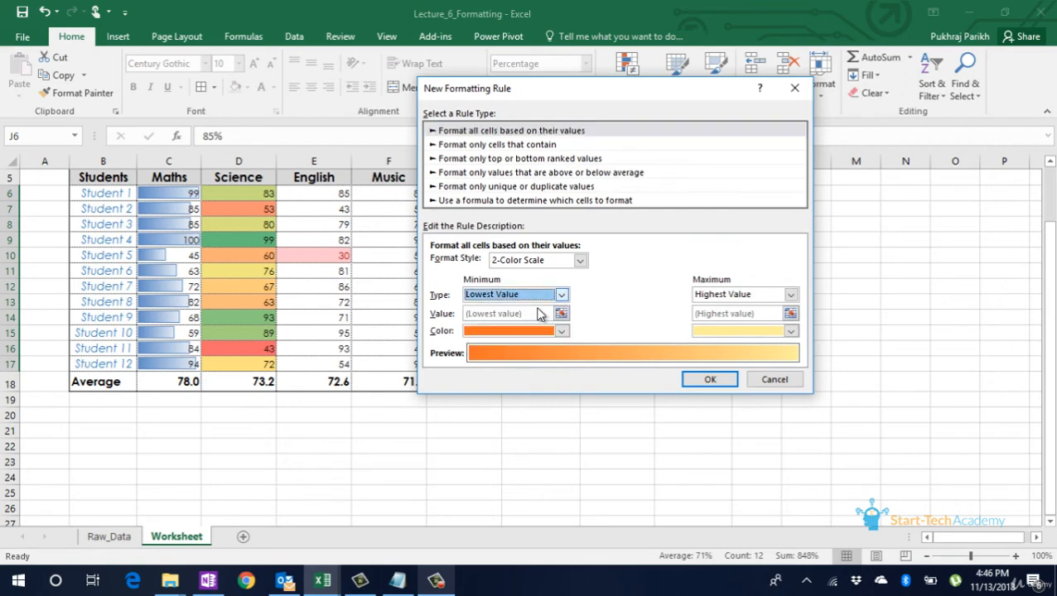
left_click(562, 330)
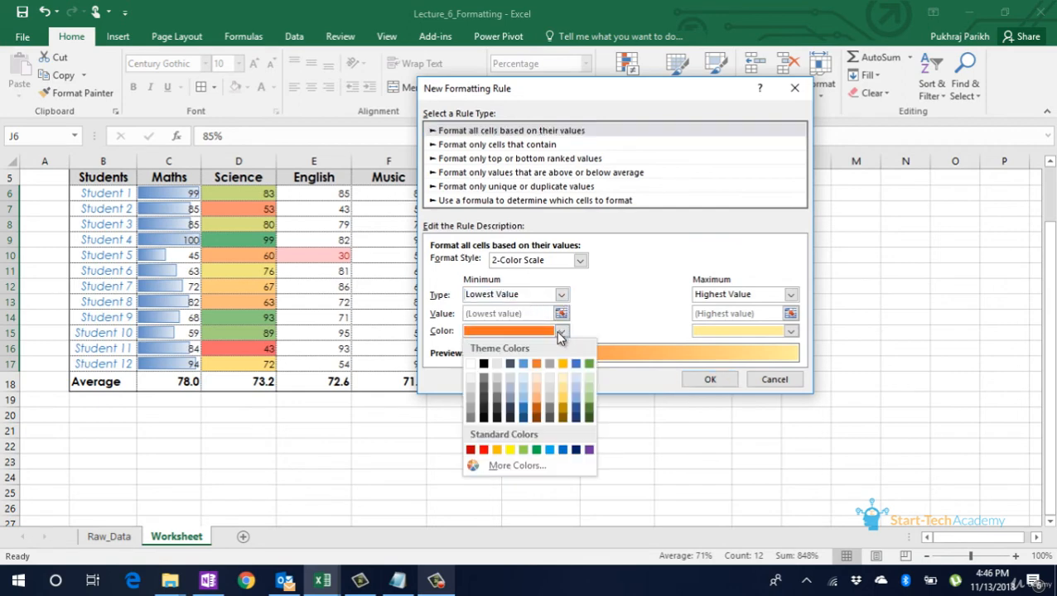
left_click(589, 401)
left_click(791, 331)
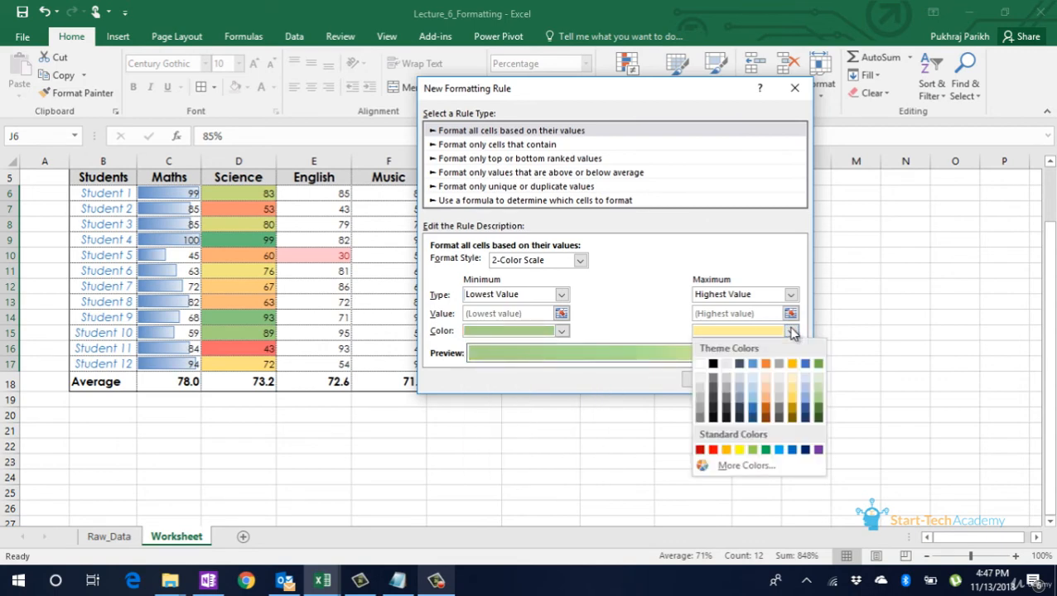
left_click(818, 419)
left_click(707, 379)
left_click(631, 317)
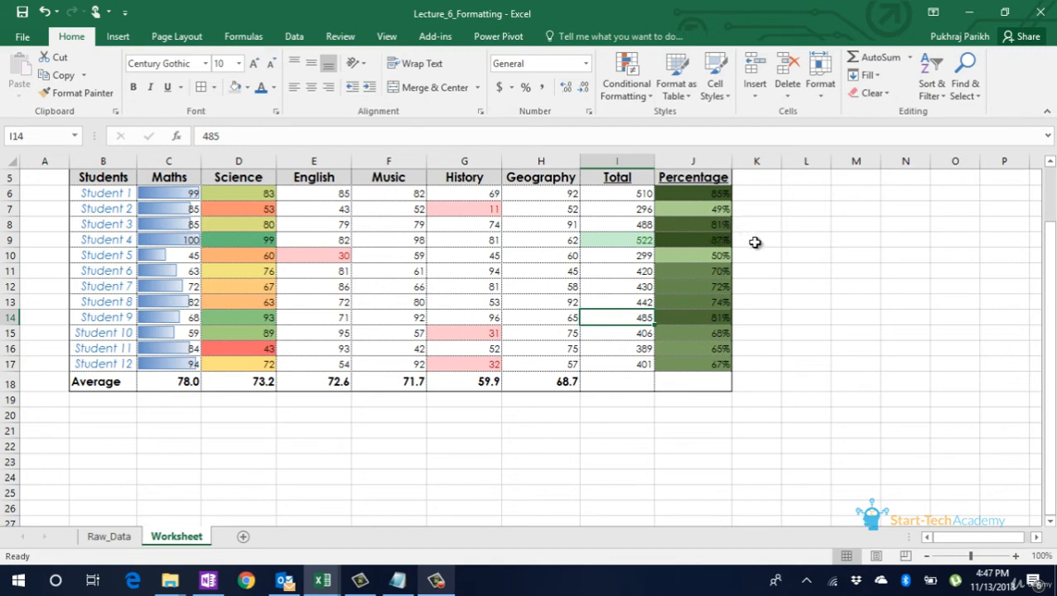
left_click(732, 255)
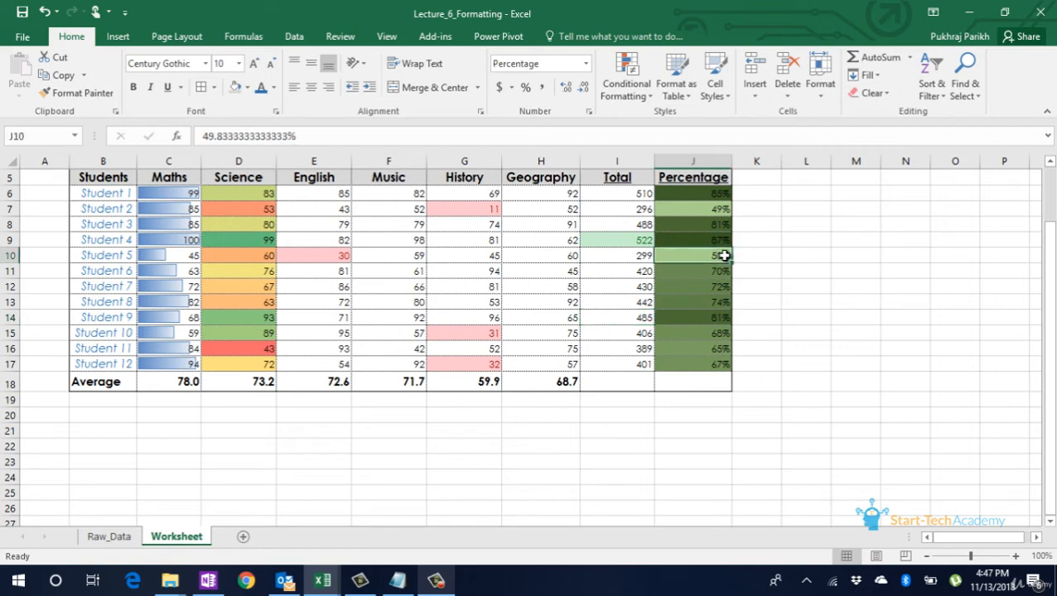
scroll(736, 237, "up", 2)
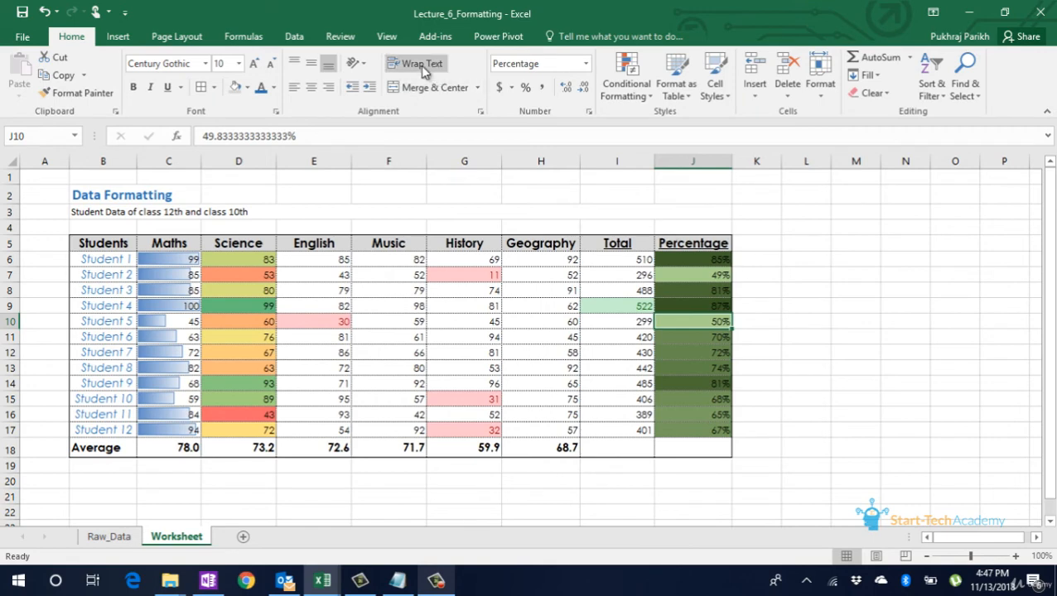
Hide the gridlines on the Worksheet sheet
left_click(386, 35)
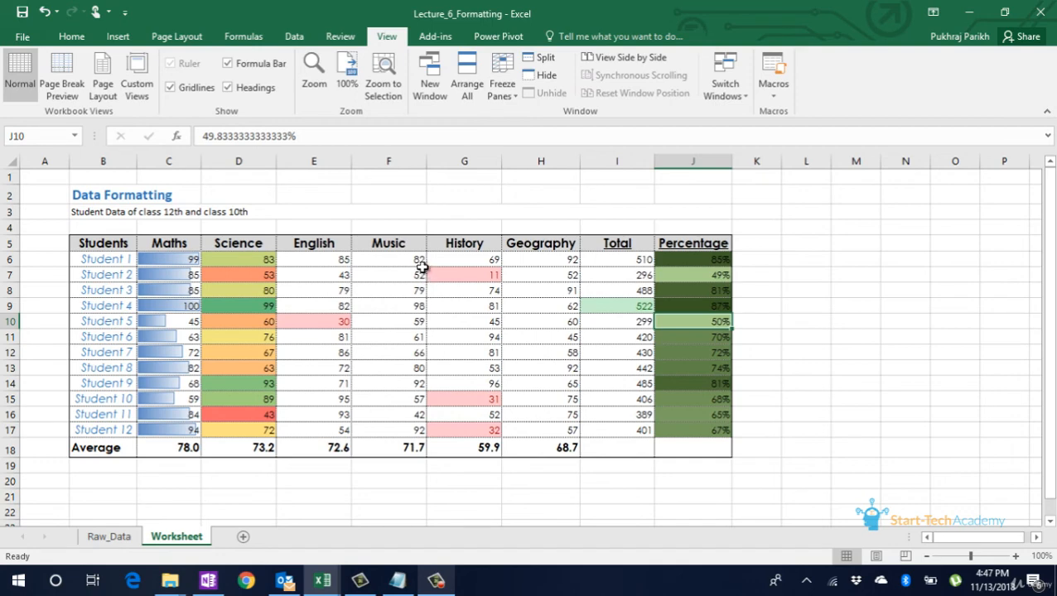
left_click(196, 88)
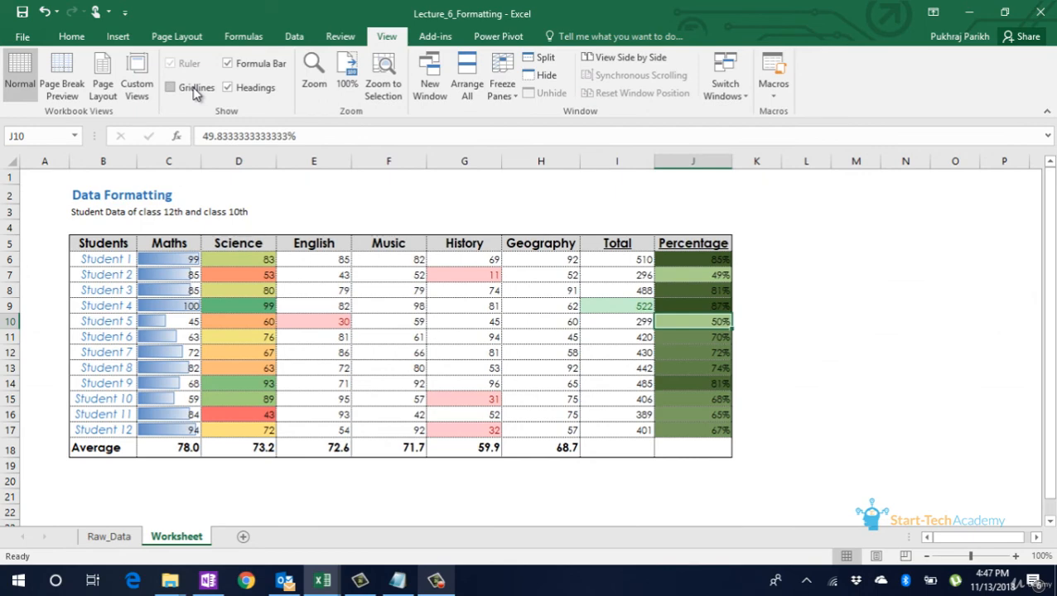
left_click(196, 87)
left_click(196, 87)
Toggle the formula bar and the row and column headings off and back on
left_click(229, 65)
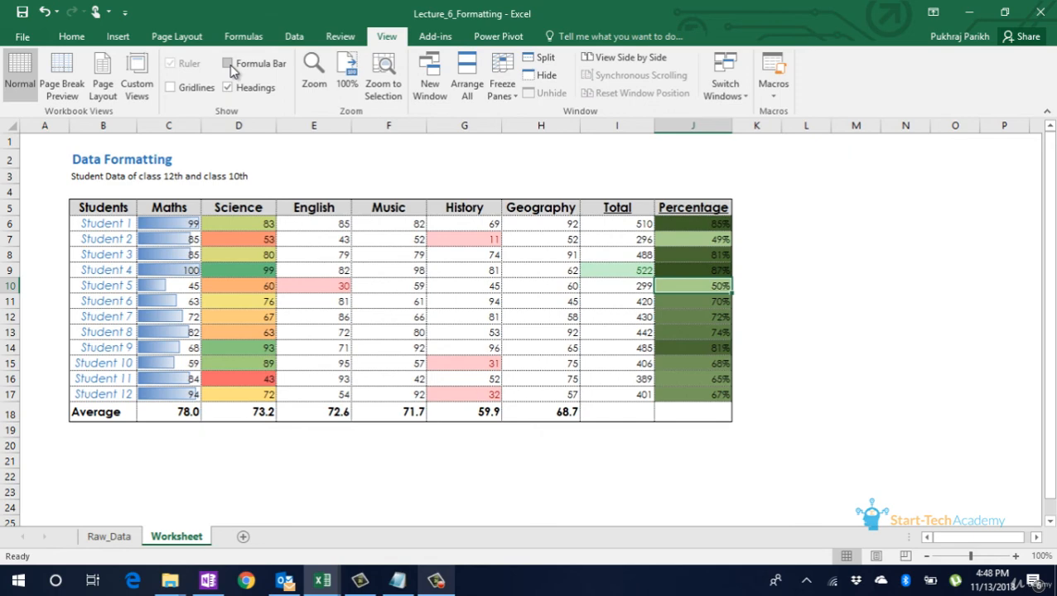
left_click(229, 65)
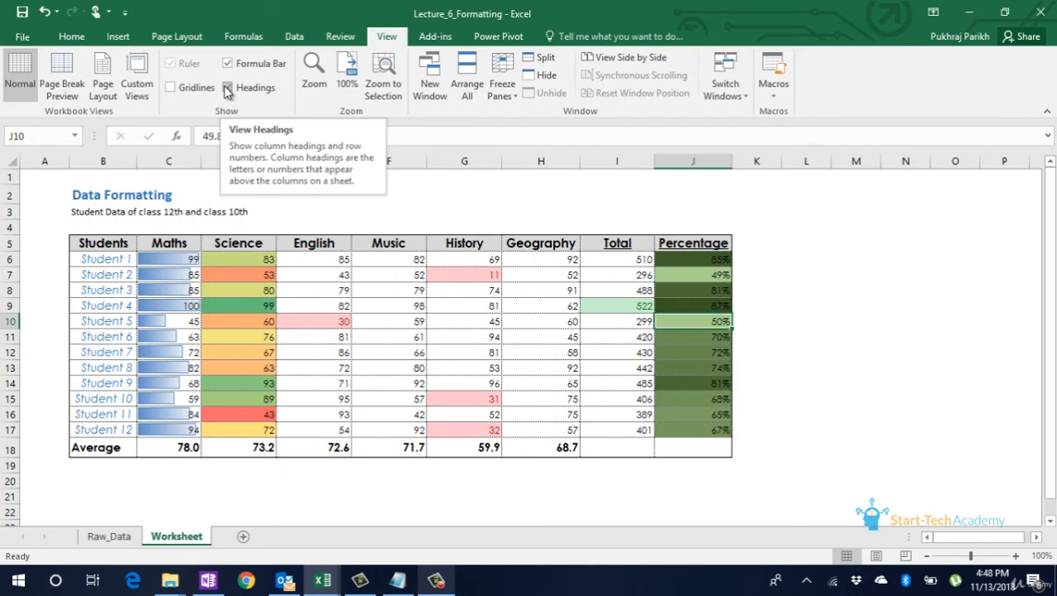
left_click(227, 88)
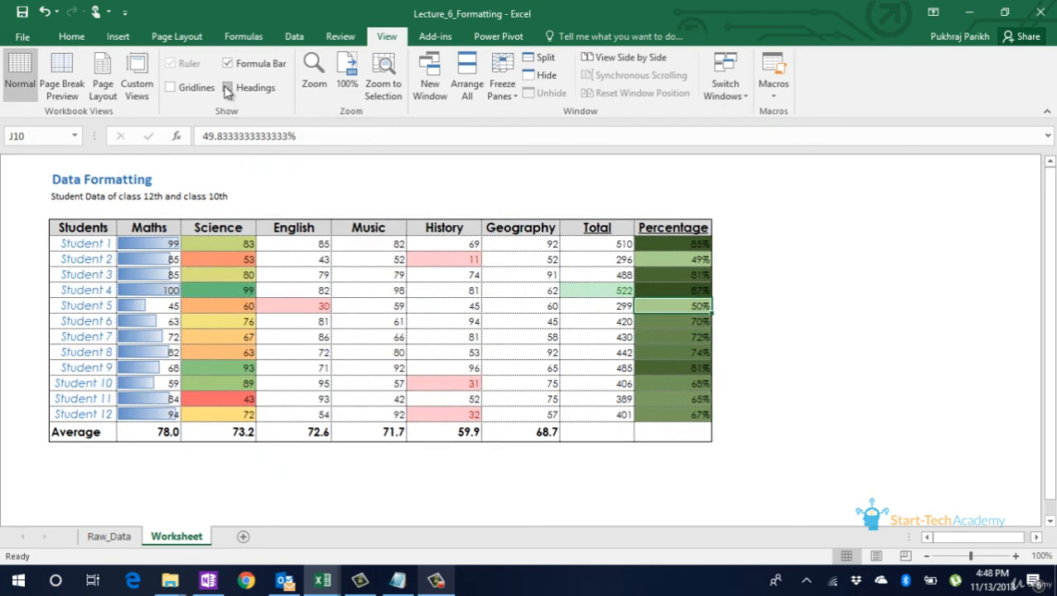
left_click(227, 88)
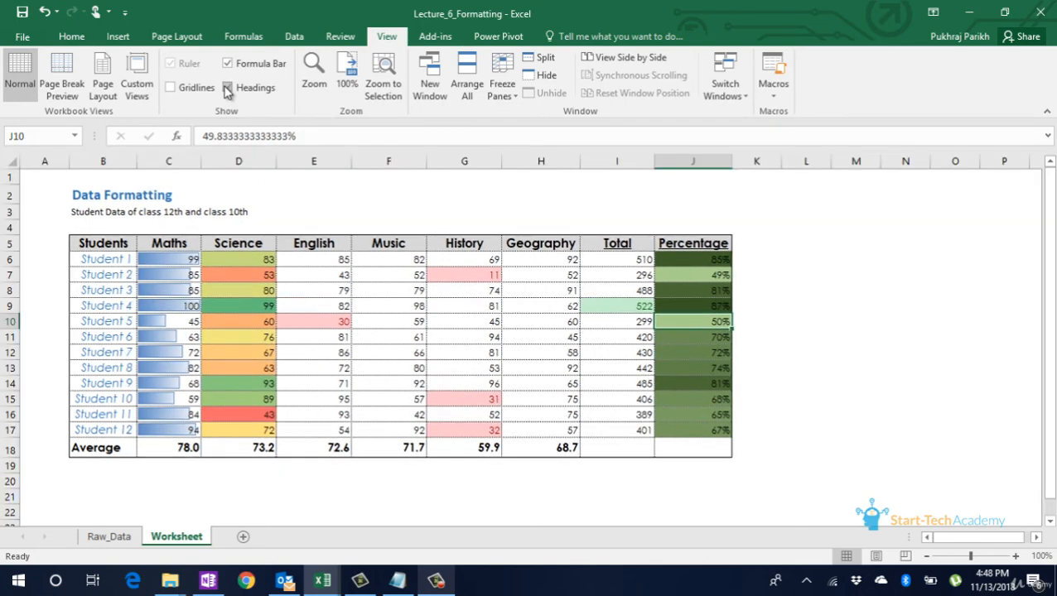
left_click(228, 88)
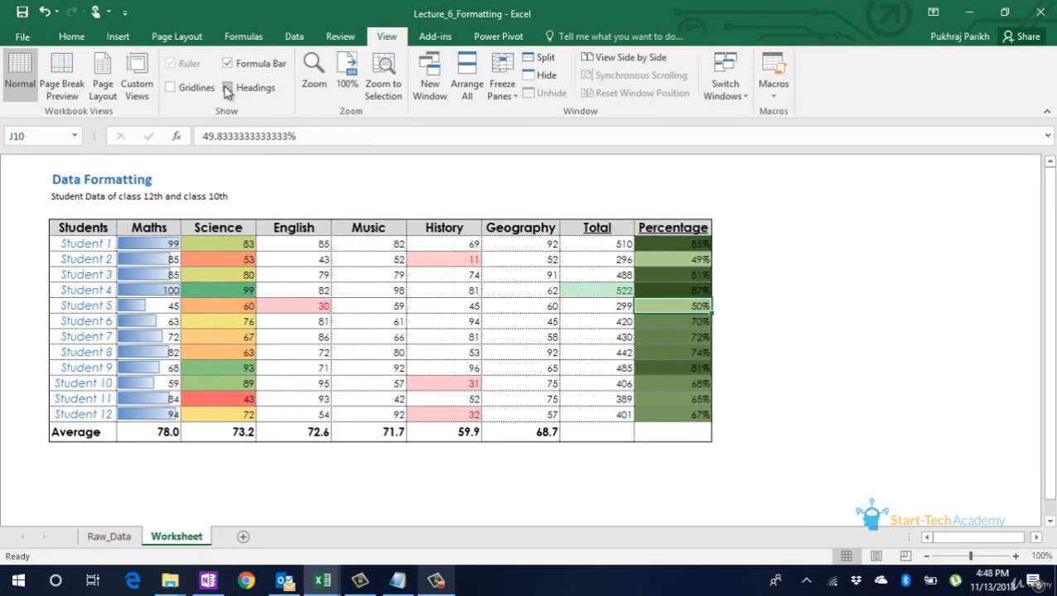
left_click(228, 87)
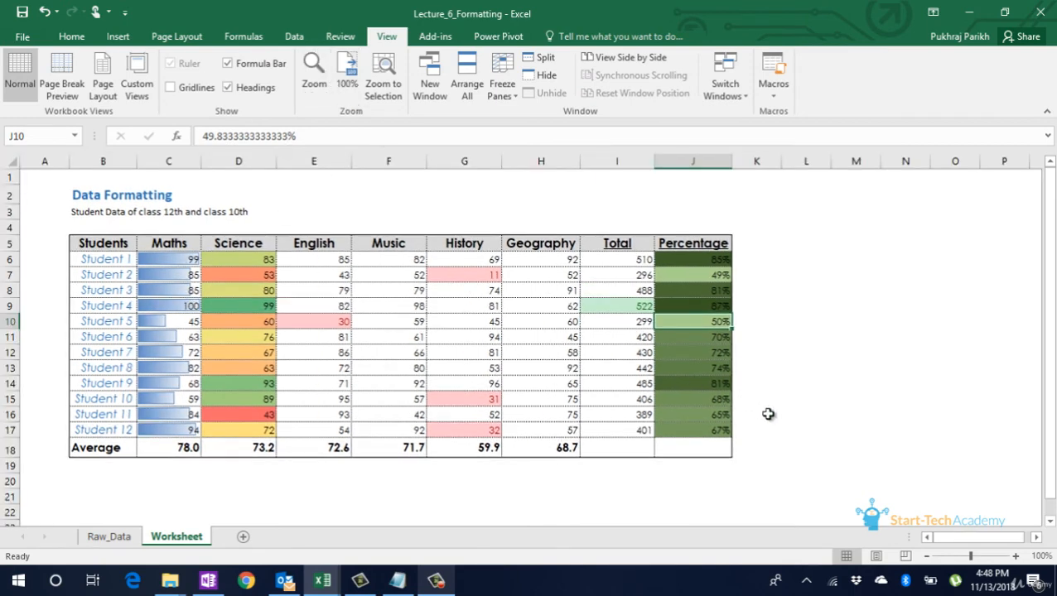
Zoom in on the worksheet and return it to 100%
left_click(1015, 557)
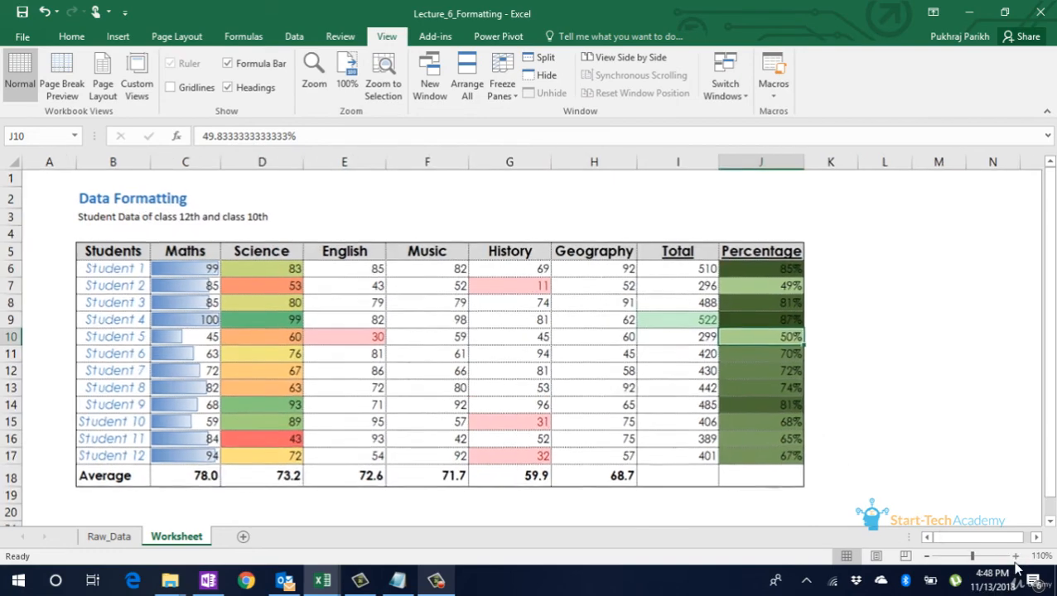
left_click(1015, 556)
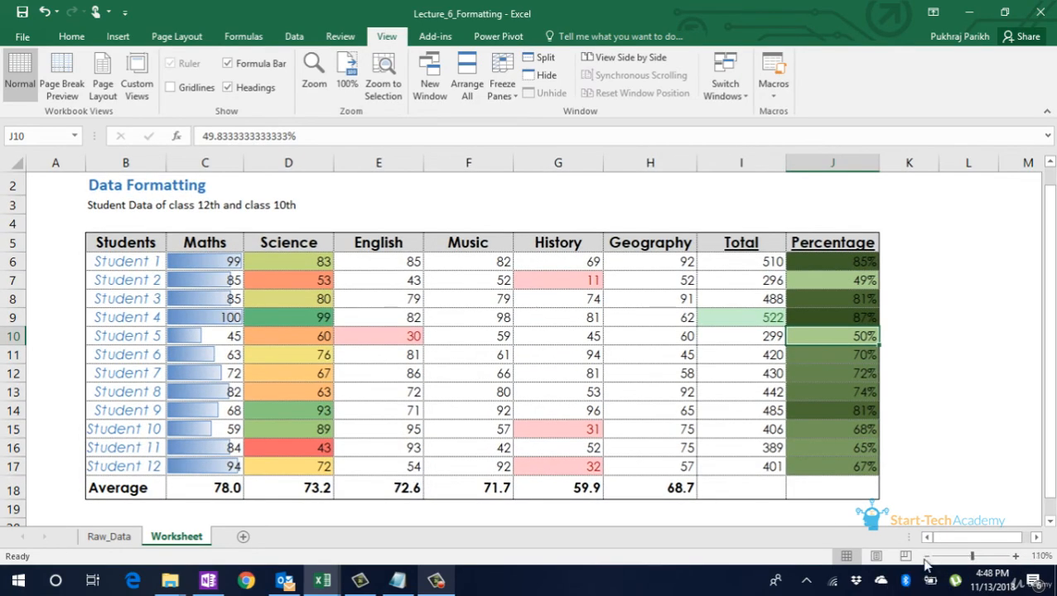
left_click(926, 558)
left_click(926, 558)
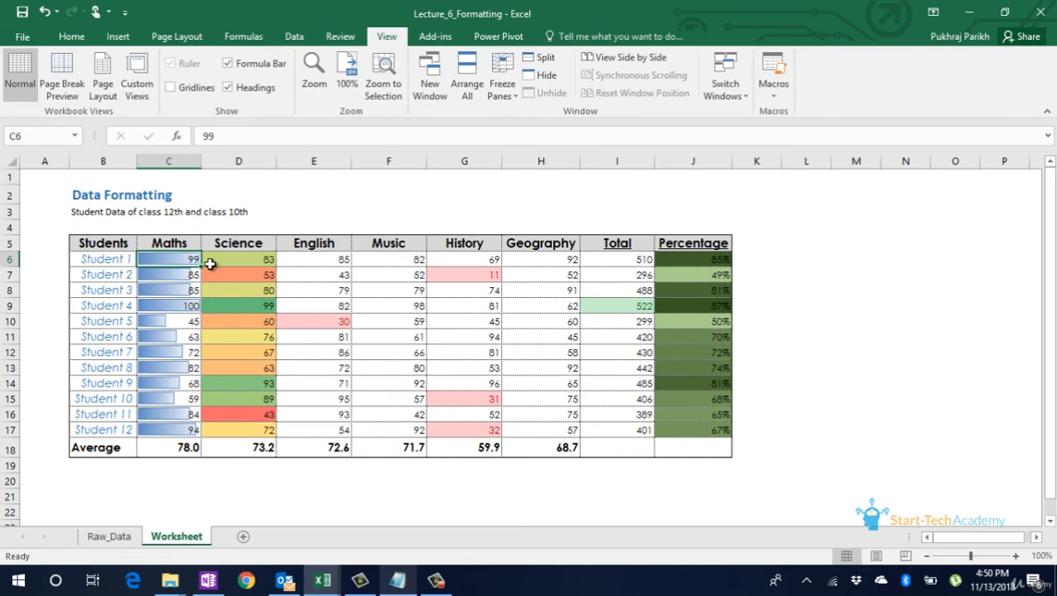
Review the Freeze Panes options and scroll the unfrozen table down and across to examine its headings and student names
left_click(250, 274)
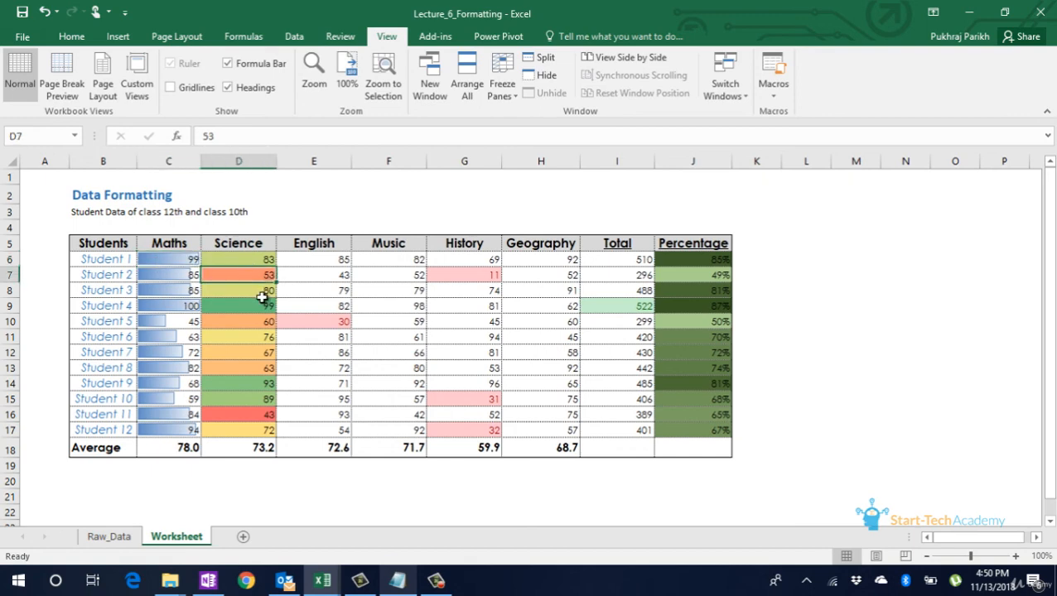
left_click(513, 98)
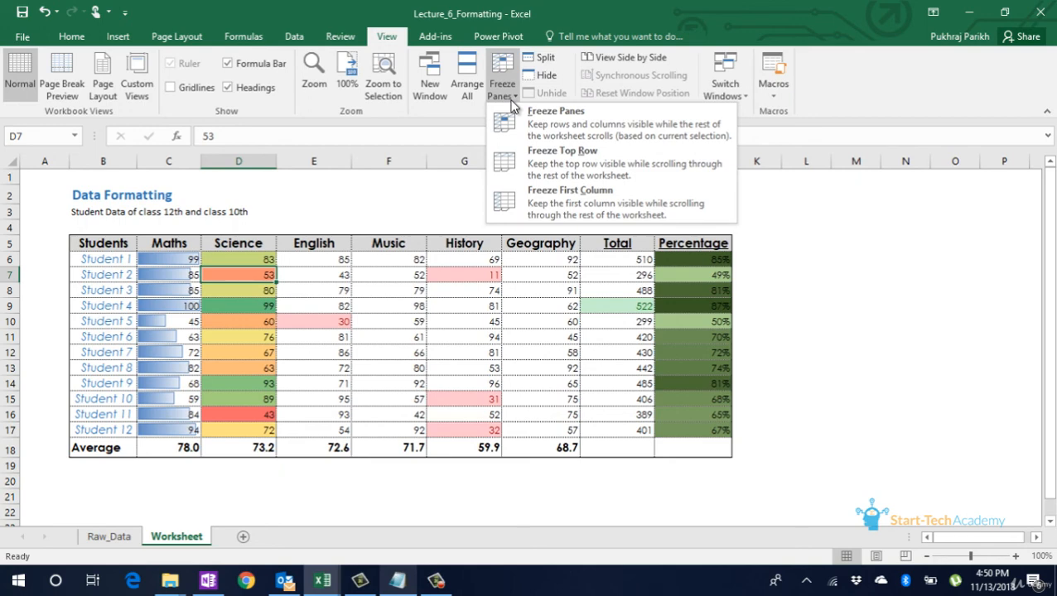
left_click(544, 199)
scroll(509, 337, "down", 3)
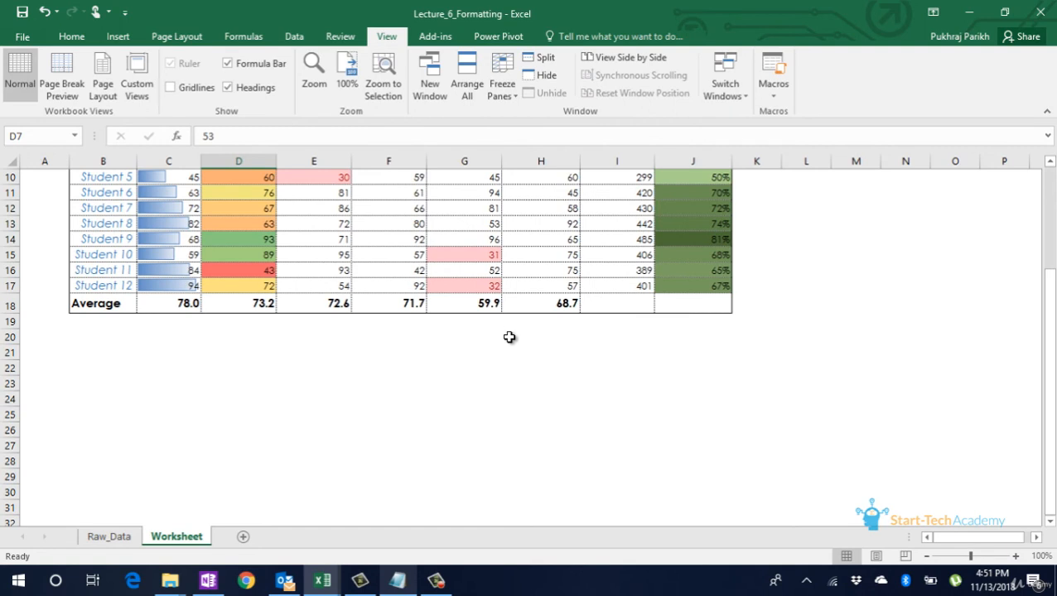
left_click(341, 227)
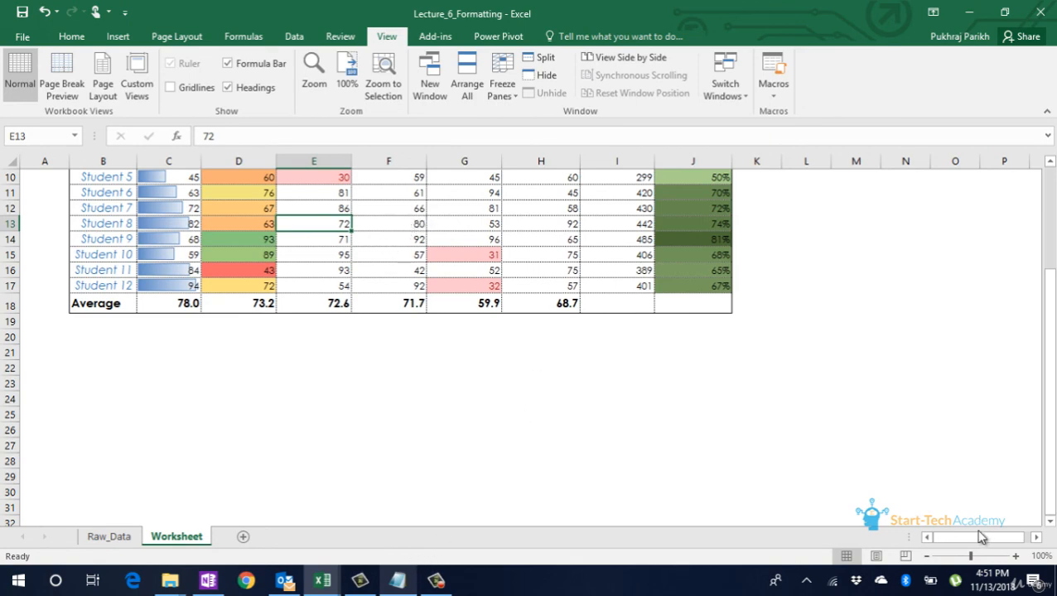
left_click_drag(979, 538, 1012, 537)
scroll(969, 506, "up", 3)
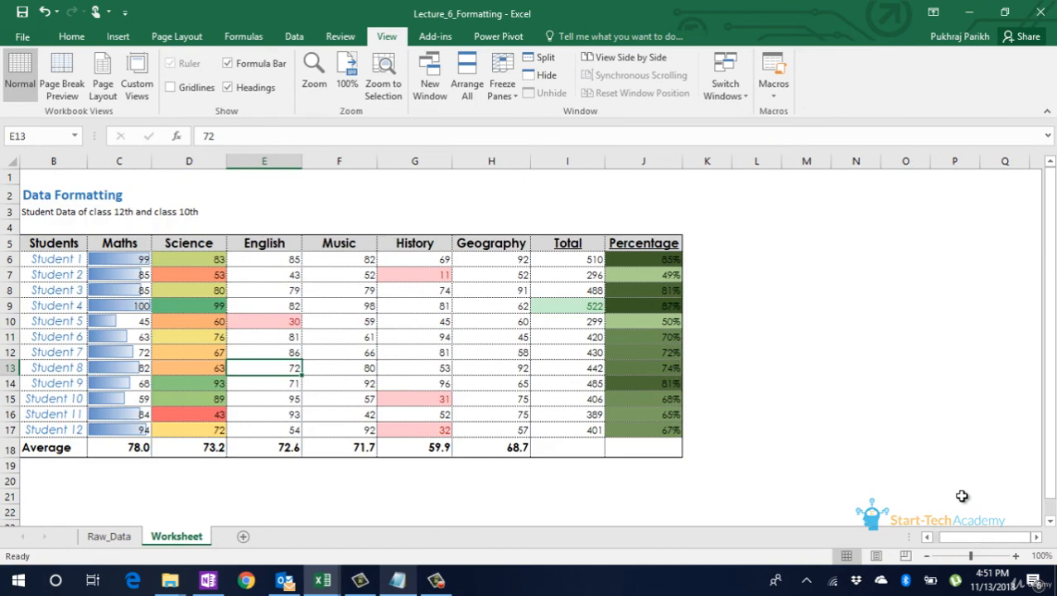
left_click(1035, 538)
left_click(1035, 538)
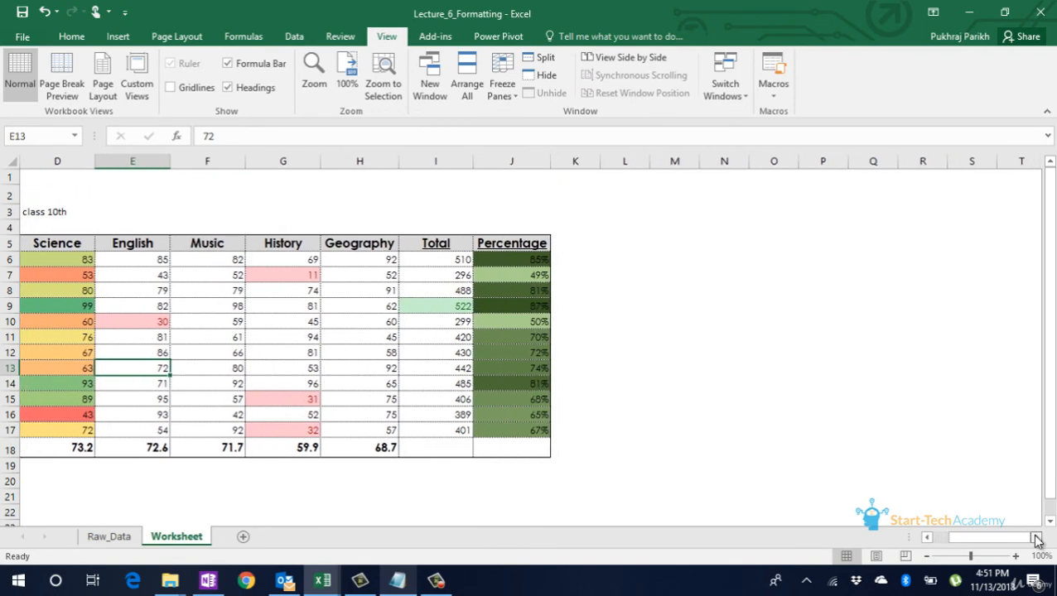
left_click(1035, 537)
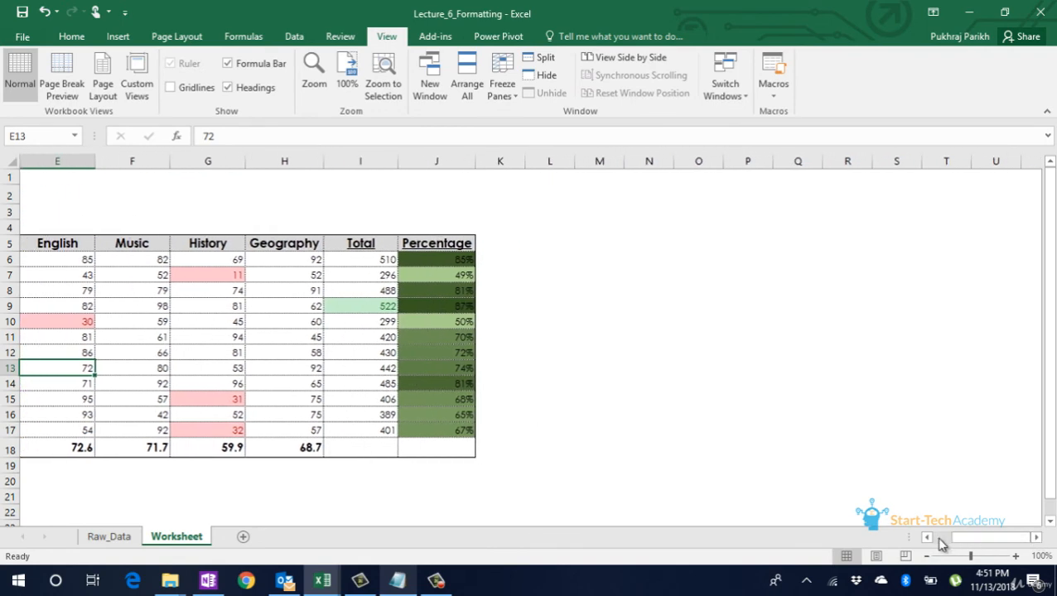
left_click(928, 538)
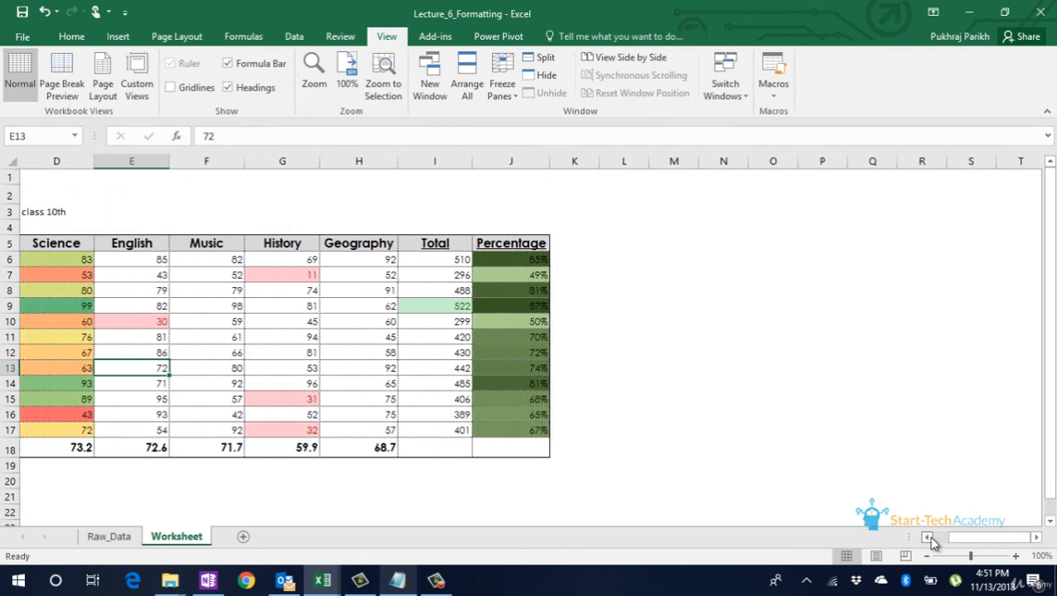
Freeze panes at cell C6, keeping rows 1 to 5 and columns A and B in view while scrolling
left_click(176, 258)
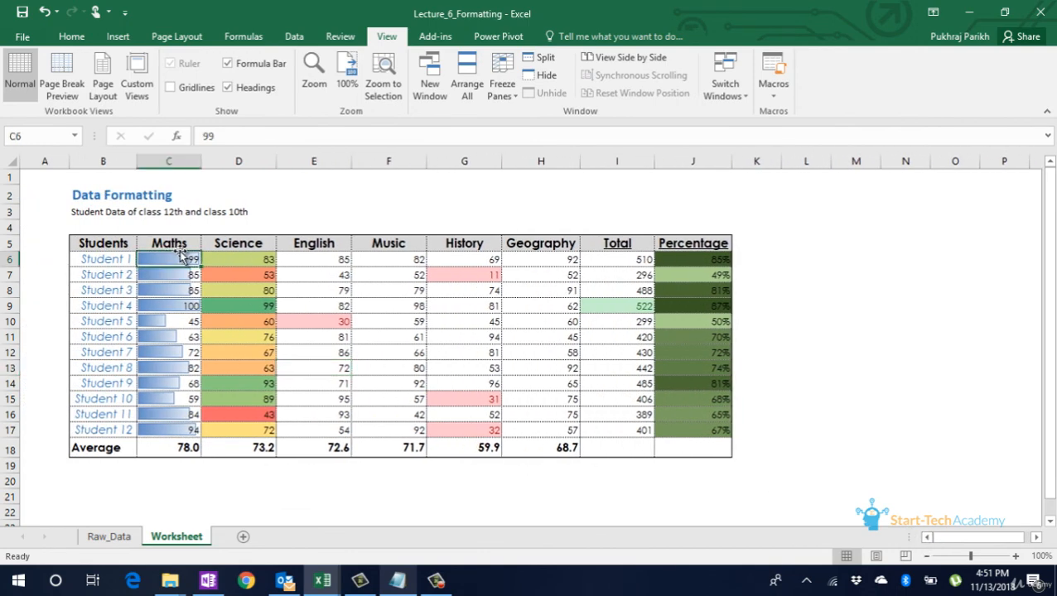
left_click(514, 94)
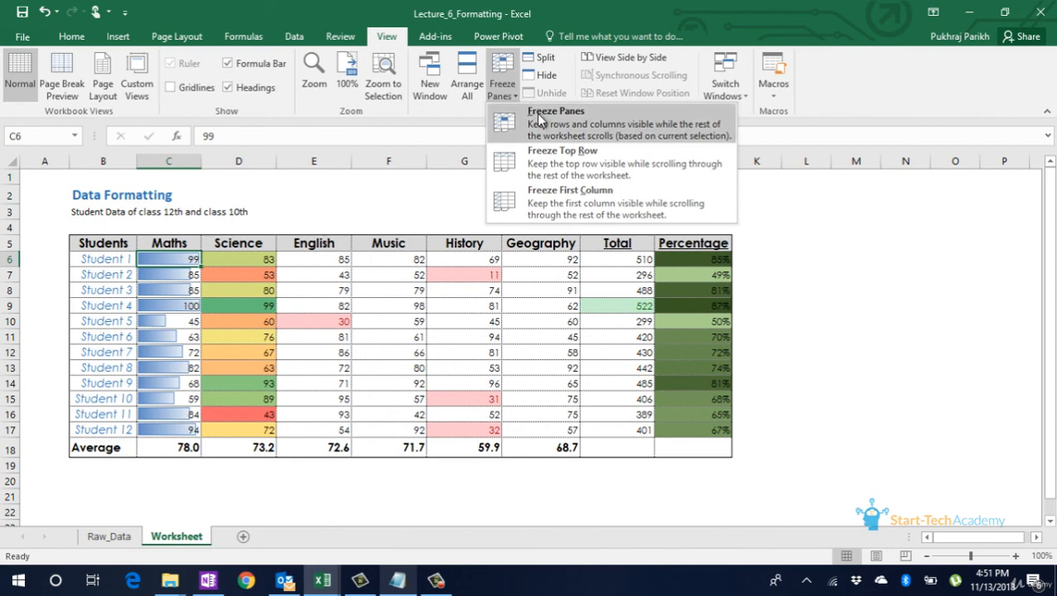
left_click(278, 262)
left_click(212, 261)
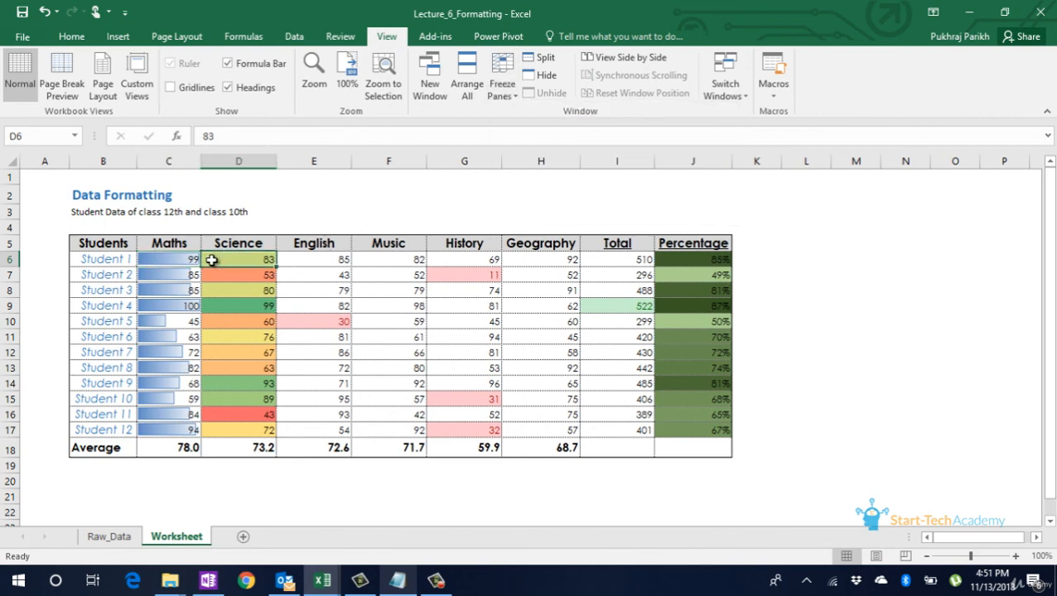
left_click(176, 259)
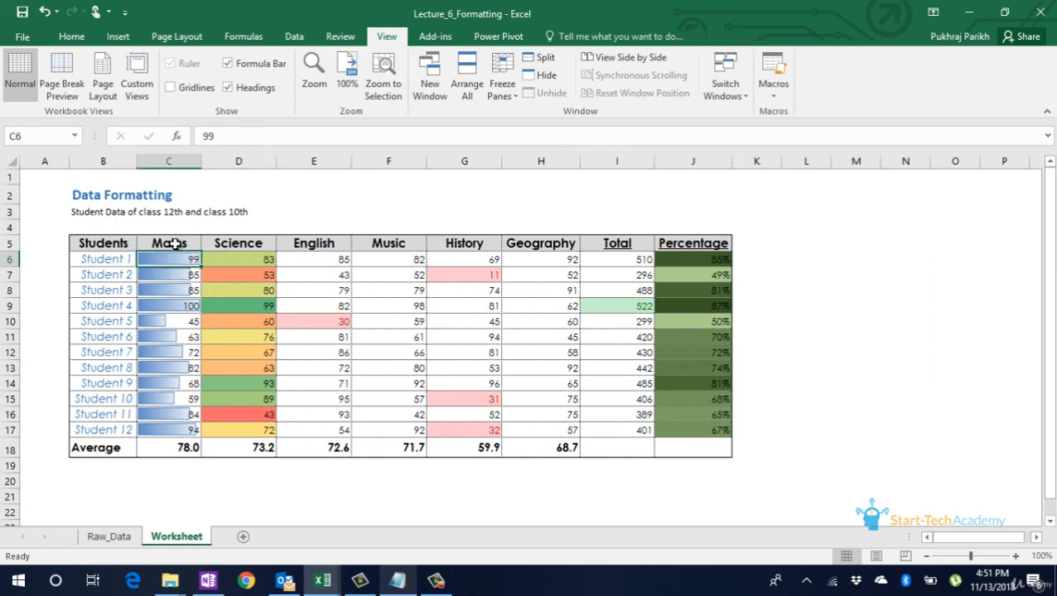
left_click(497, 90)
left_click(540, 118)
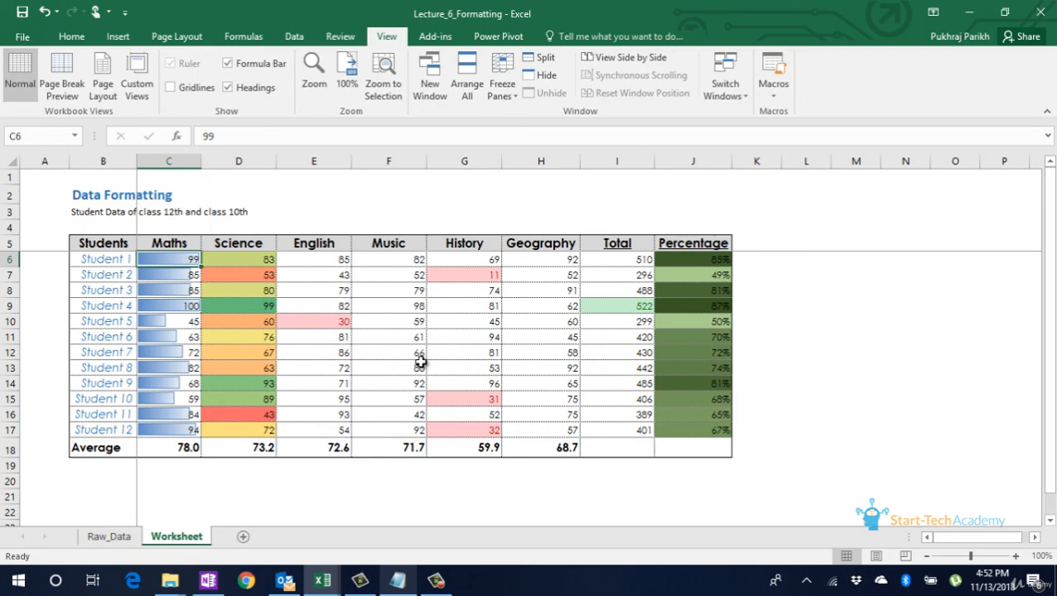
Move down column C to row 30 to check how the frozen heading rows behave
key("Down")
key("Down")
key("Down")
key("Down")
key("Down")
key("Down")
key("Down")
key("Down")
key("Down")
key("Down")
key("Down")
key("Down")
key("Down")
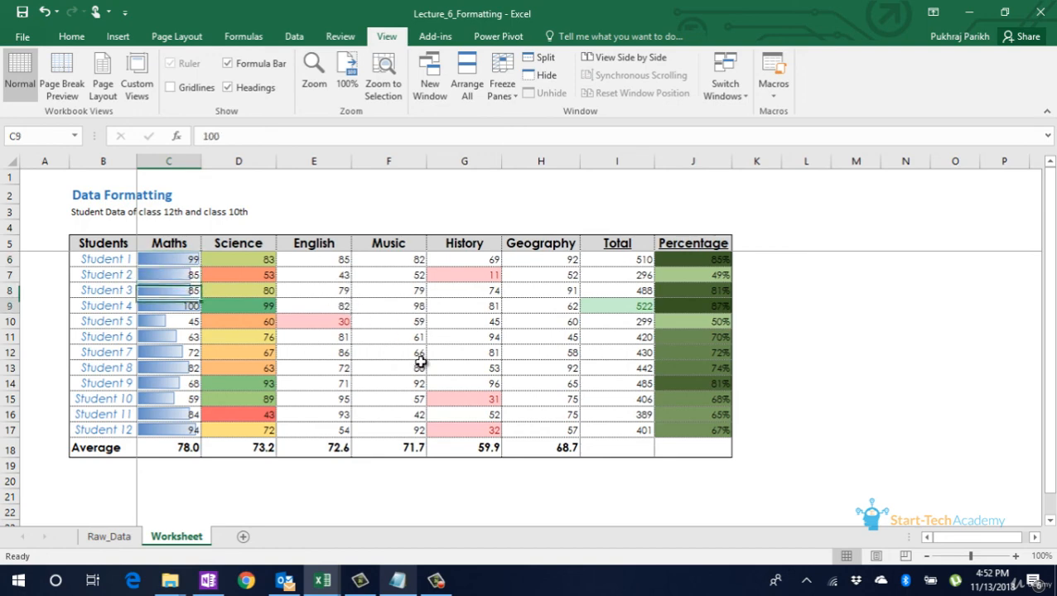
key("Down")
key("Down")
key("Down")
key("Down")
key("Down")
key("Down")
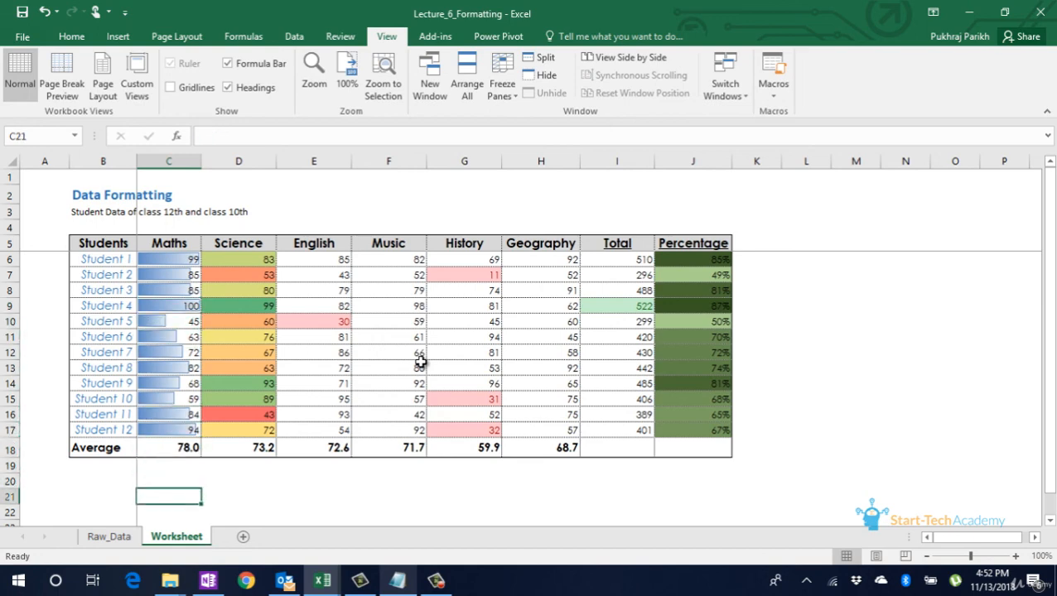
key("Down")
key("Down")
key("Down")
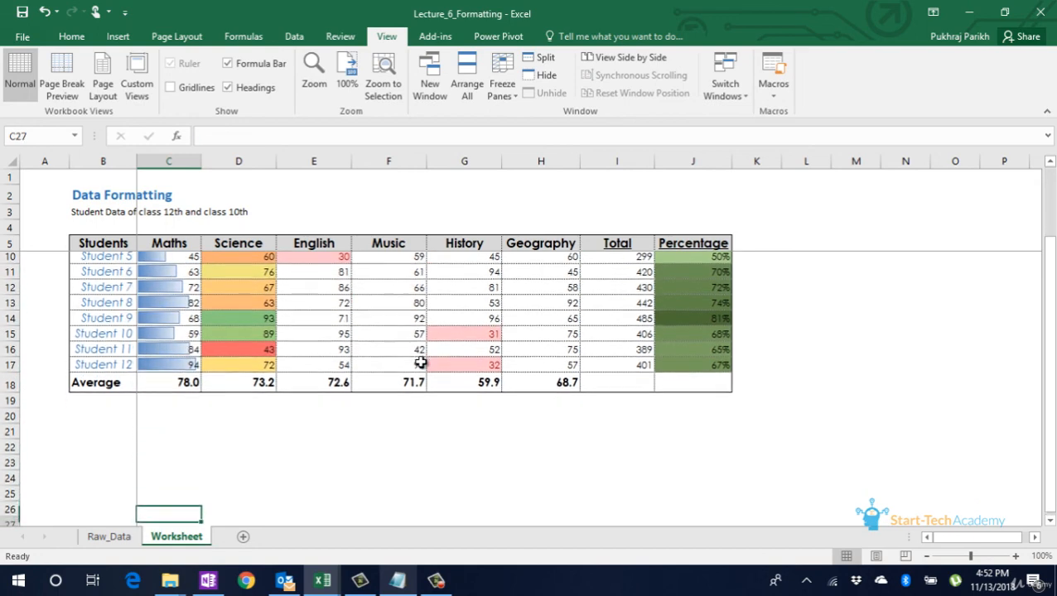
key("Down")
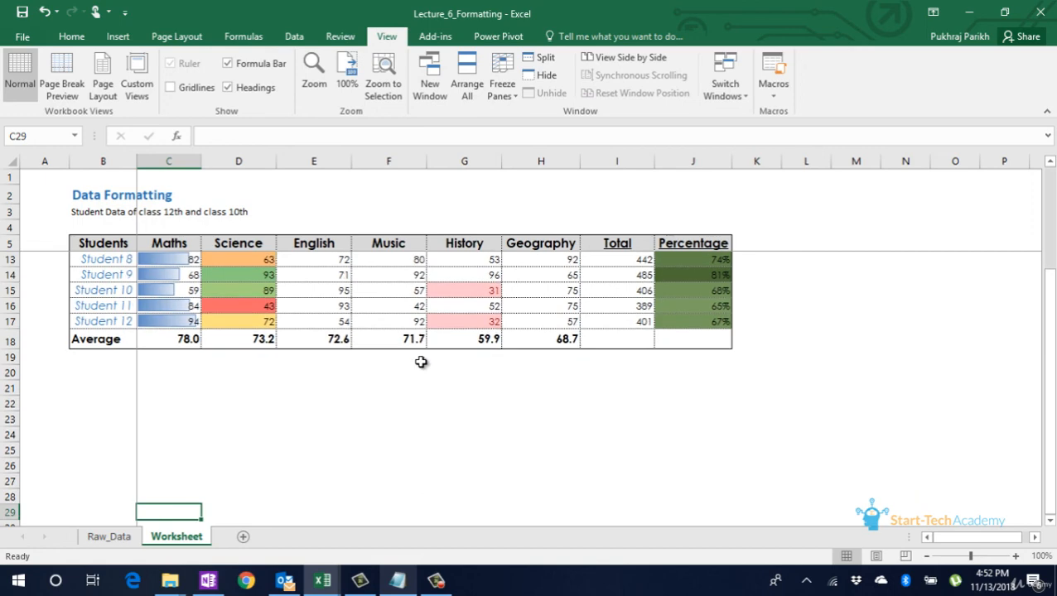
key("Down")
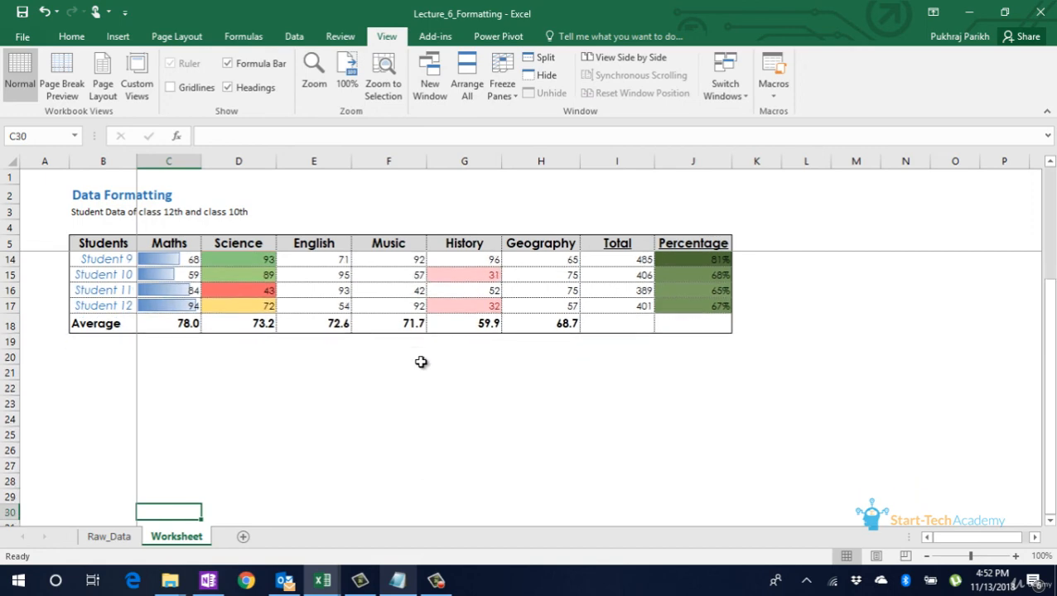
Move across the sheet to around column U to check how the frozen student names column behaves
key("Right")
key("Right")
key("Right")
key("Right")
key("Right")
key("Right")
key("Right")
key("Right")
key("Right")
key("Right")
key("Right")
key("Right")
key("Right")
key("Right")
key("Right")
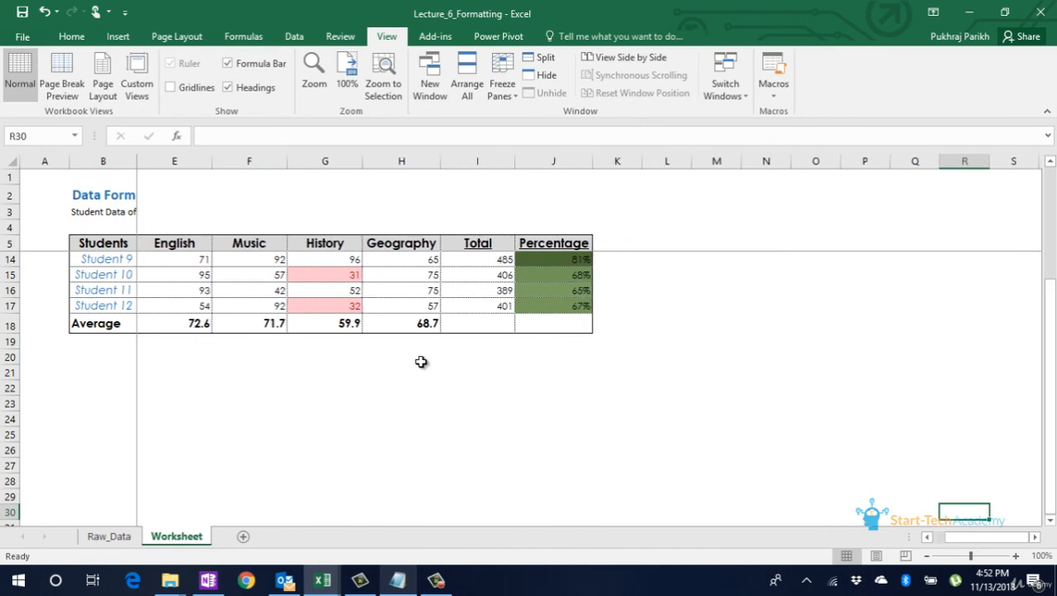
key("Right")
key("Up")
key("Up")
key("Up")
key("Up")
key("Down")
key("Right")
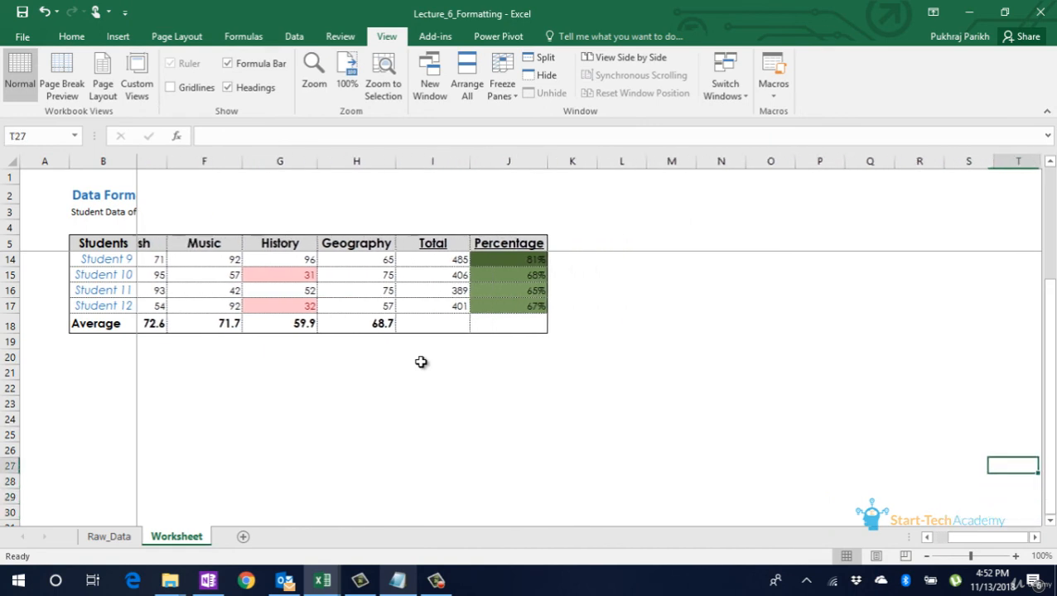
key("Right")
key("Up")
key("Up")
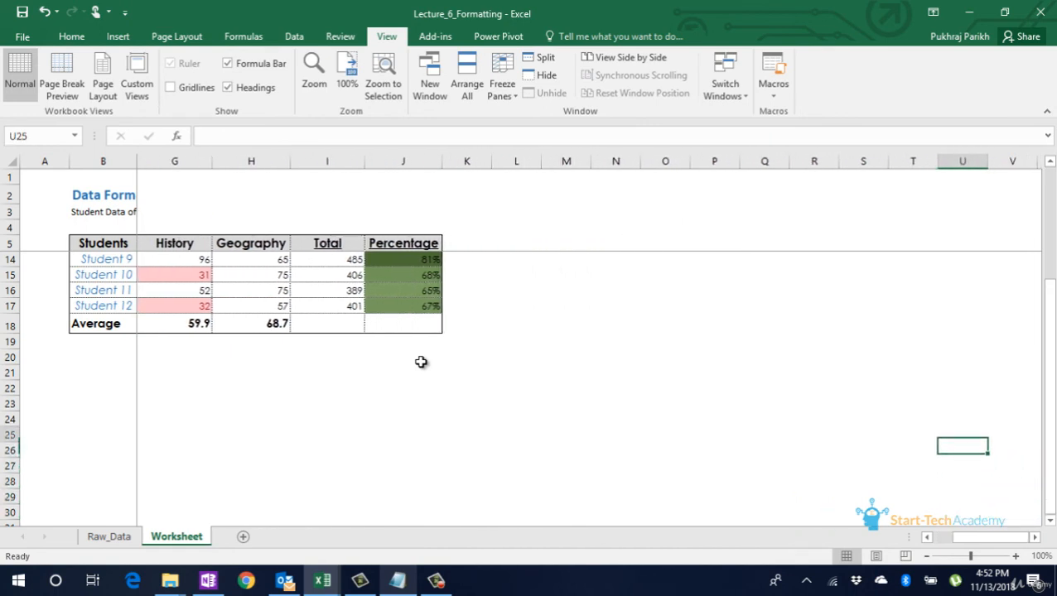
Return to cell A1, checking the table's frozen rows and columns on the way back
key("Up")
key("Up")
key("Up")
key("Up")
key("Up")
key("Up")
key("Up")
key("Up")
key("Up")
key("Up")
key("Up")
key("Up")
key("Up")
key("Up")
key("Up")
key("Up")
key("Up")
key("Up")
key("Up")
key("Up")
key("Left")
key("Left")
key("Left")
key("Left")
key("Left")
key("Left")
key("Left")
key("Left")
key("Left")
key("Left")
key("Left")
key("Left")
key("Left")
key("Left")
key("Left")
key("Left")
key("Left")
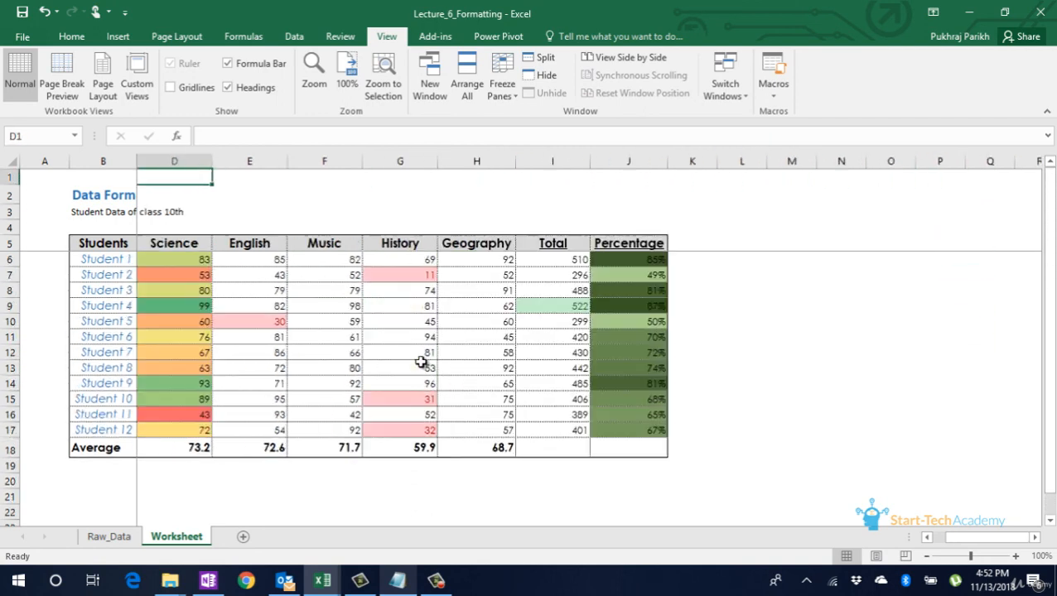
key("Left")
key("Left")
key("Left")
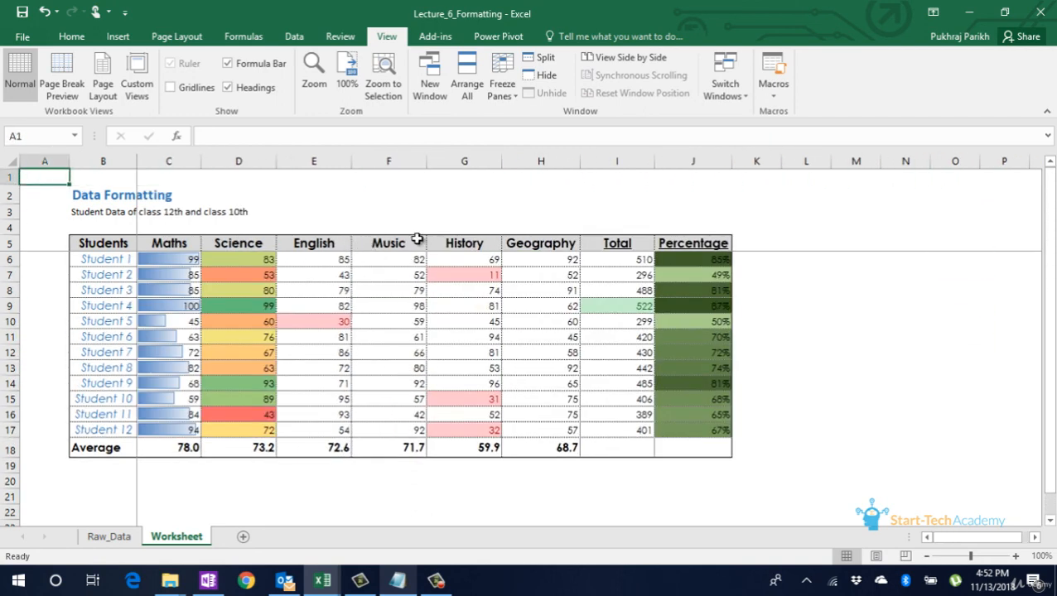